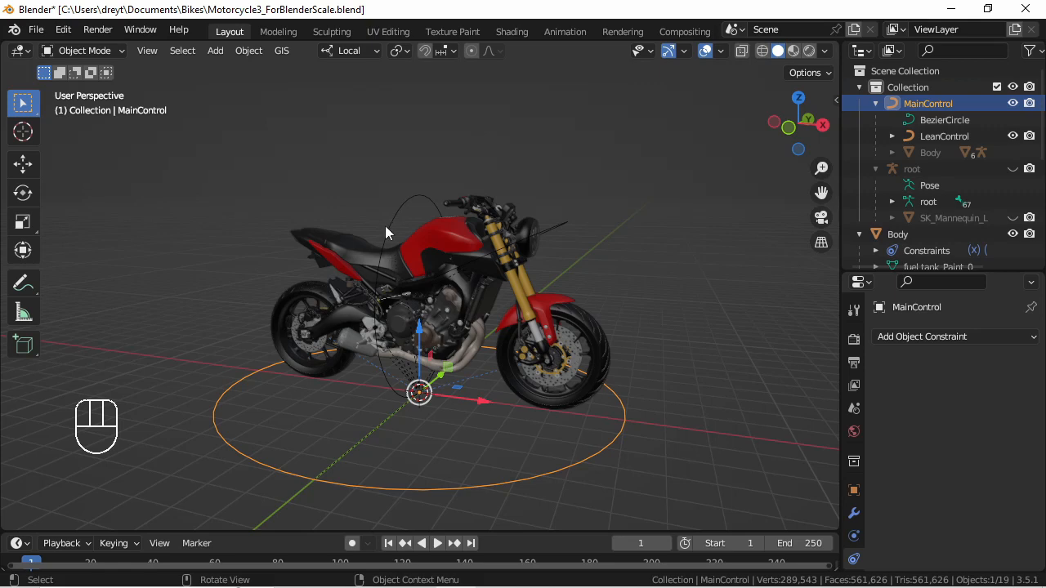
pyautogui.click(390, 226)
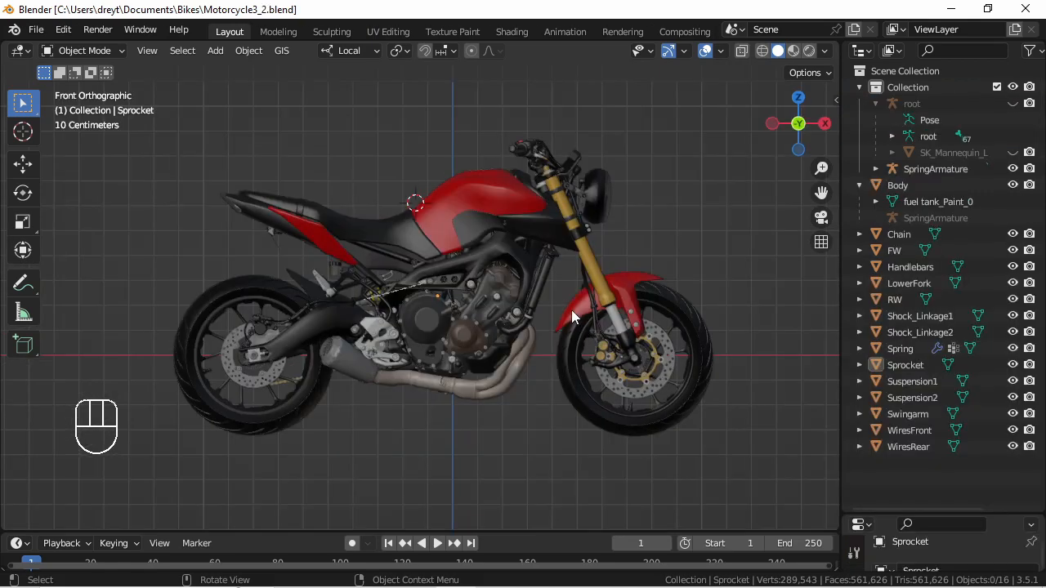
# Select every motorcycle part in wireframe shading, exclude the Spring from the selection, and make Body the active object.
pyautogui.press('a')
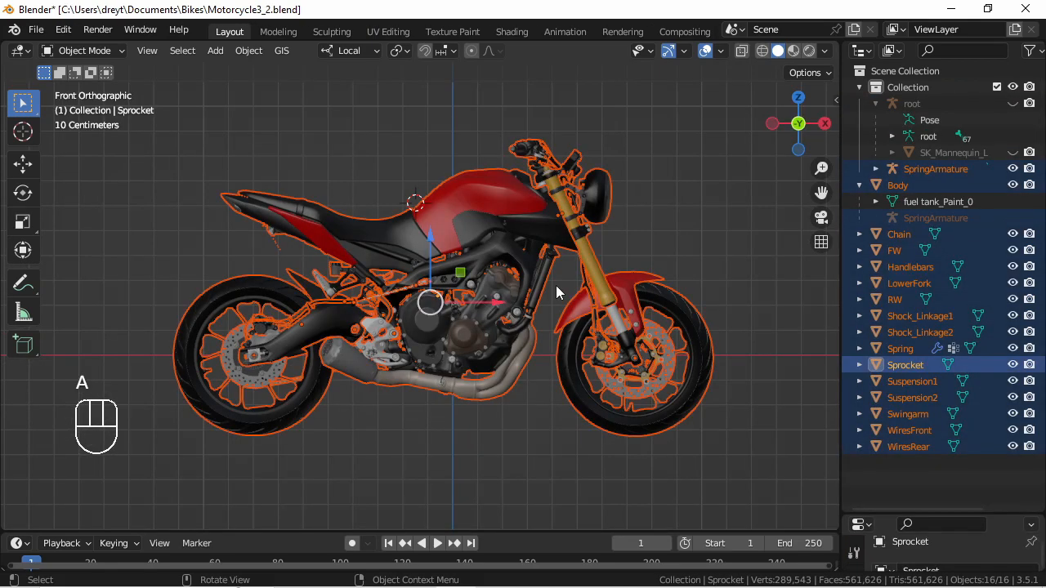
pyautogui.press('z')
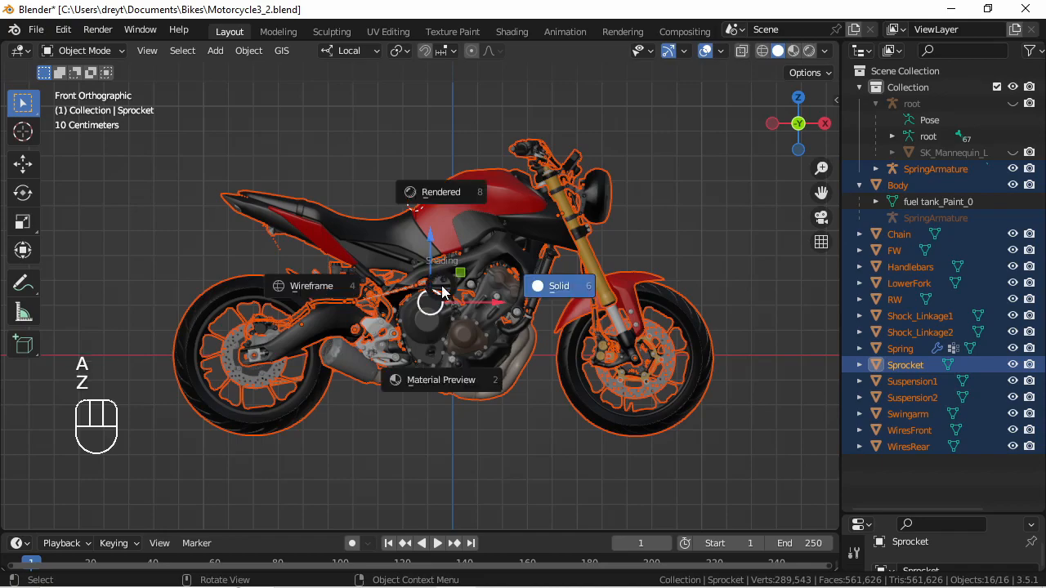
pyautogui.click(324, 288)
pyautogui.scroll(8, 324, 288)
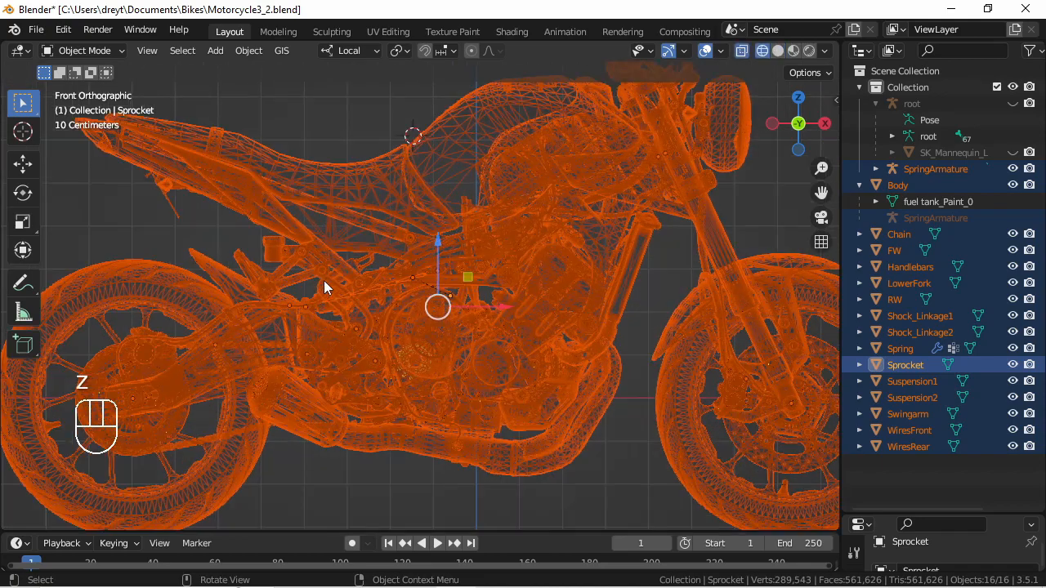
pyautogui.scroll(3, 324, 286)
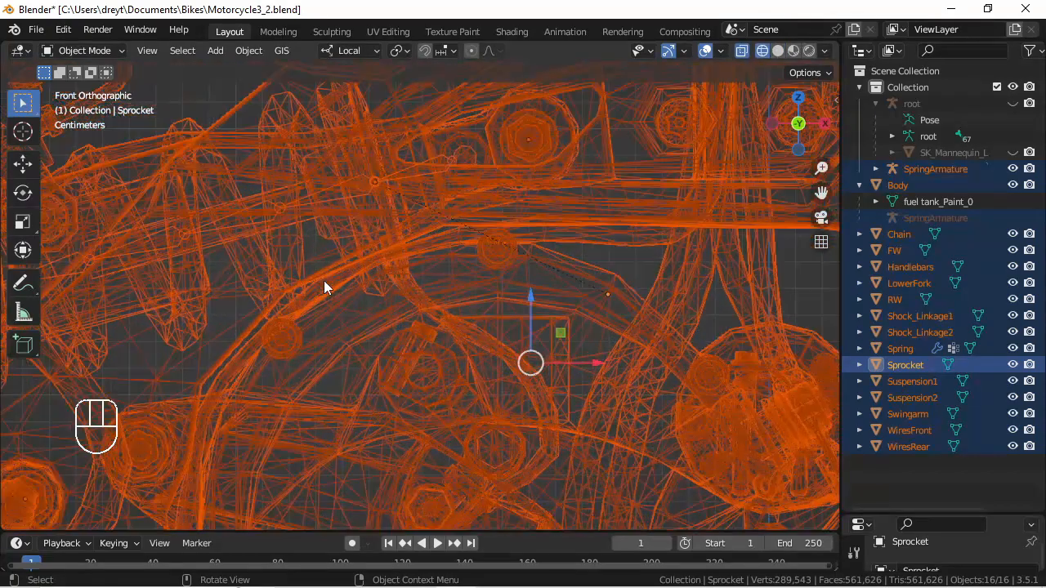
pyautogui.keyDown('shift'); pyautogui.click(110, 345); pyautogui.keyUp('shift')
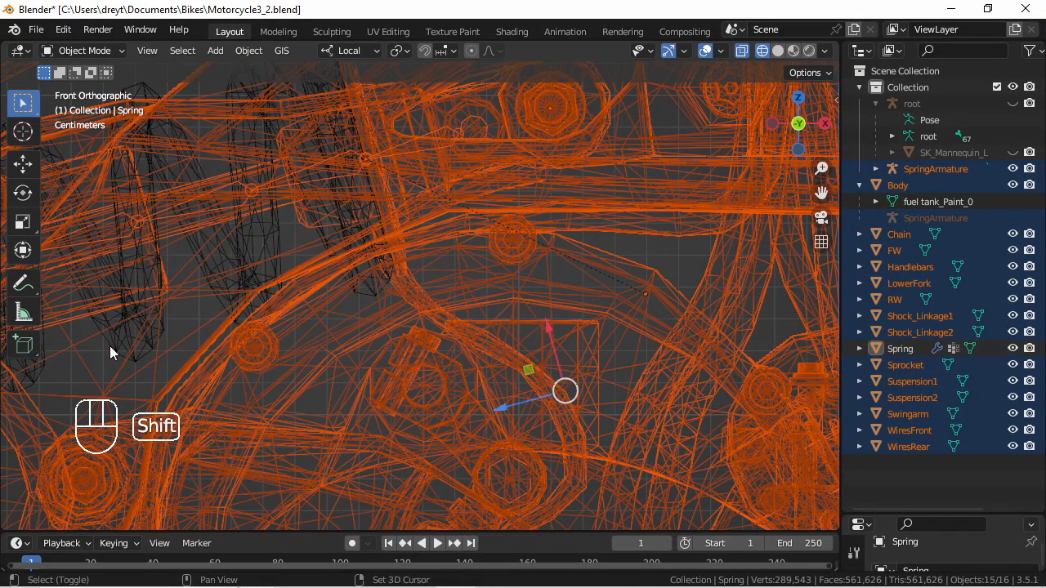
pyautogui.keyDown('shift'); pyautogui.click(175, 376); pyautogui.keyUp('shift')
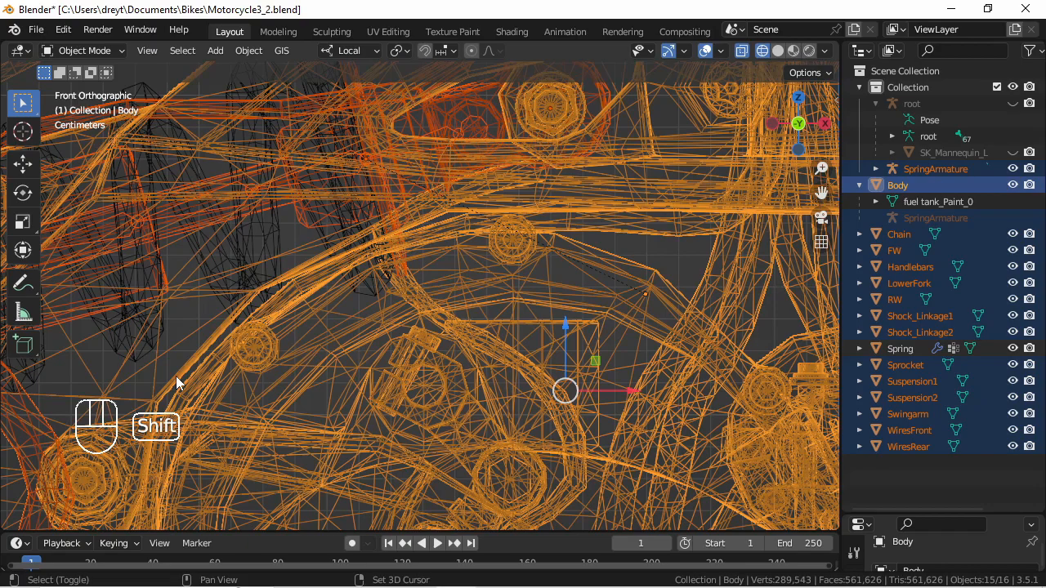
# Parent the selected motorcycle parts to Body using the Object parent type.
pyautogui.scroll(-5, 186, 321)
pyautogui.scroll(-8, 235, 296)
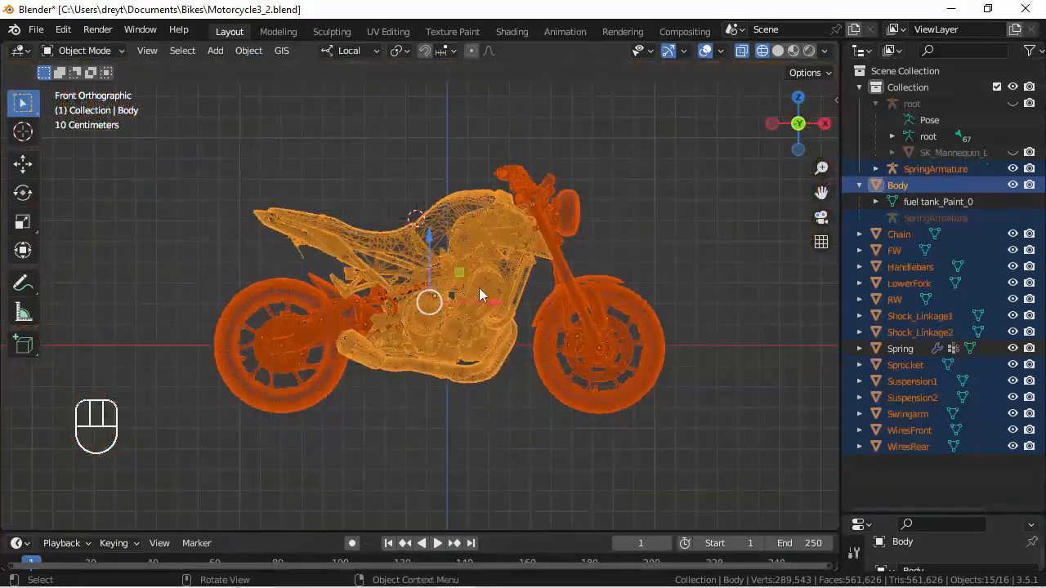
pyautogui.press('KP_3')
pyautogui.press('KP_1')
pyautogui.hotkey('ctrl', 'p')
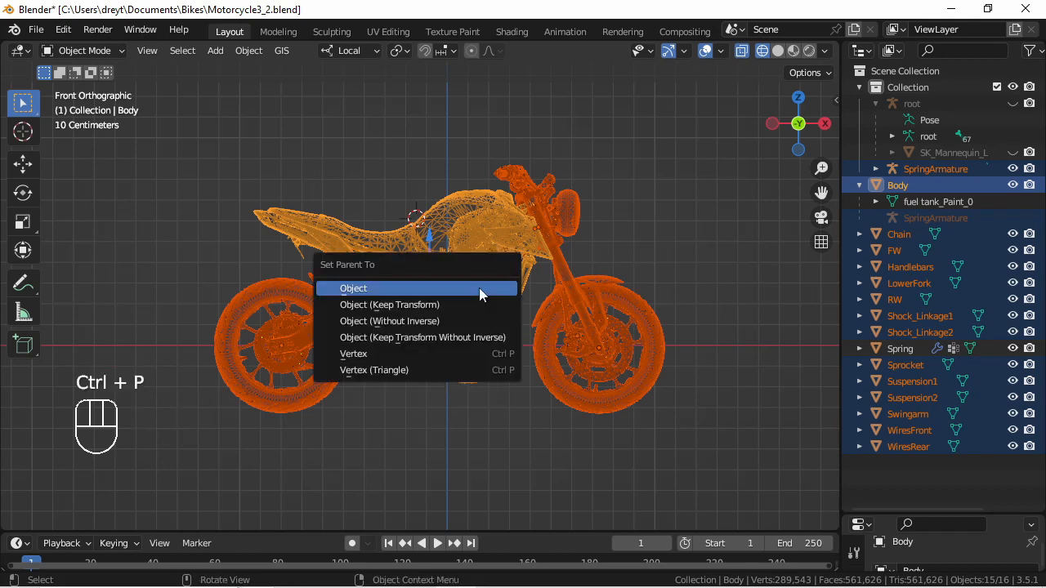
pyautogui.click(479, 288)
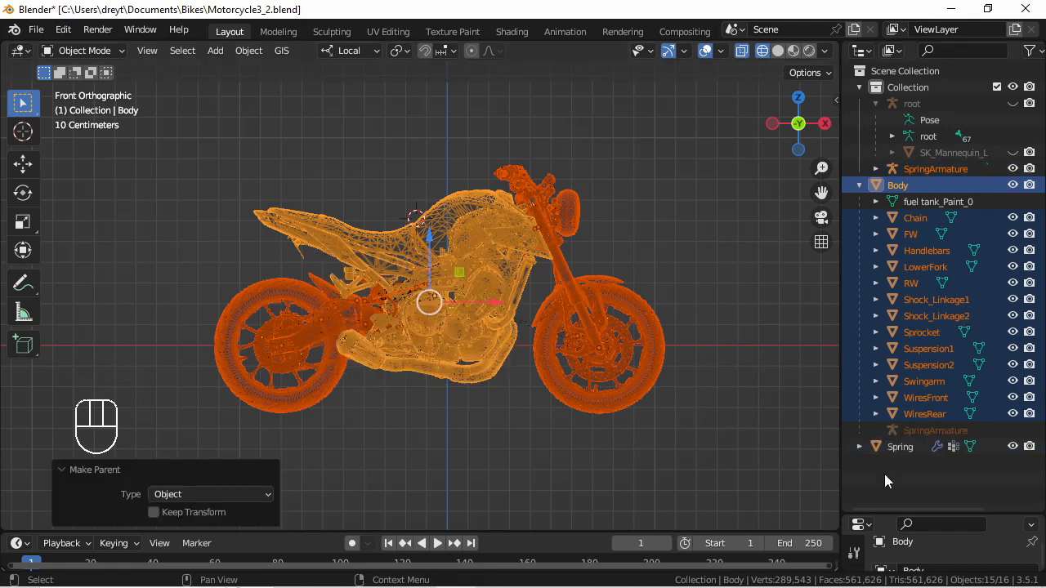
# Enlarge the properties area and set the scene's unit scale to 1.
pyautogui.moveTo(910, 513); pyautogui.dragTo(909, 269)
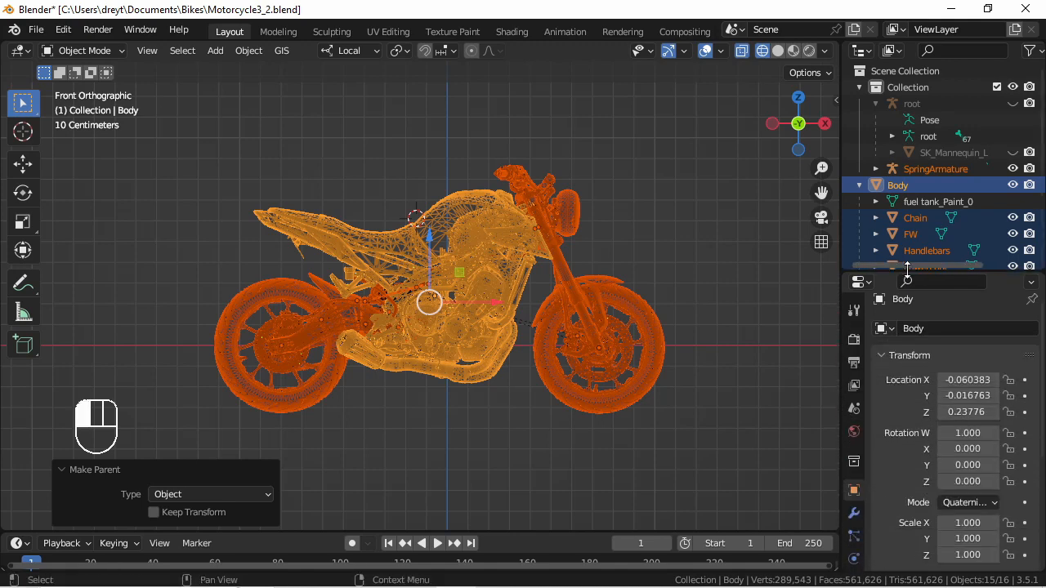
pyautogui.click(854, 409)
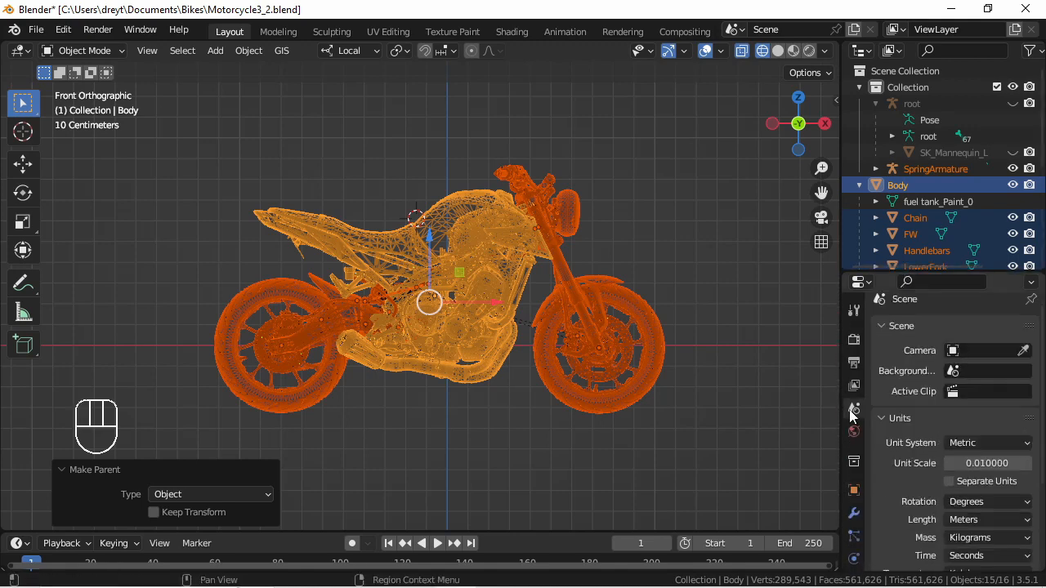
pyautogui.click(975, 463)
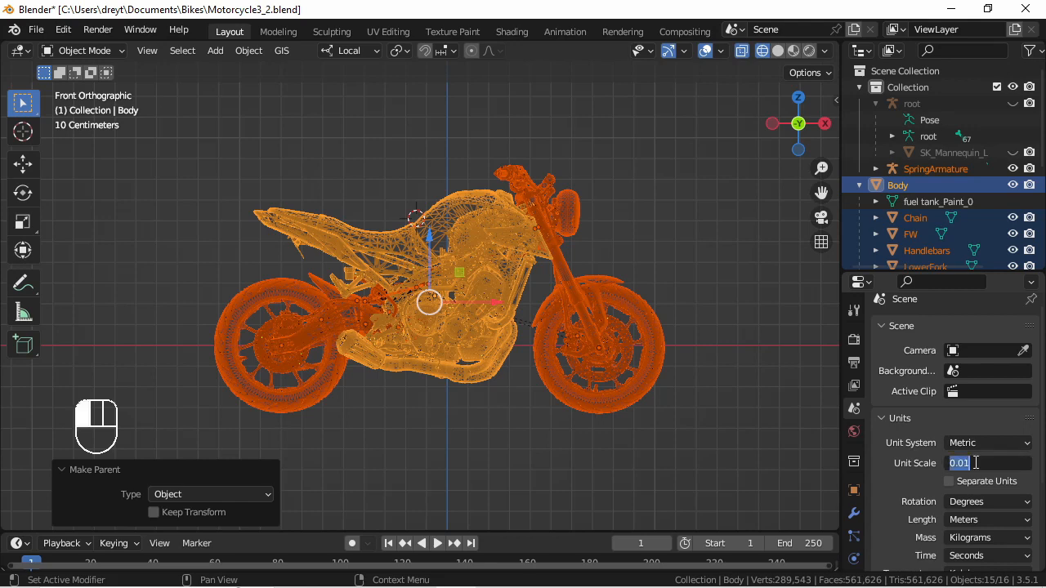
pyautogui.write('1')
pyautogui.press('Return')
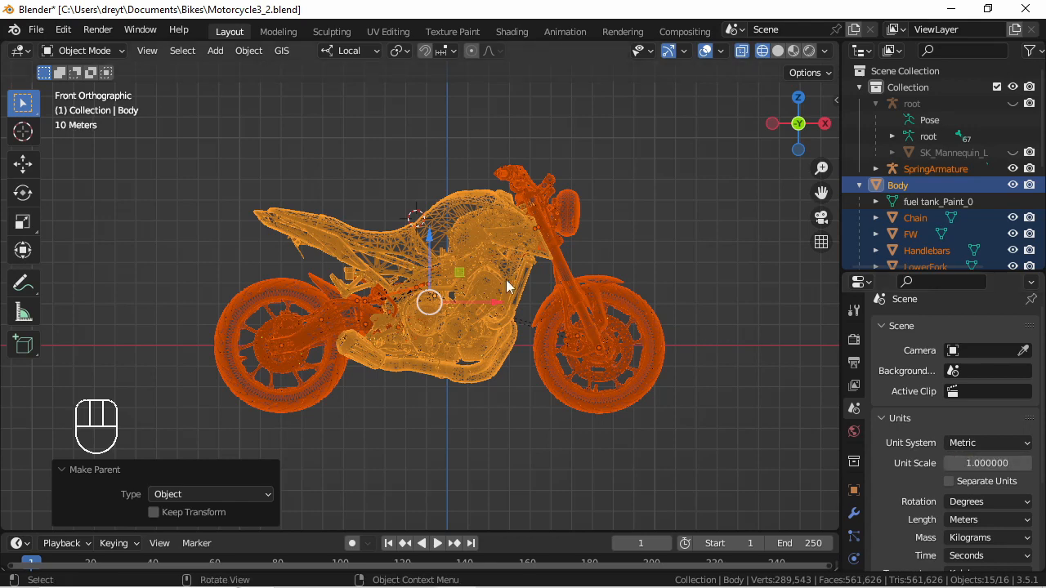
# Select only the motorcycle Body and scale it by 0.1, then again by 0.5.
pyautogui.click(492, 211)
pyautogui.write('s')
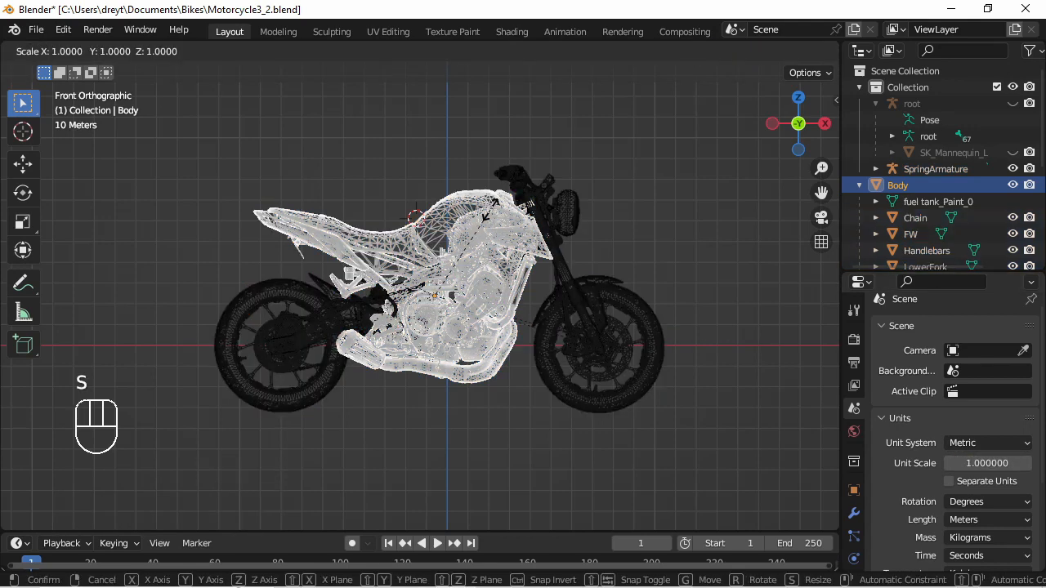
pyautogui.write('.1')
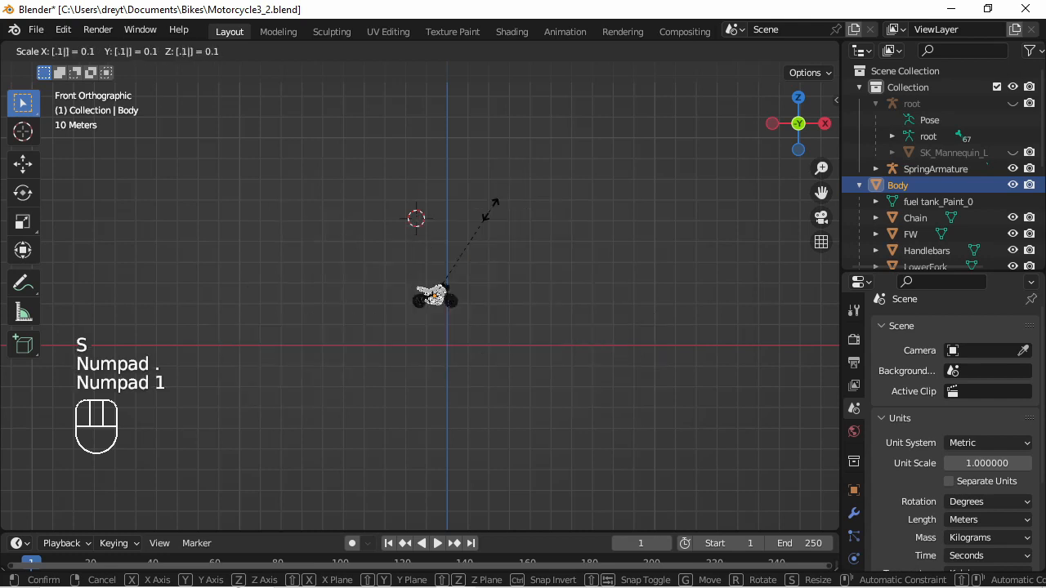
pyautogui.press('KP_Enter')
pyautogui.write('s.5')
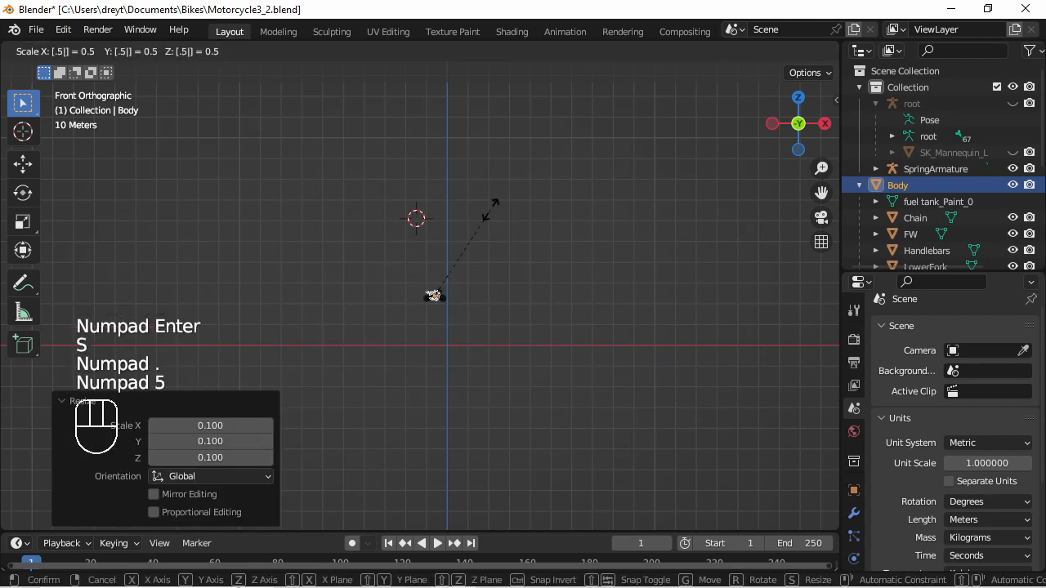
pyautogui.press('KP_Enter')
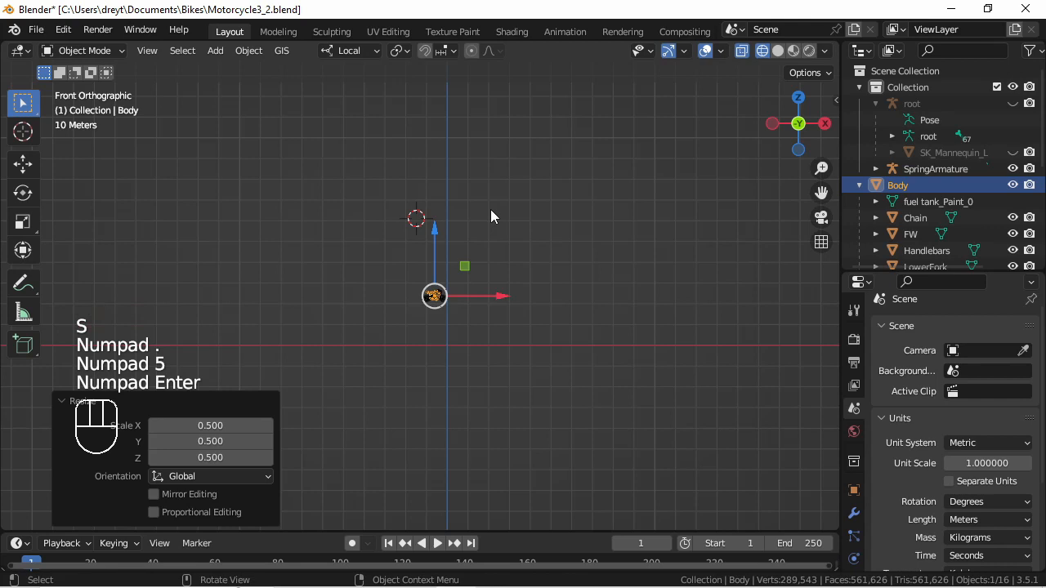
# Reset the 3D cursor to the world origin and snap the Body to the cursor.
pyautogui.hotkey('shift', 'c')
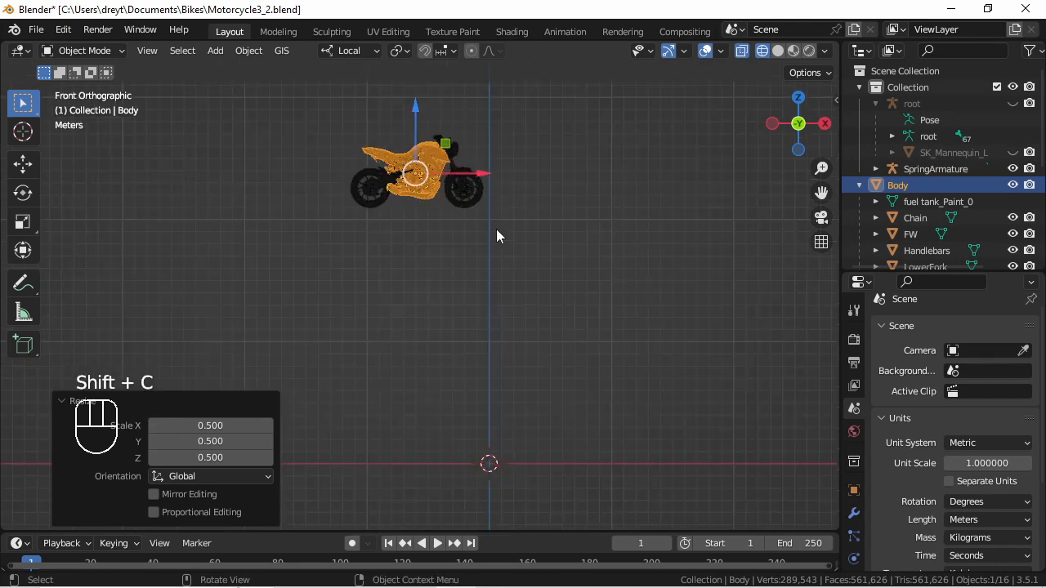
pyautogui.hotkey('shift', 's')
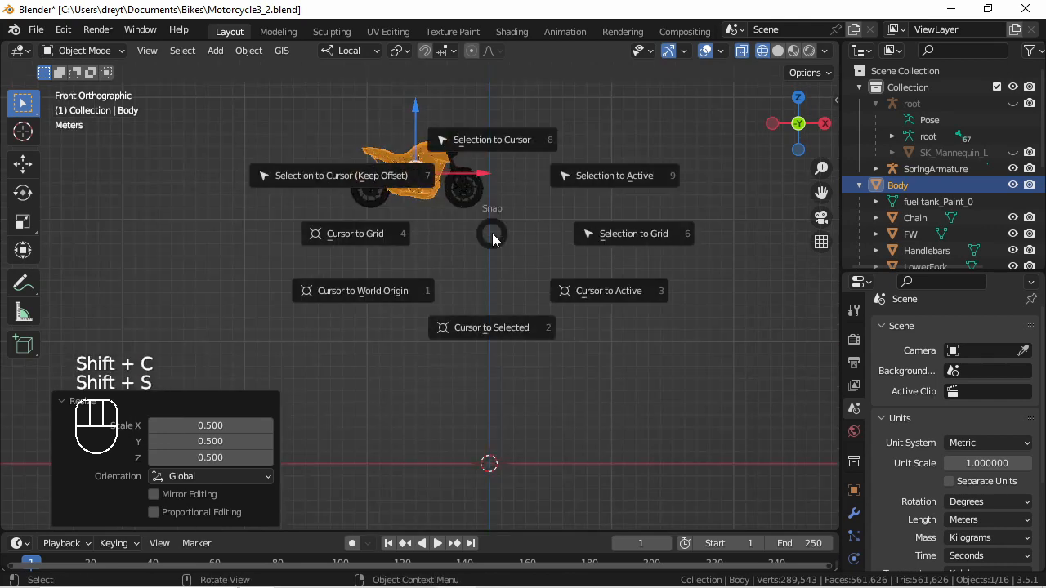
pyautogui.click(489, 141)
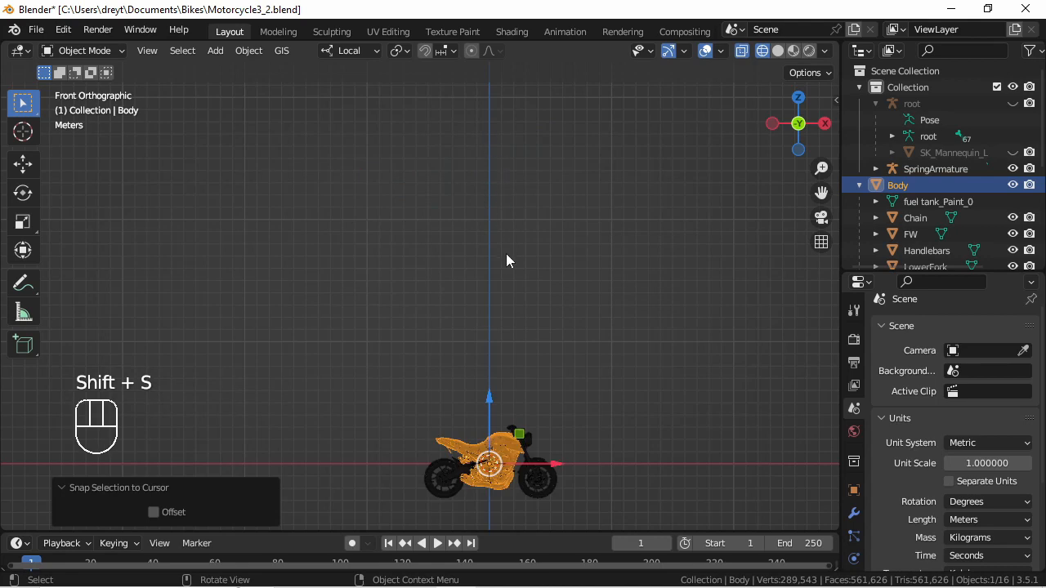
# Raise the Body about 2.85 m along its local Z axis so the wheels rest on the ground line.
pyautogui.press('KP_Decimal')
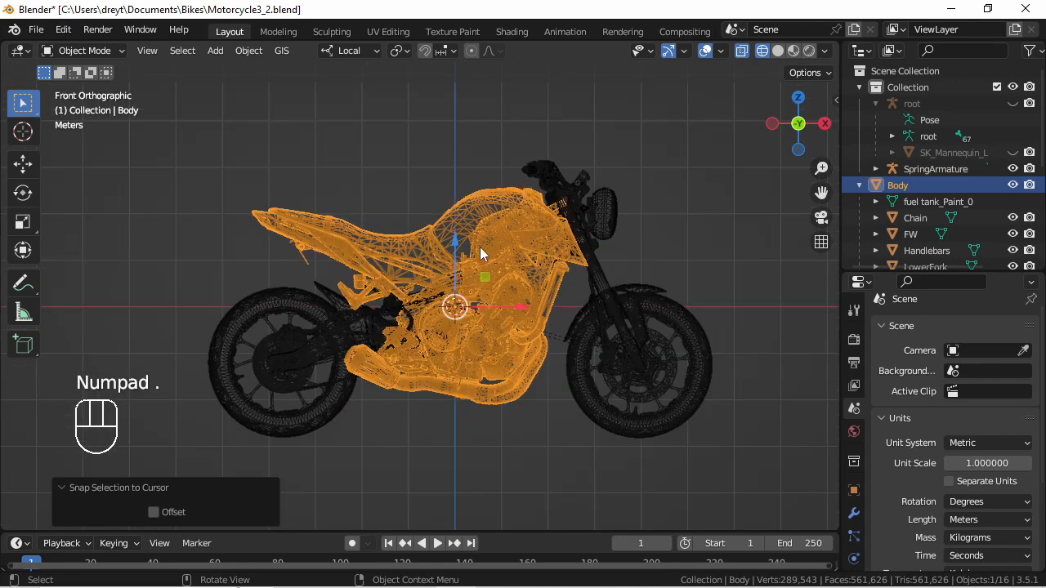
pyautogui.moveTo(461, 243); pyautogui.dragTo(493, 95)
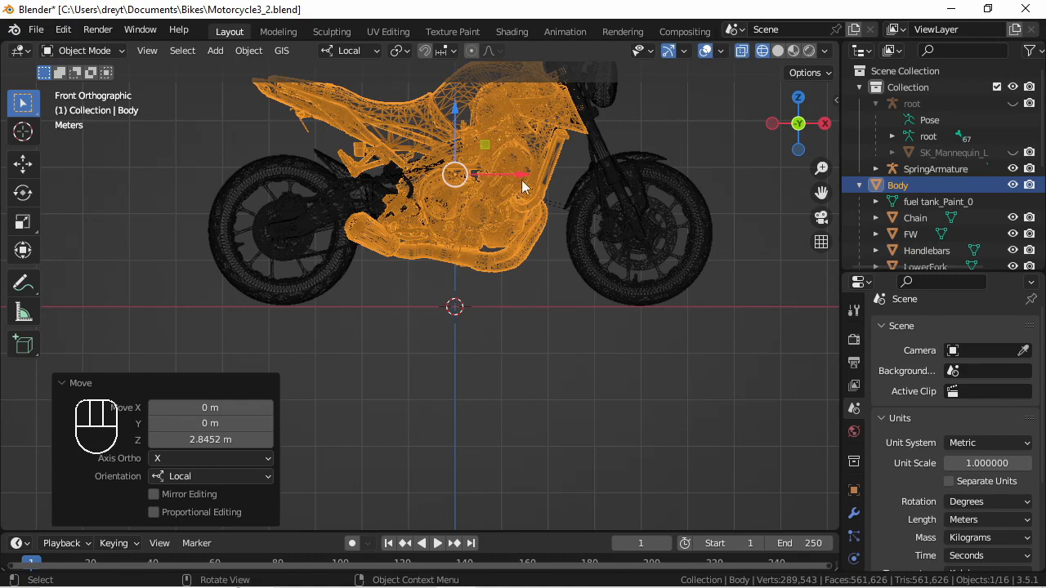
pyautogui.moveTo(562, 254); pyautogui.dragTo(367, 309, button='middle')
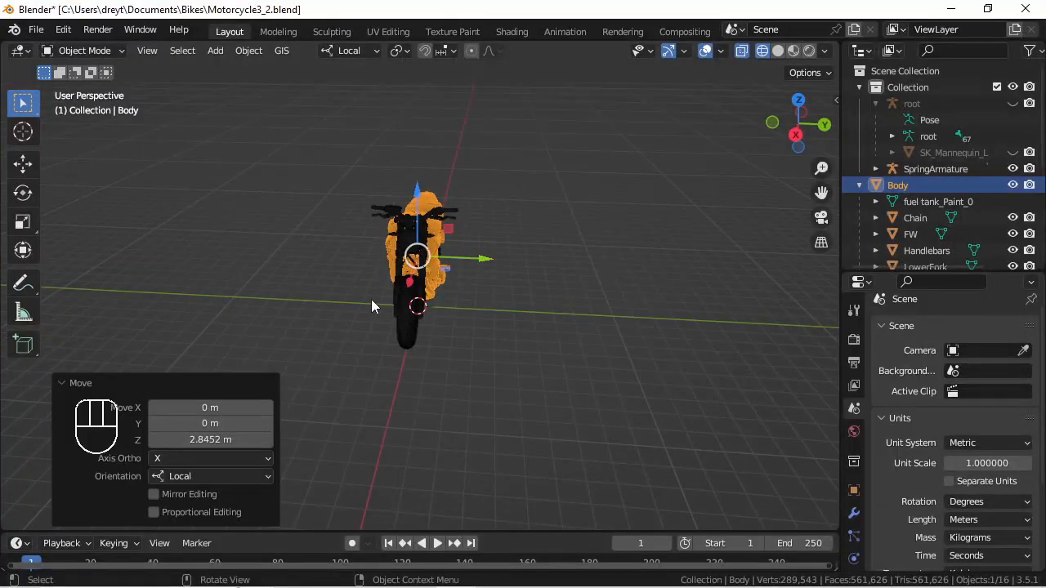
pyautogui.press('KP_1')
pyautogui.scroll(2, 408, 279)
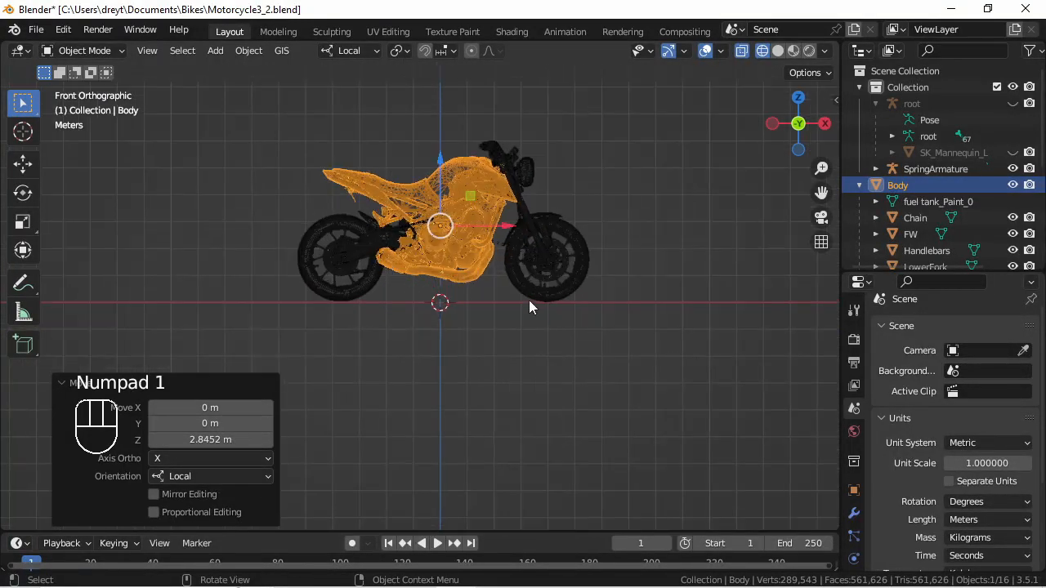
pyautogui.keyDown('shift'); pyautogui.moveTo(481, 281); pyautogui.dragTo(493, 339, button='middle'); pyautogui.keyUp('shift')
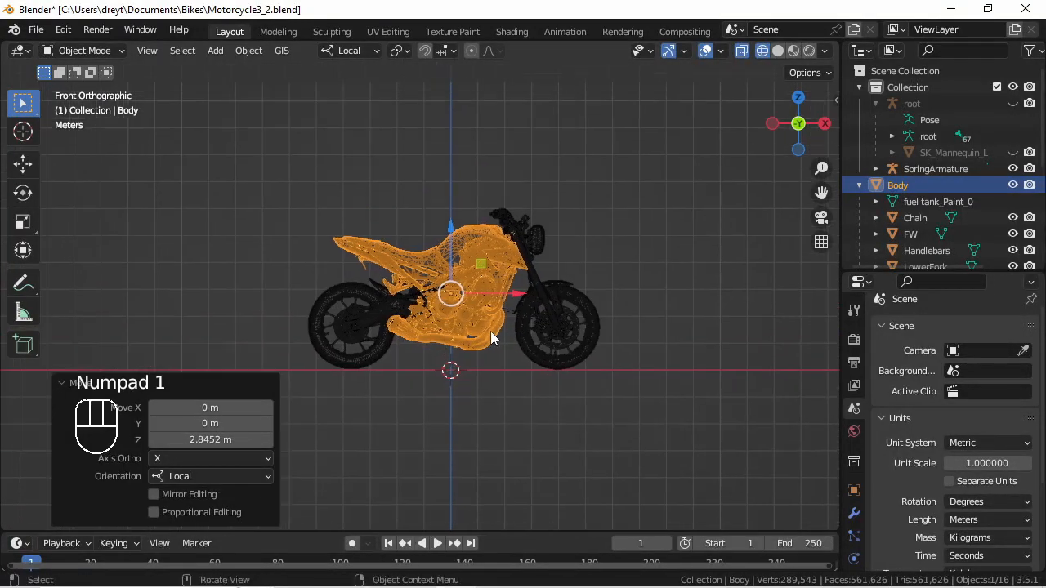
# Save the scene as a new file named Motorcycle3_ForBlenderScale.blend.
pyautogui.click(34, 31)
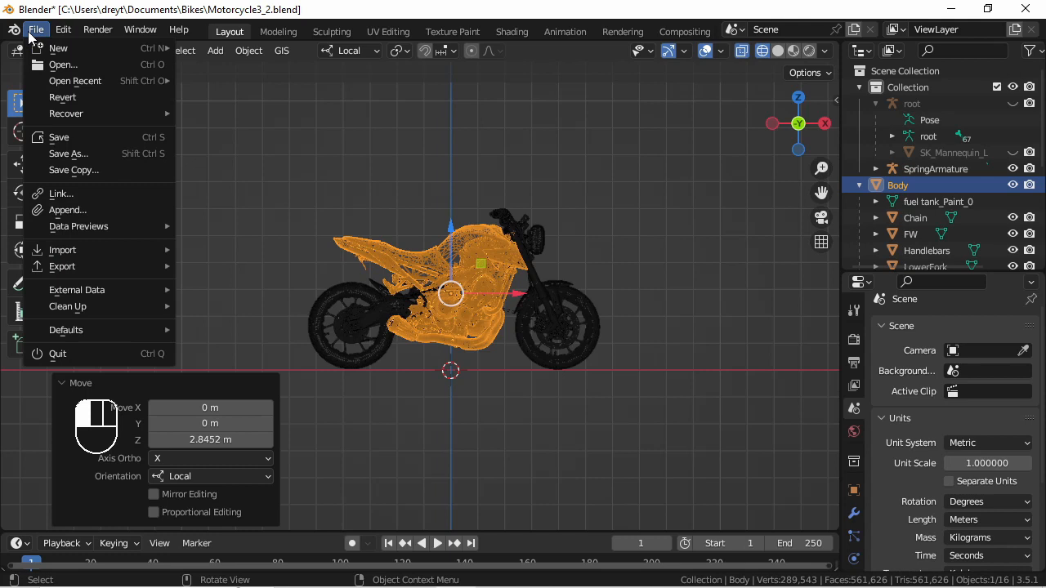
pyautogui.click(76, 154)
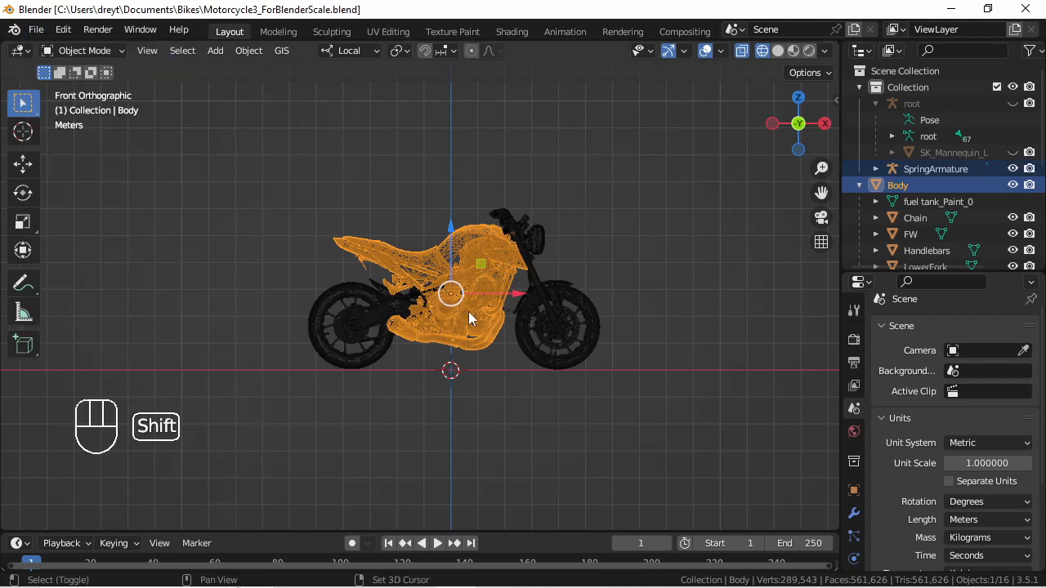
# Add a Bezier circle at the world origin under the motorcycle and scale it by 6.
pyautogui.hotkey('shift', 'a')
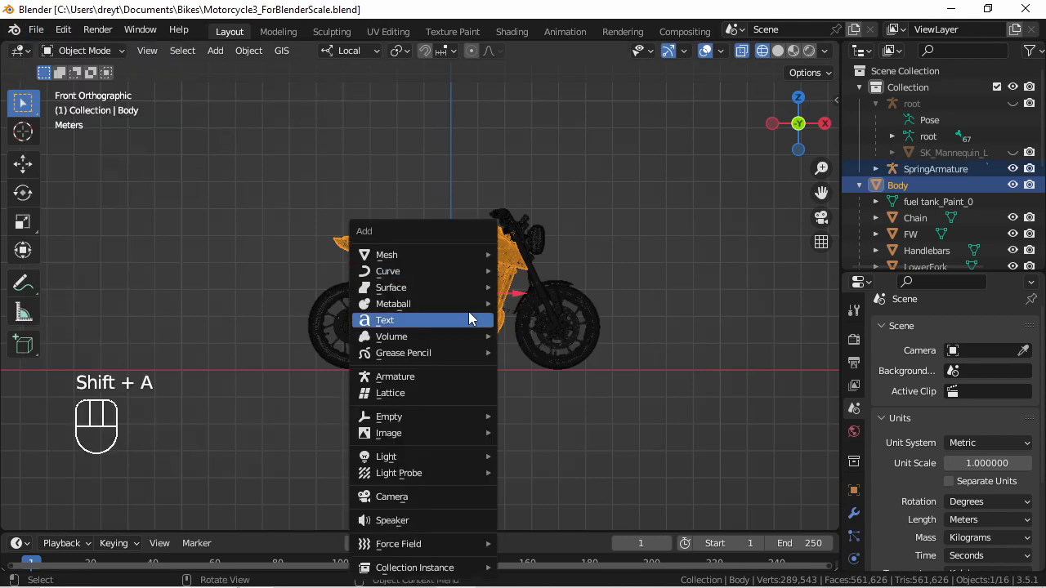
pyautogui.moveTo(448, 268)
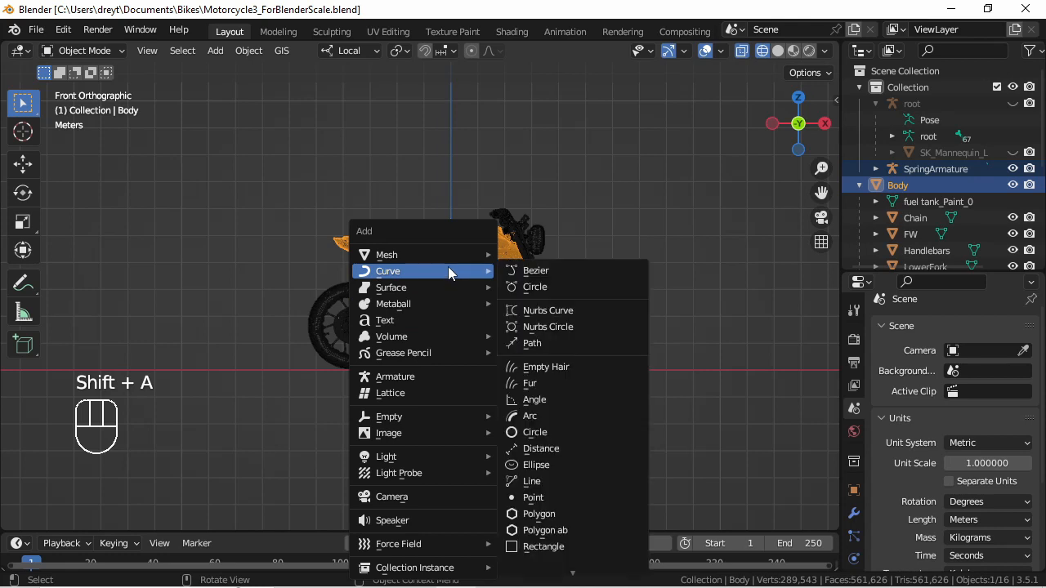
pyautogui.click(544, 286)
pyautogui.press('s')
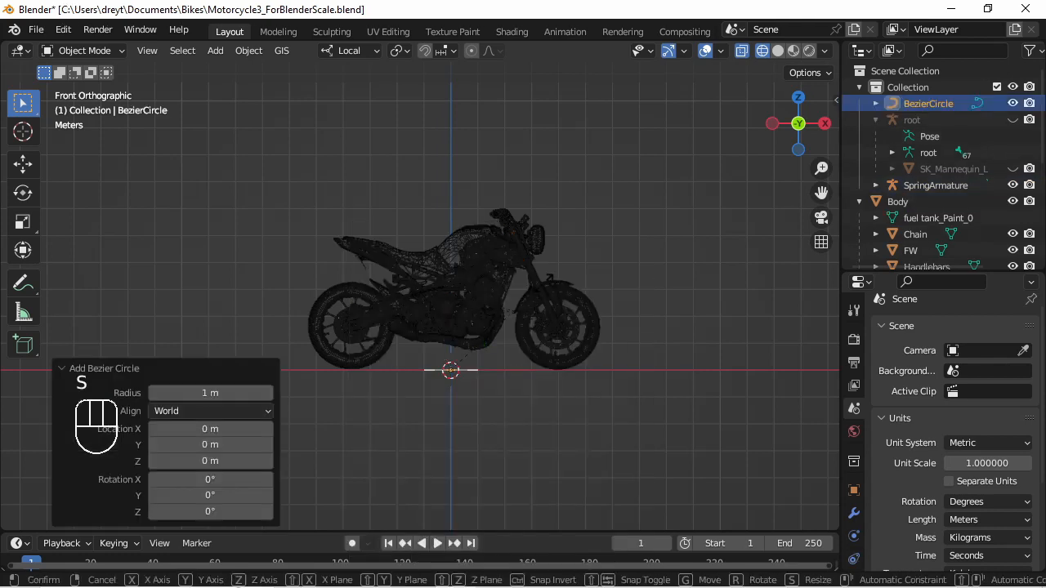
pyautogui.press('KP_6')
pyautogui.press('KP_Enter')
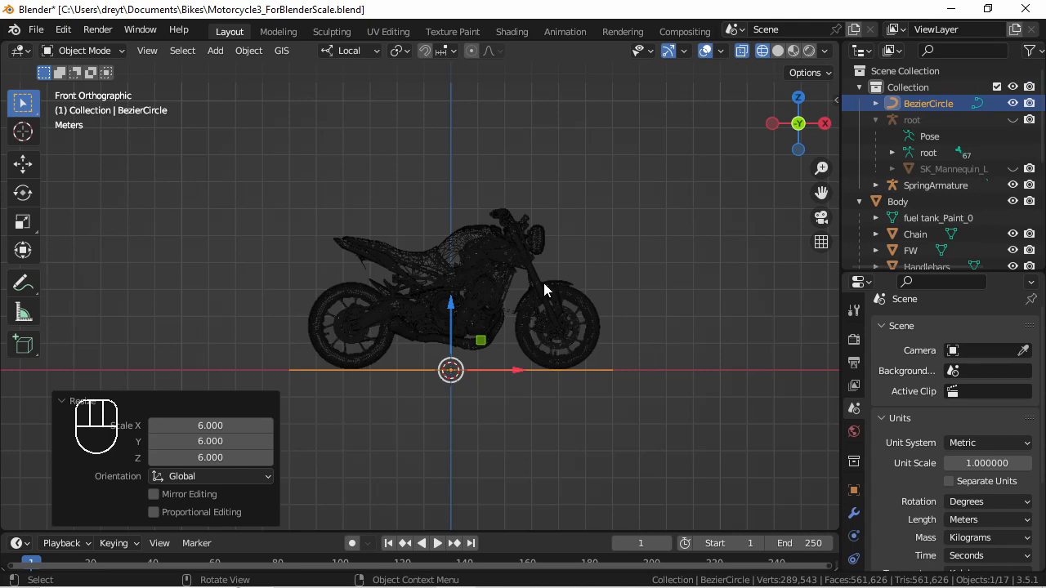
# Duplicate the Bezier circle in place and rotate the copy 90° about its local Y axis.
pyautogui.hotkey('shift', 'd')
pyautogui.rightClick(542, 268)
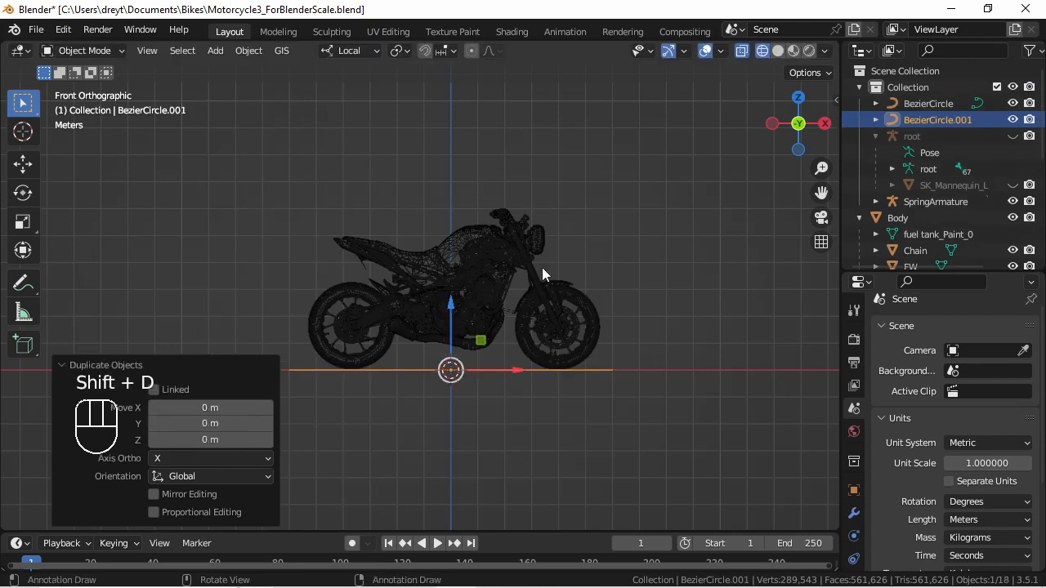
pyautogui.press('r')
pyautogui.press('y')
pyautogui.press('KP_9')
pyautogui.press('KP_0')
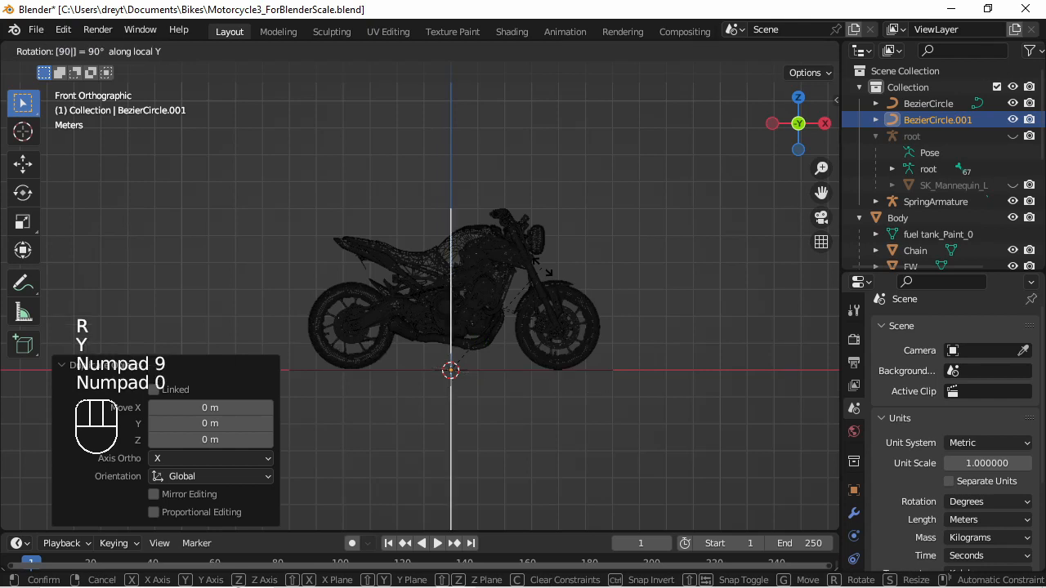
pyautogui.press('KP_Enter')
# Scale the rotated circle copy by 0.5.
pyautogui.press('s')
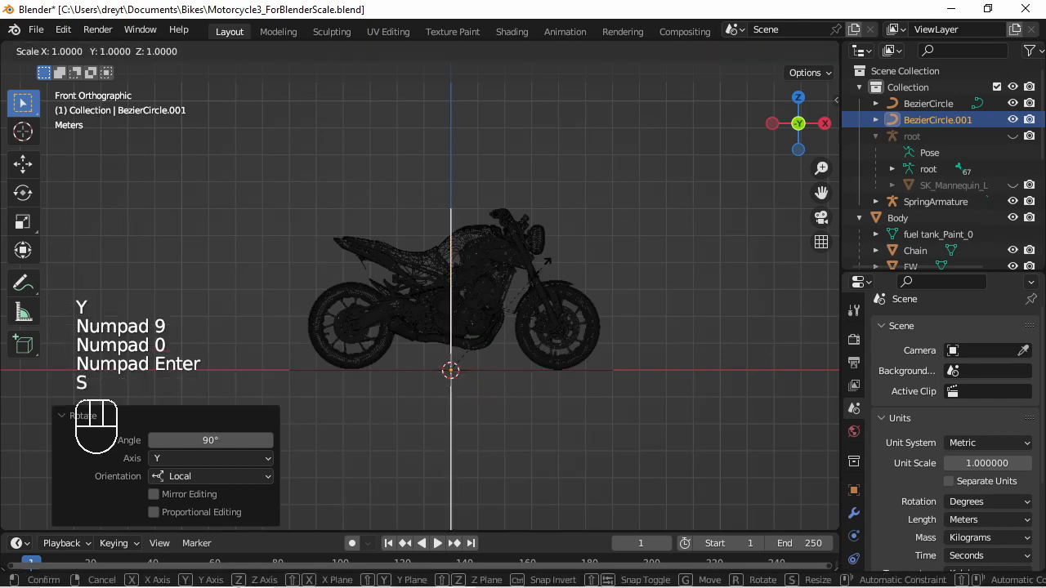
pyautogui.press('KP_Decimal')
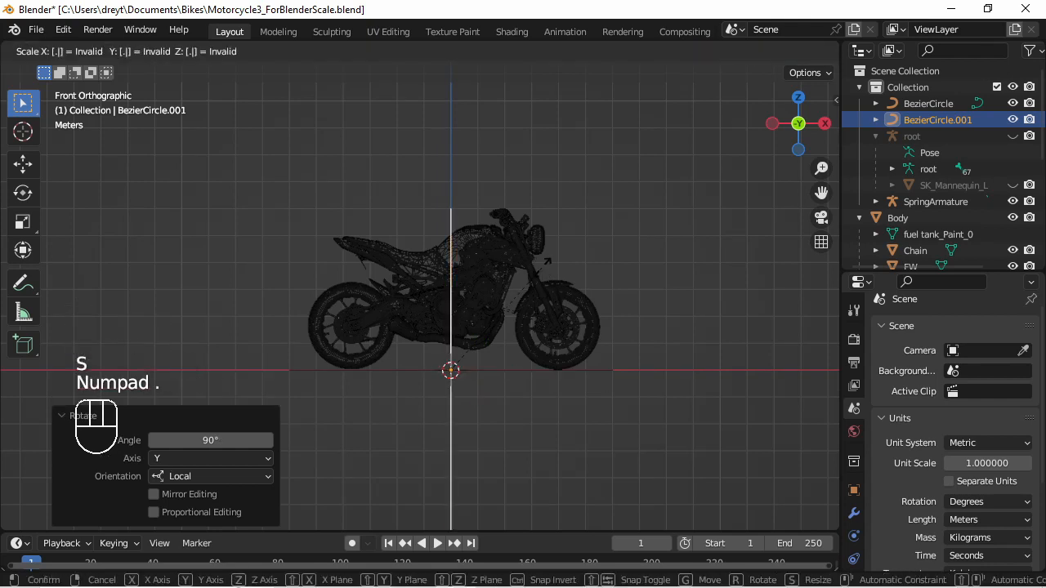
pyautogui.press('KP_5')
pyautogui.press('KP_Enter')
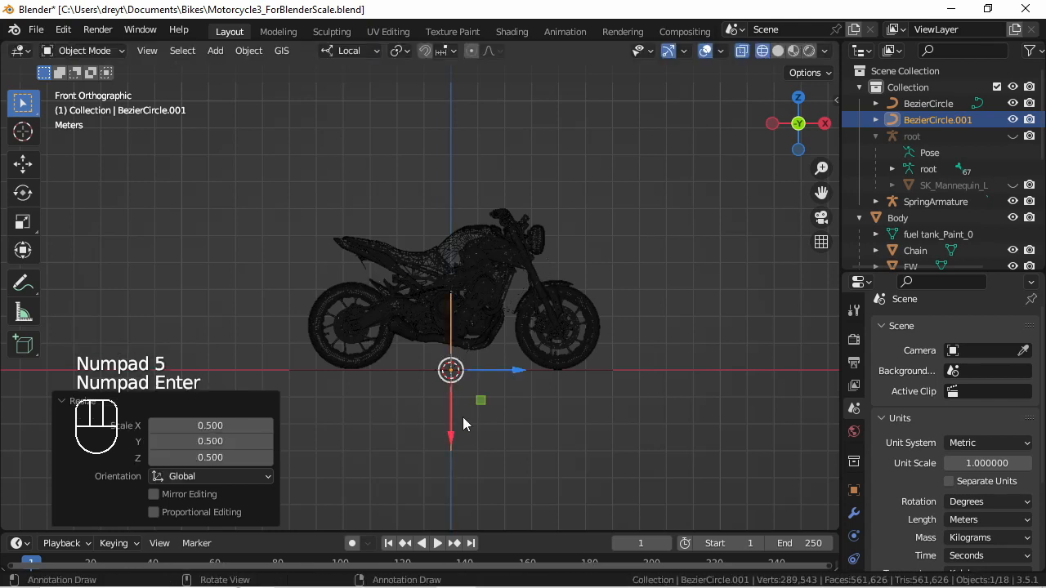
# Enable snapping and raise the upright circle 3 m along its local X axis so it stands on the ground line.
pyautogui.moveTo(452, 435); pyautogui.dragTo(449, 372)
pyautogui.rightClick(450, 372)
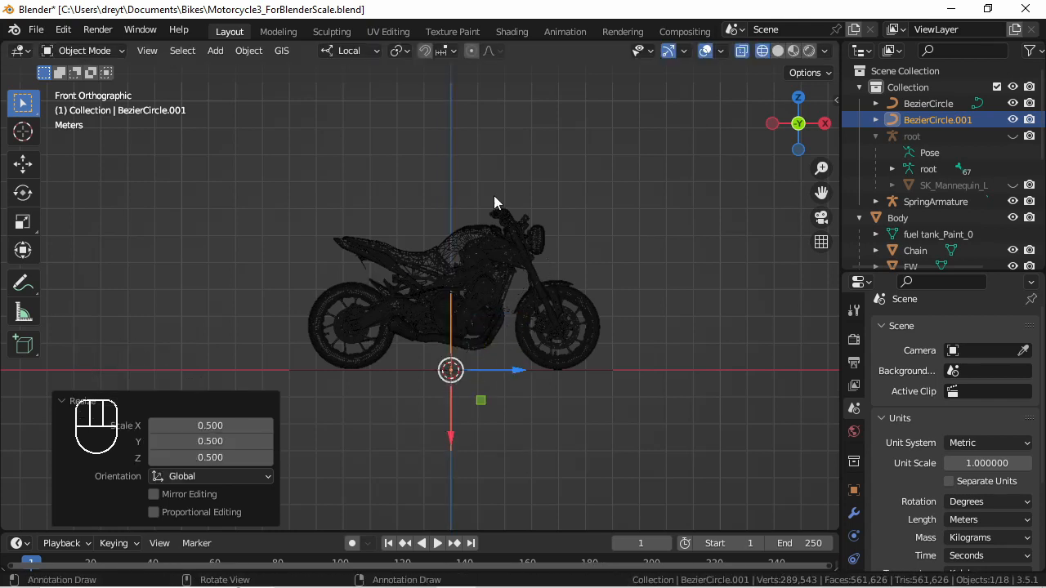
pyautogui.click(424, 50)
pyautogui.moveTo(447, 425); pyautogui.dragTo(451, 354)
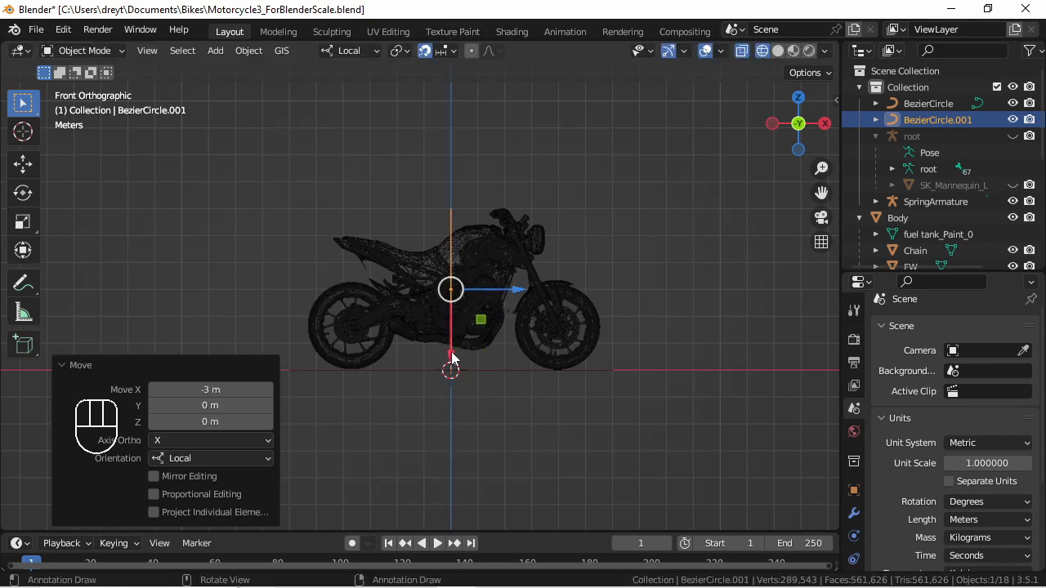
pyautogui.moveTo(451, 357); pyautogui.dragTo(391, 367, button='middle')
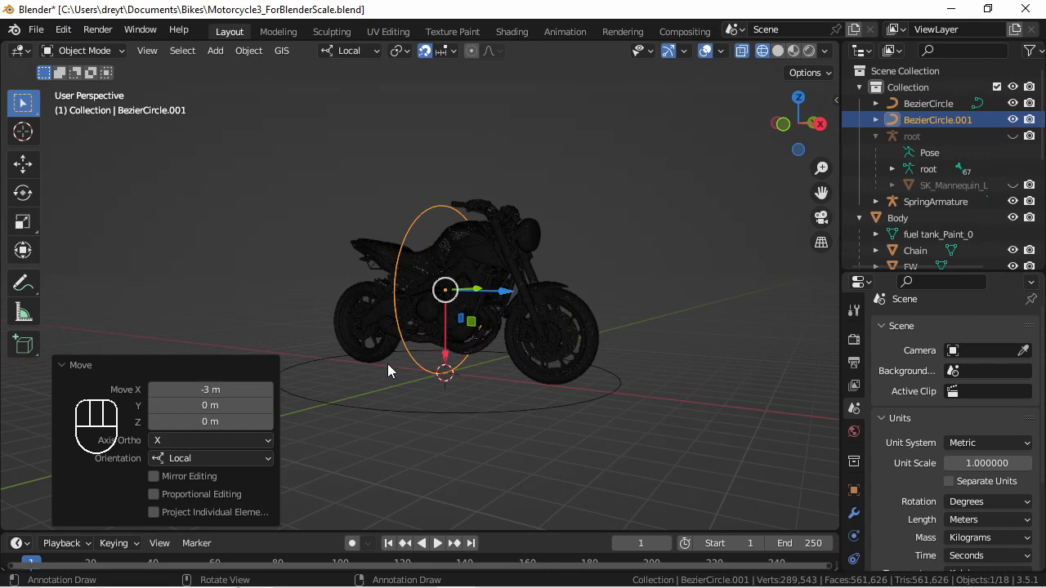
pyautogui.press('KP_1')
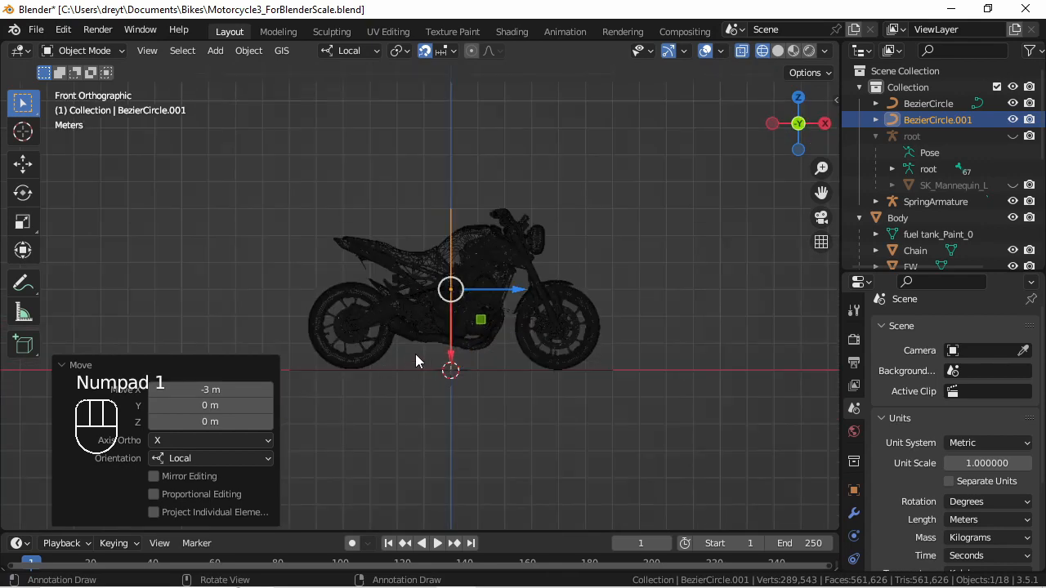
pyautogui.moveTo(415, 362); pyautogui.dragTo(444, 374, button='middle')
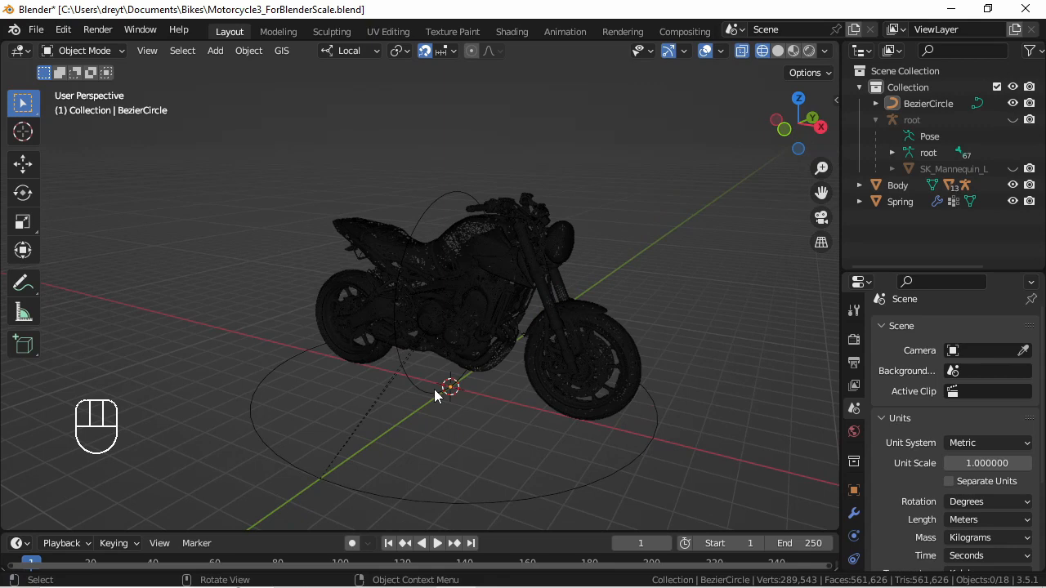
# Apply the upright circle's rotation so its local axes match the ground circle's axes.
pyautogui.click(434, 392)
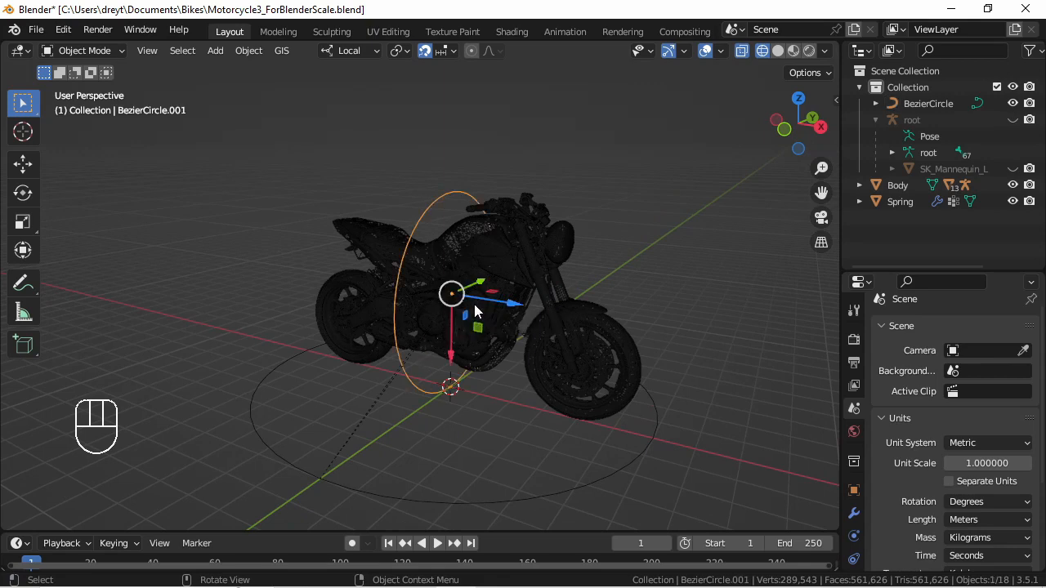
pyautogui.keyDown('alt'); pyautogui.moveTo(479, 303); pyautogui.dragTo(517, 291, button='middle'); pyautogui.keyUp('alt')
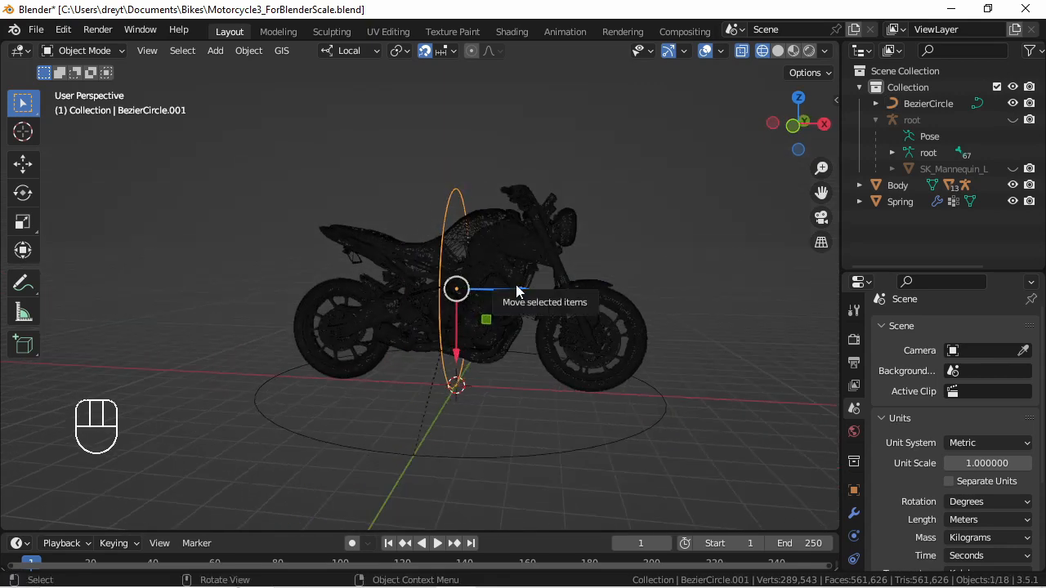
pyautogui.hotkey('ctrl', 'a')
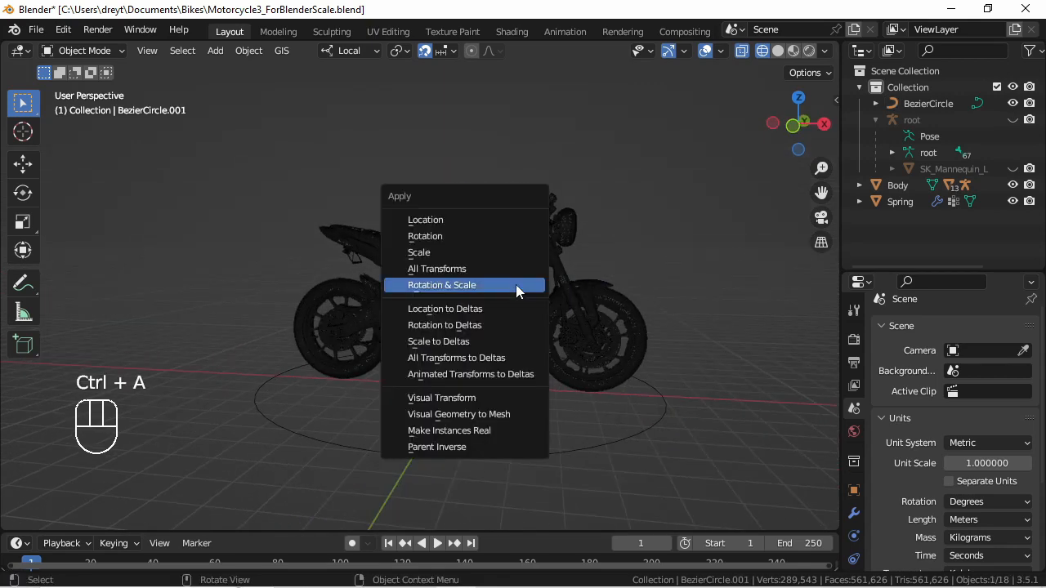
pyautogui.click(480, 237)
pyautogui.click(425, 459)
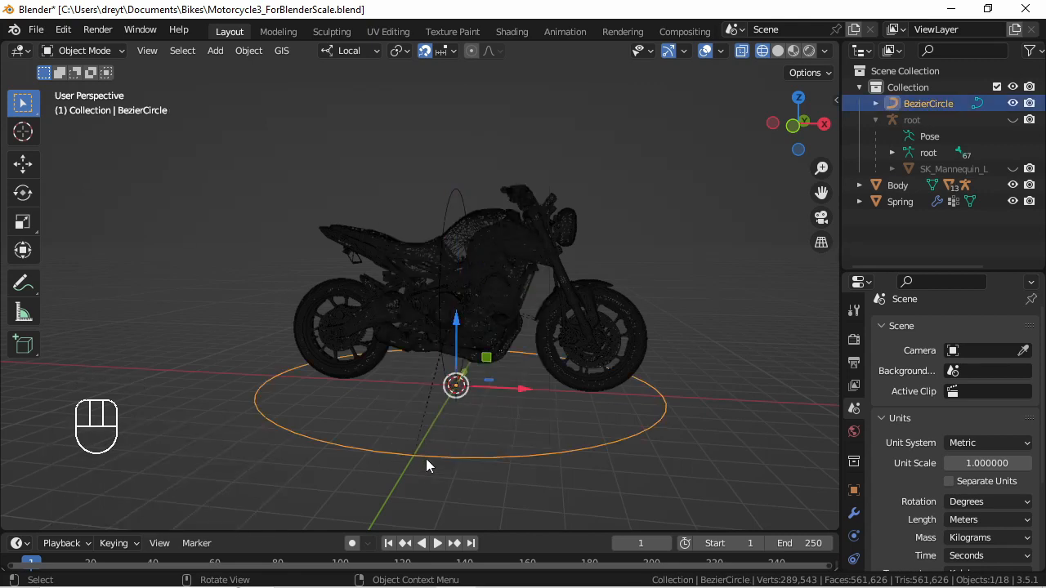
pyautogui.click(446, 217)
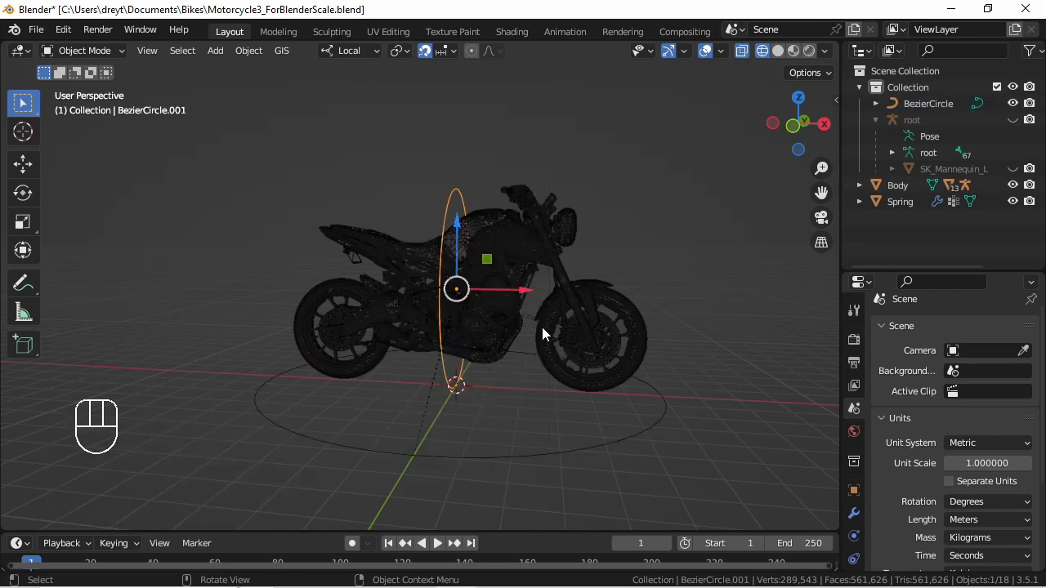
# Apply the motorcycle Body's rotation and scale as well as its location, placing its origin at the world origin.
pyautogui.moveTo(420, 351); pyautogui.dragTo(456, 304, button='middle')
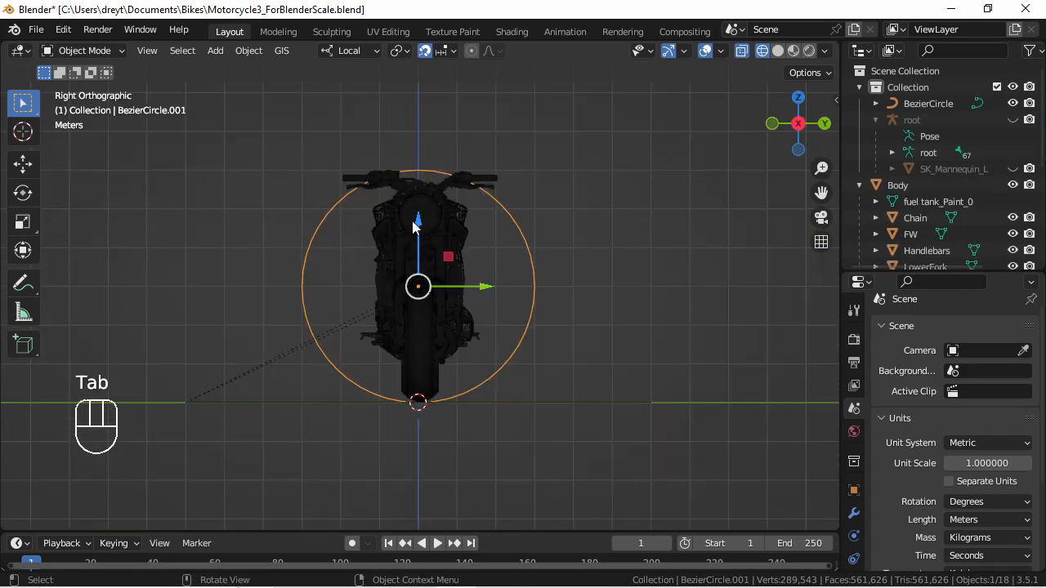
pyautogui.moveTo(413, 223); pyautogui.dragTo(456, 245, button='middle')
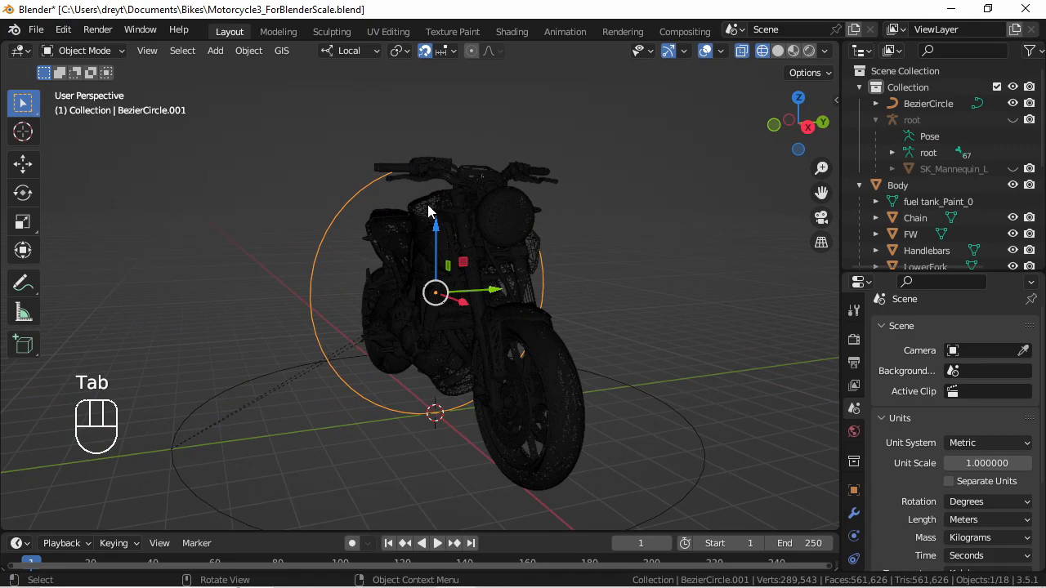
pyautogui.click(429, 211)
pyautogui.hotkey('ctrl', 'a')
pyautogui.click(395, 257)
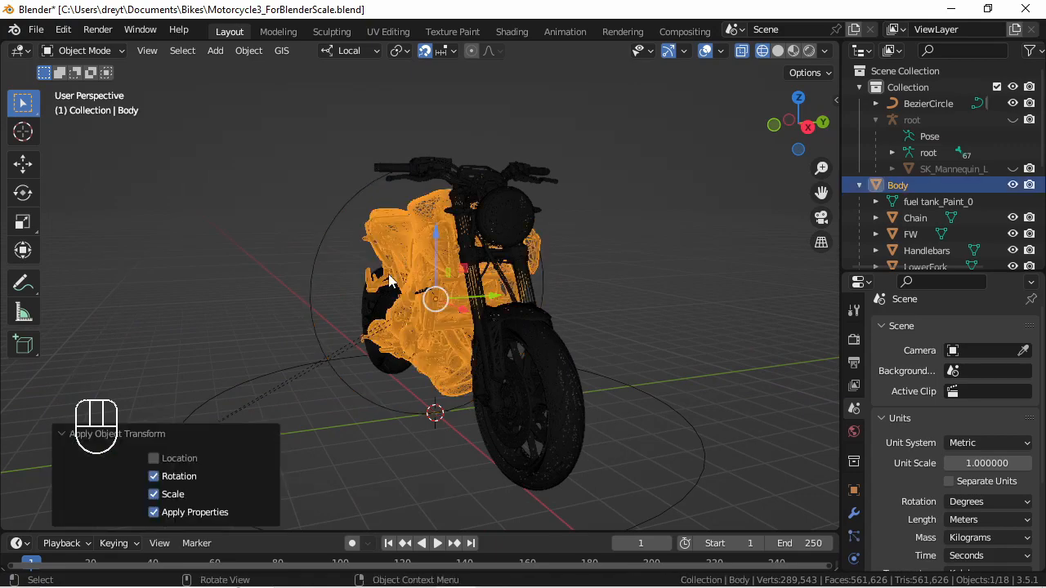
pyautogui.moveTo(388, 274); pyautogui.dragTo(455, 278, button='middle')
pyautogui.hotkey('ctrl', 'a')
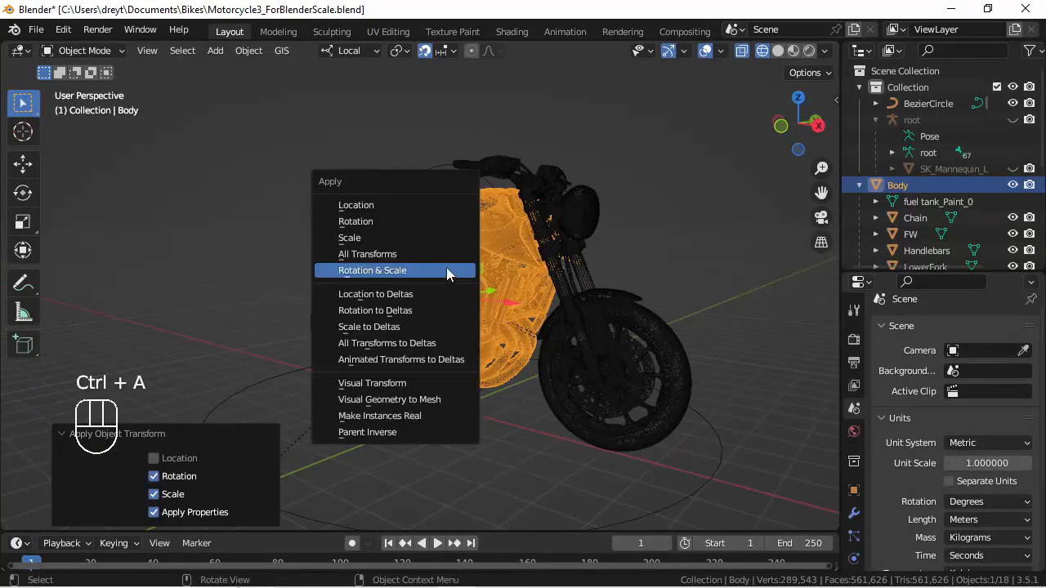
pyautogui.click(431, 208)
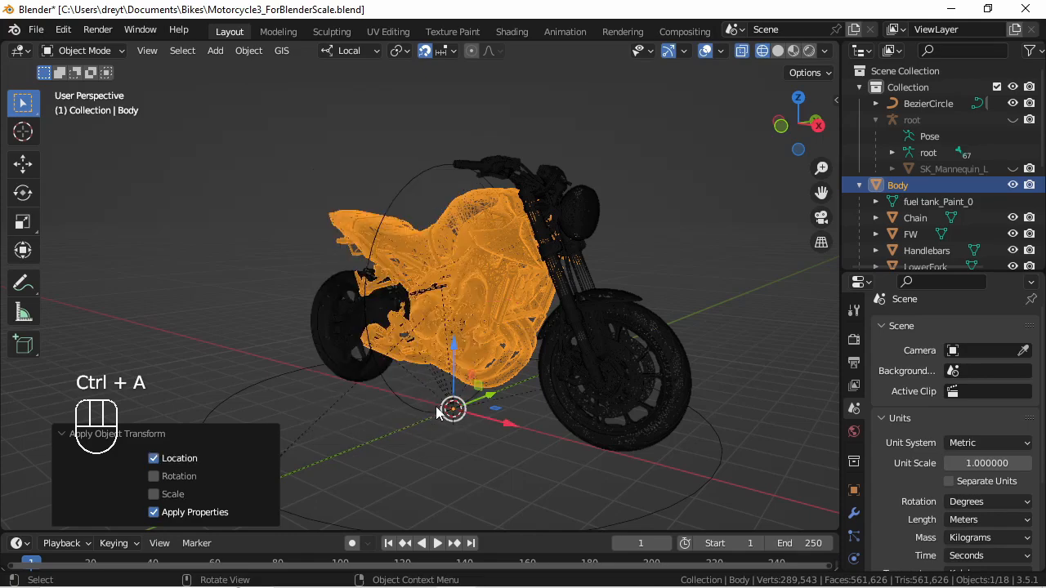
# Try leaning the Body sideways about its new origin in the right orthographic view.
pyautogui.moveTo(486, 379); pyautogui.dragTo(446, 374, button='middle')
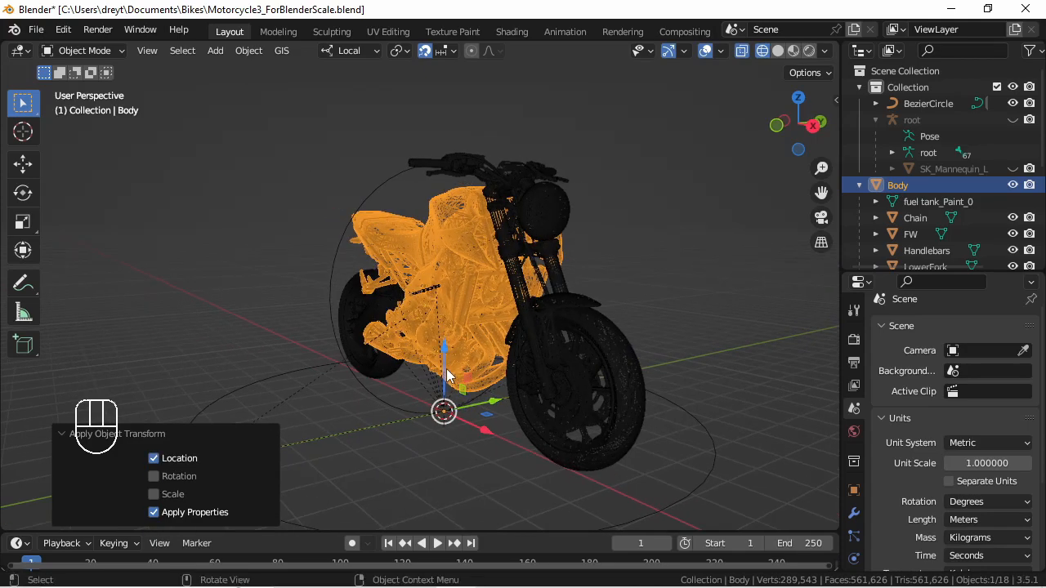
pyautogui.press('KP_1')
pyautogui.press('KP_3')
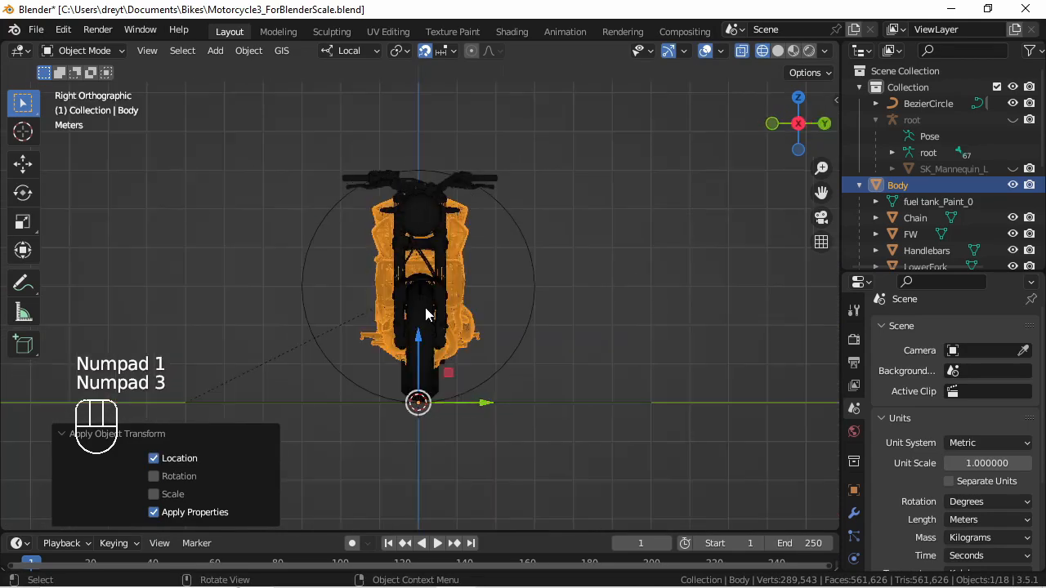
pyautogui.press('r')
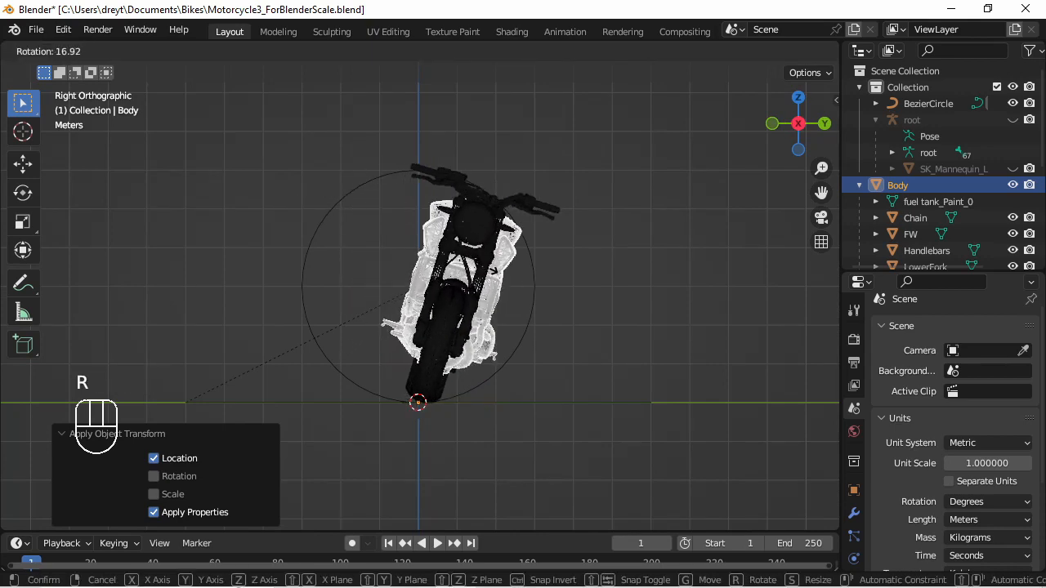
pyautogui.rightClick(412, 252)
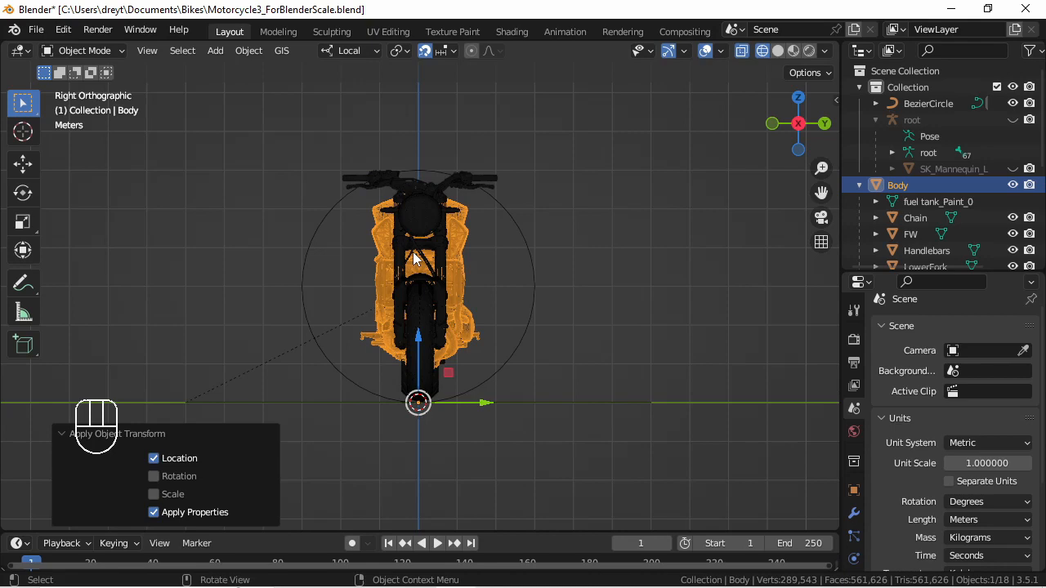
# Select the upright circle, followed by the large ground circle.
pyautogui.moveTo(413, 252); pyautogui.dragTo(518, 276, button='middle')
pyautogui.click(518, 277)
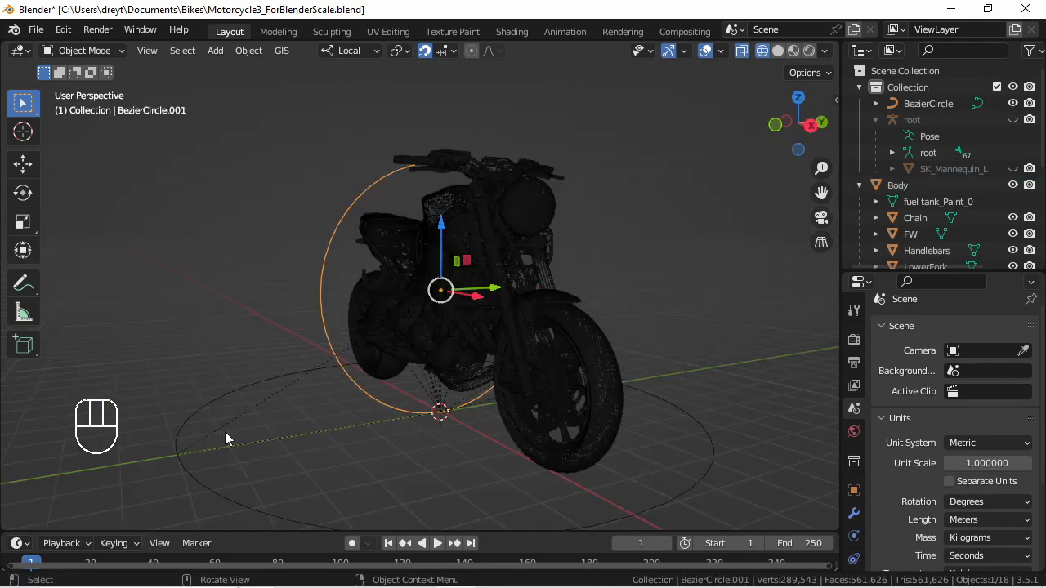
pyautogui.click(229, 499)
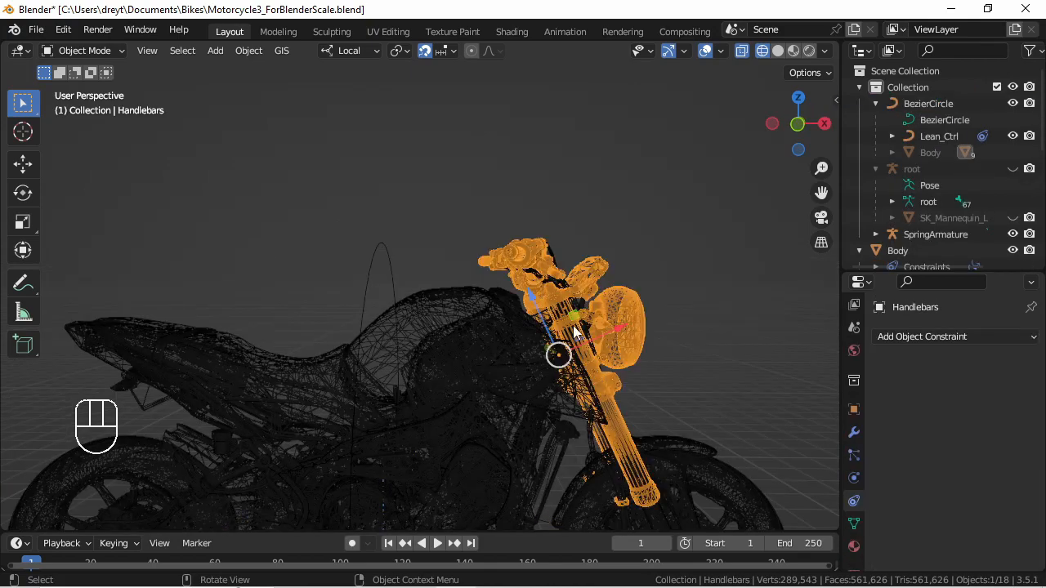
# Snap the 3D cursor to the selected Handlebars' origin in the front orthographic view.
pyautogui.moveTo(577, 331); pyautogui.dragTo(487, 313, button='middle')
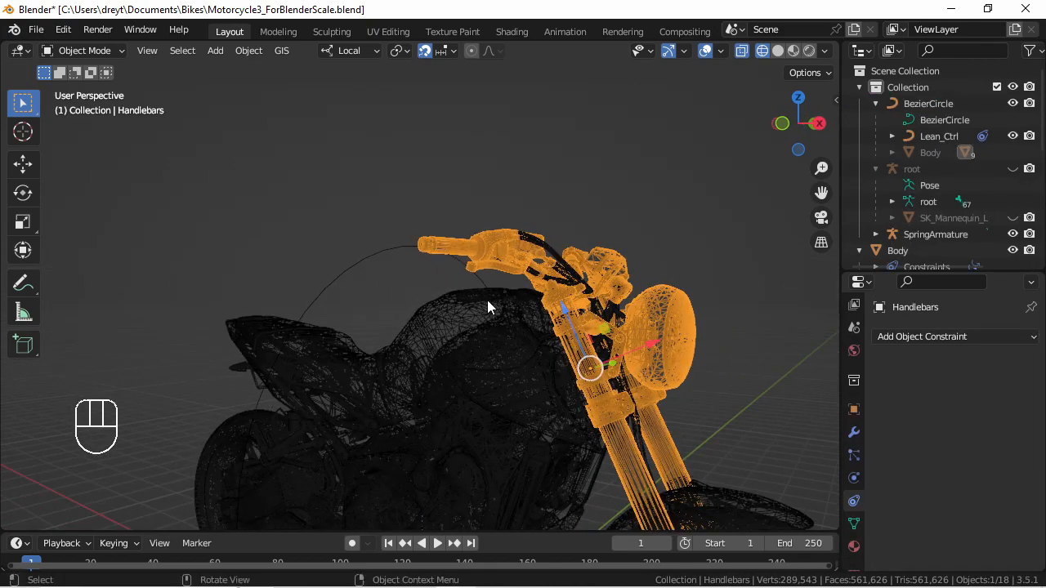
pyautogui.moveTo(479, 303); pyautogui.dragTo(565, 270, button='middle')
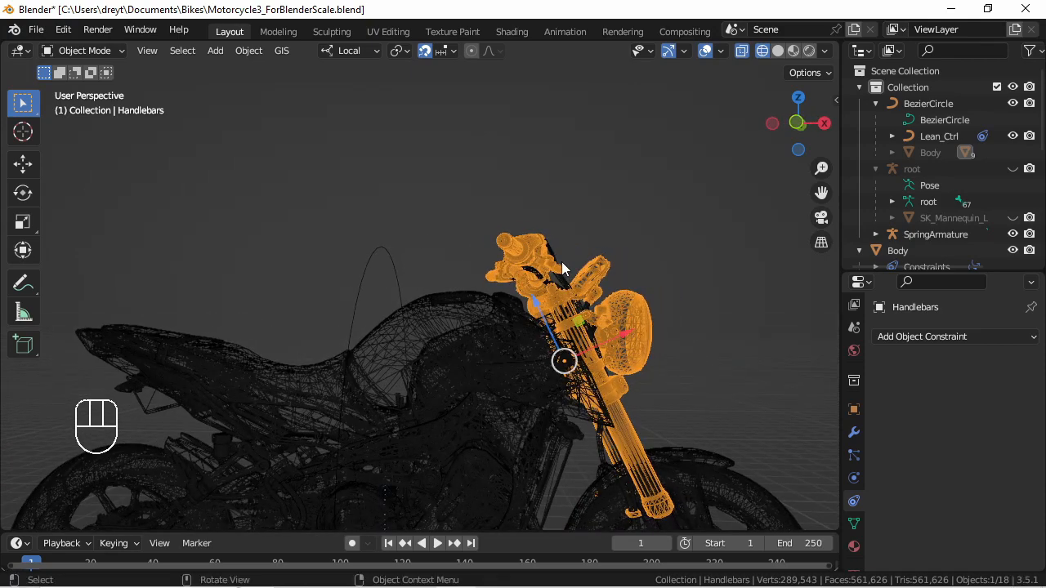
pyautogui.press('KP_1')
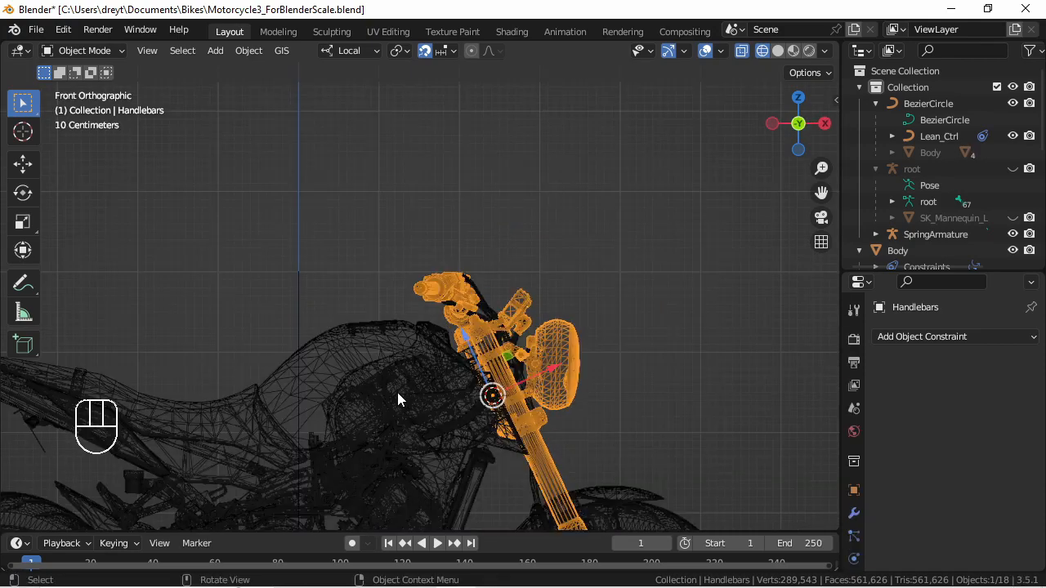
pyautogui.hotkey('shift', 's')
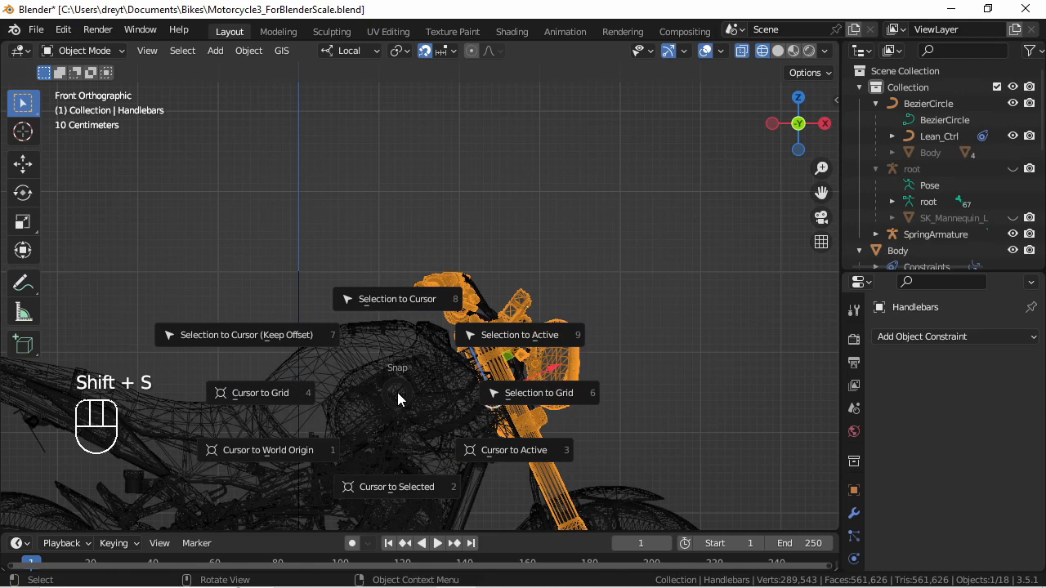
pyautogui.click(398, 488)
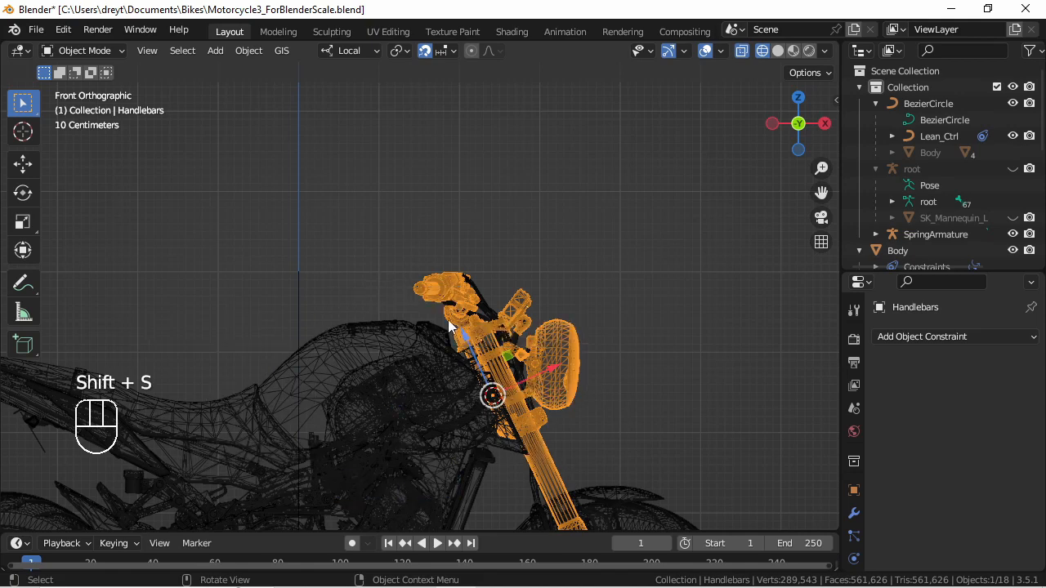
# Add a Bezier circle at the 3D cursor on the handlebars and scale it by 1.5.
pyautogui.hotkey('shift', 'a')
pyautogui.moveTo(422, 270)
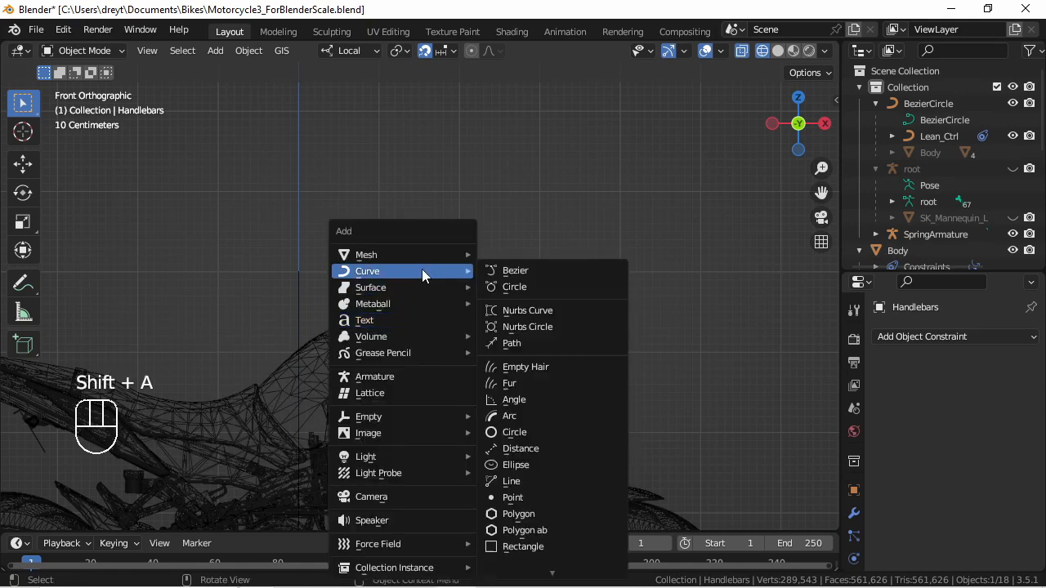
pyautogui.click(520, 287)
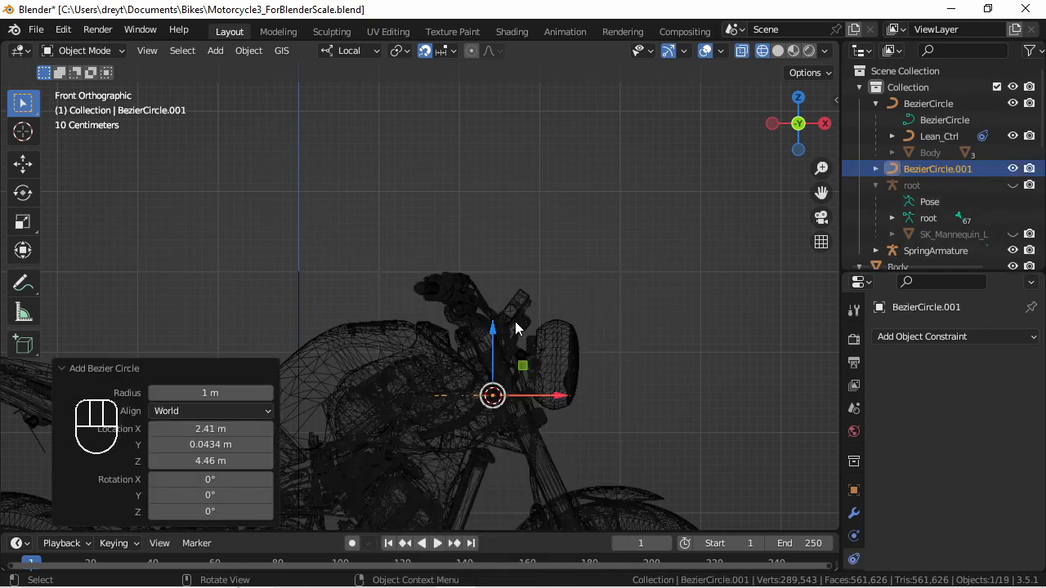
pyautogui.write('s1.5')
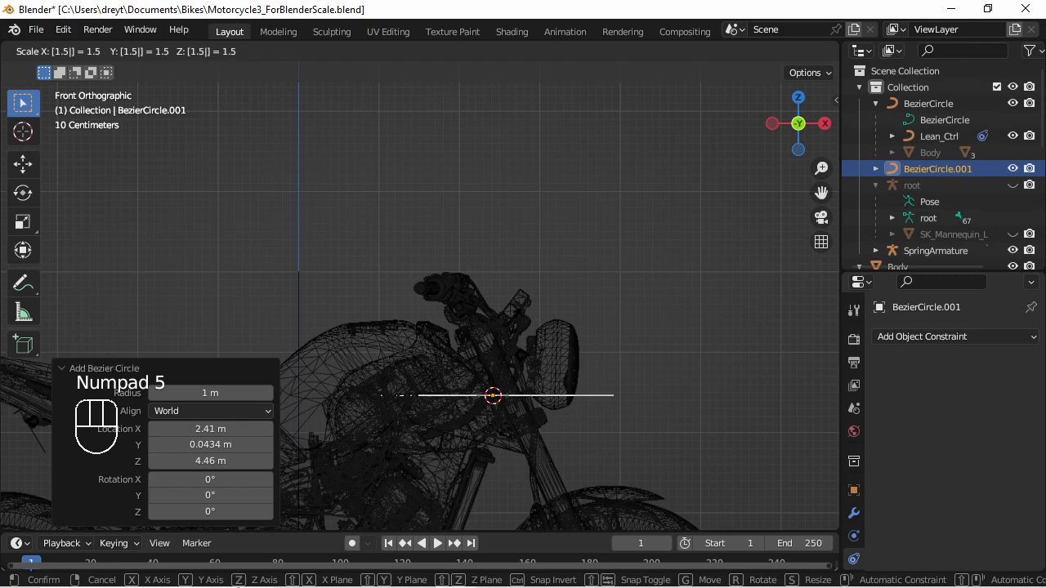
pyautogui.press('KP_Enter')
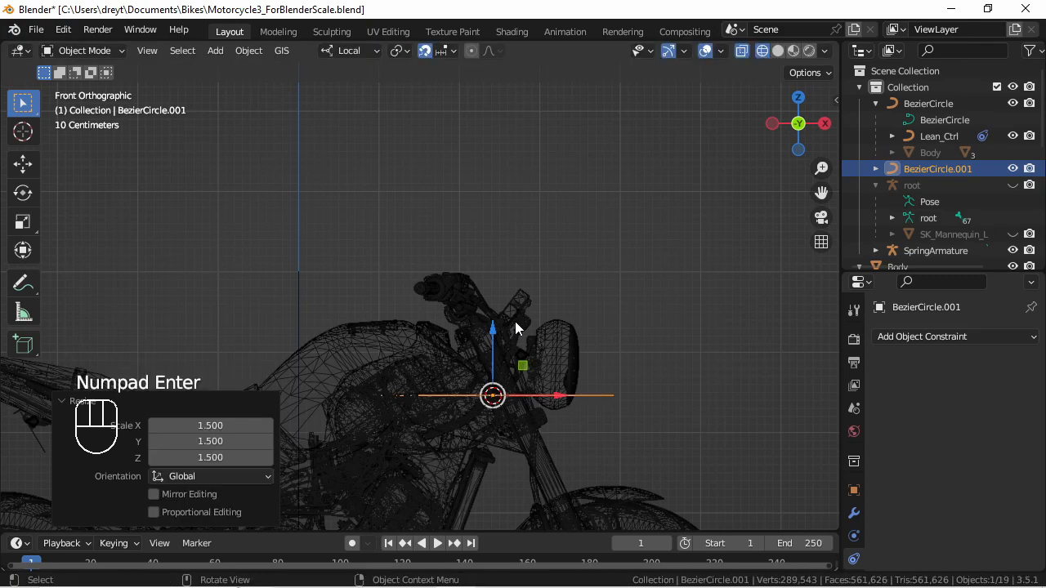
# Switch the viewport to solid shading and undo the handlebar circle's scaling.
pyautogui.click(777, 51)
pyautogui.moveTo(474, 282); pyautogui.dragTo(403, 262, button='middle')
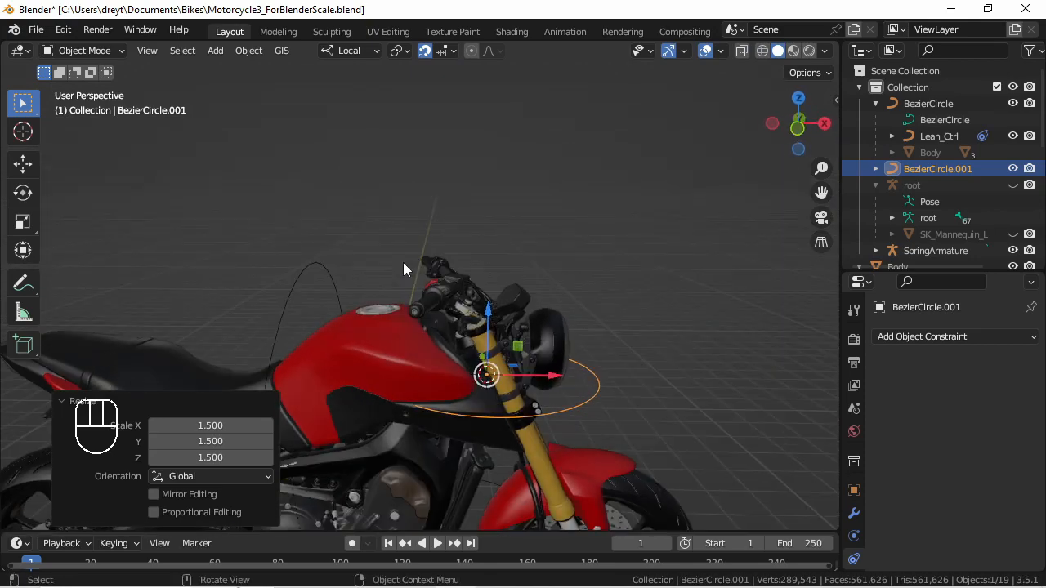
pyautogui.hotkey('ctrl', 'z')
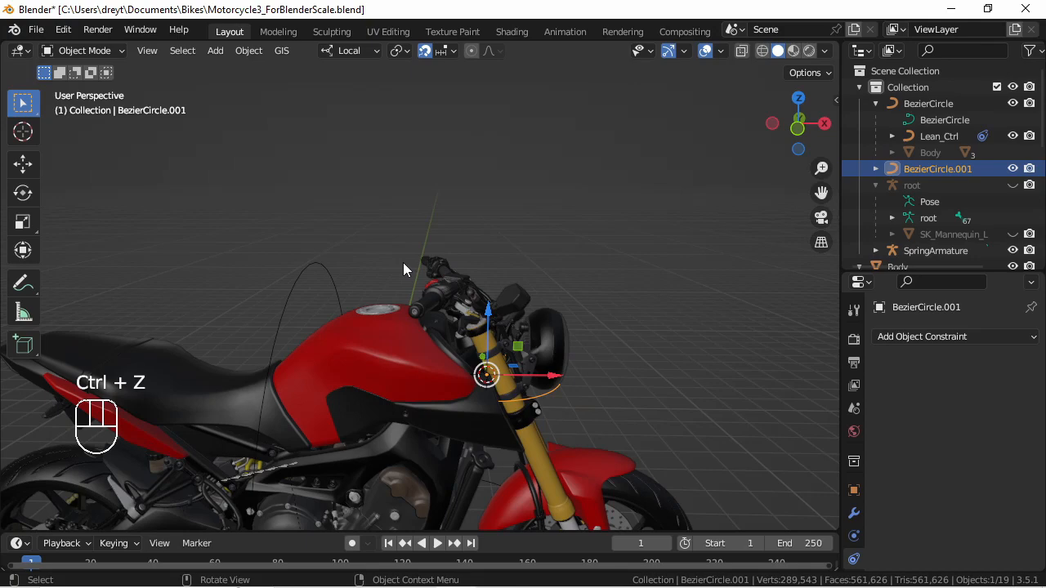
# Scale the selected handlebar circle by a factor of 2.
pyautogui.press('s')
pyautogui.press('KP_2')
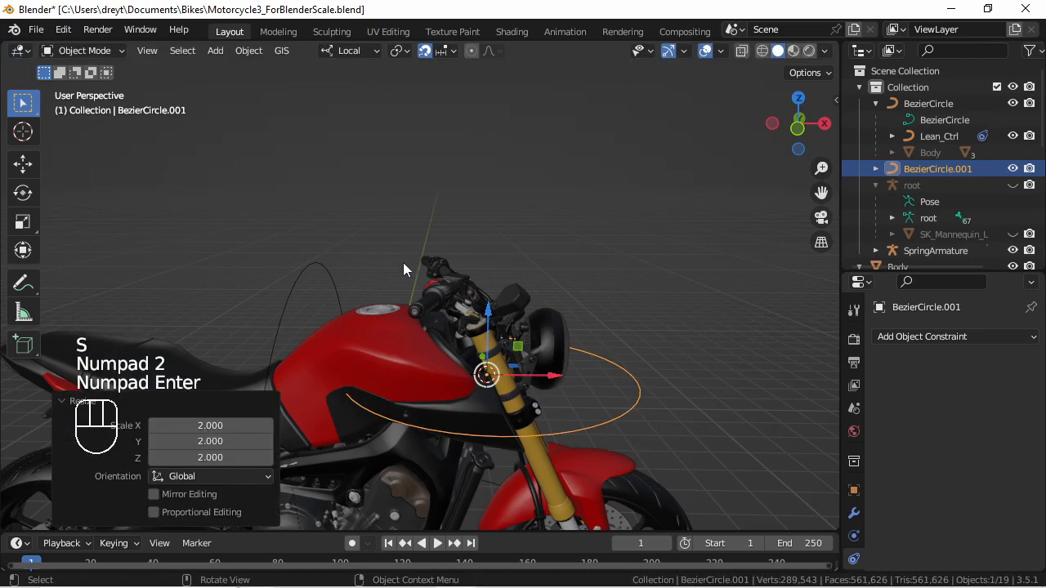
pyautogui.moveTo(403, 262); pyautogui.dragTo(393, 313, button='middle')
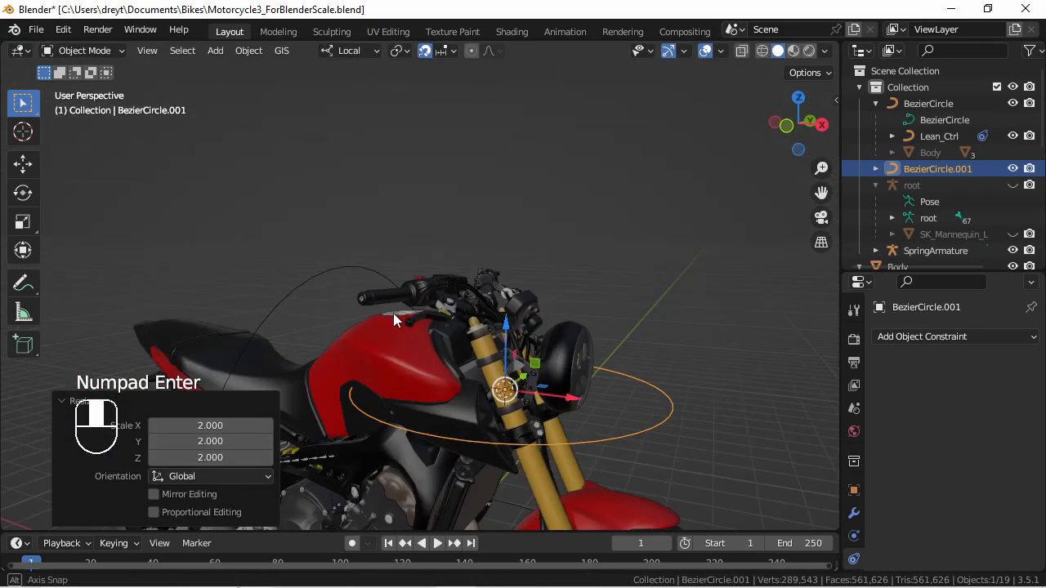
pyautogui.moveTo(469, 365); pyautogui.dragTo(547, 365, button='middle')
# Show the motorcycle's front end in wireframe in the front orthographic view.
pyautogui.press('KP_1')
pyautogui.press('KP_4')
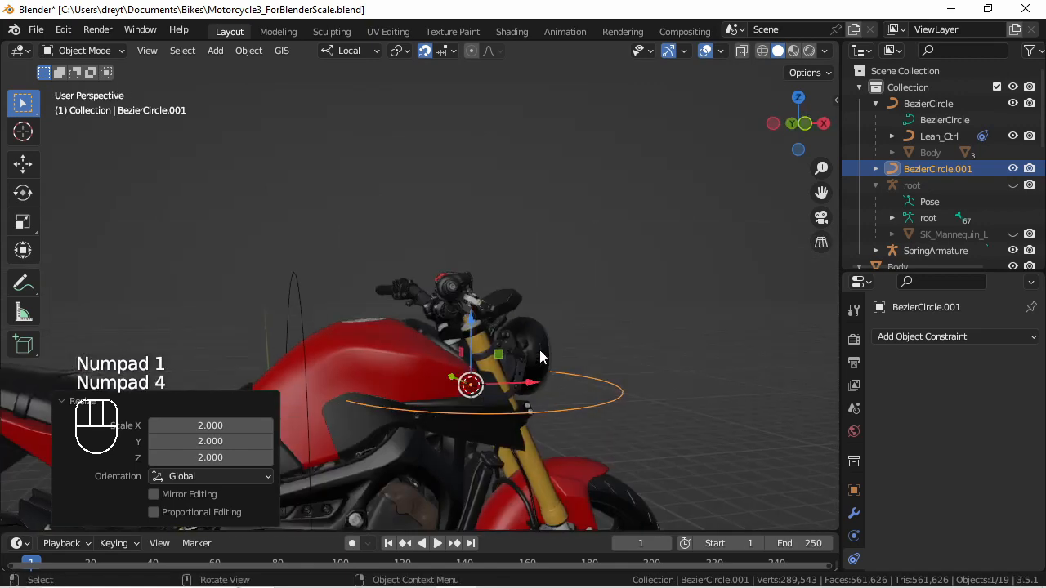
pyautogui.press('KP_1')
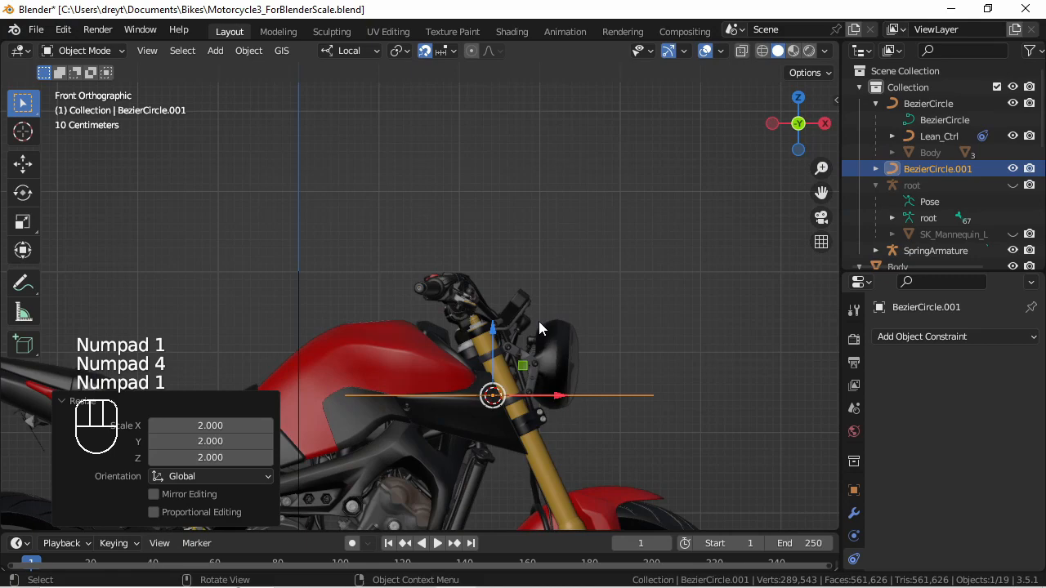
pyautogui.press('z')
pyautogui.click(443, 324)
pyautogui.scroll(6, 512, 380)
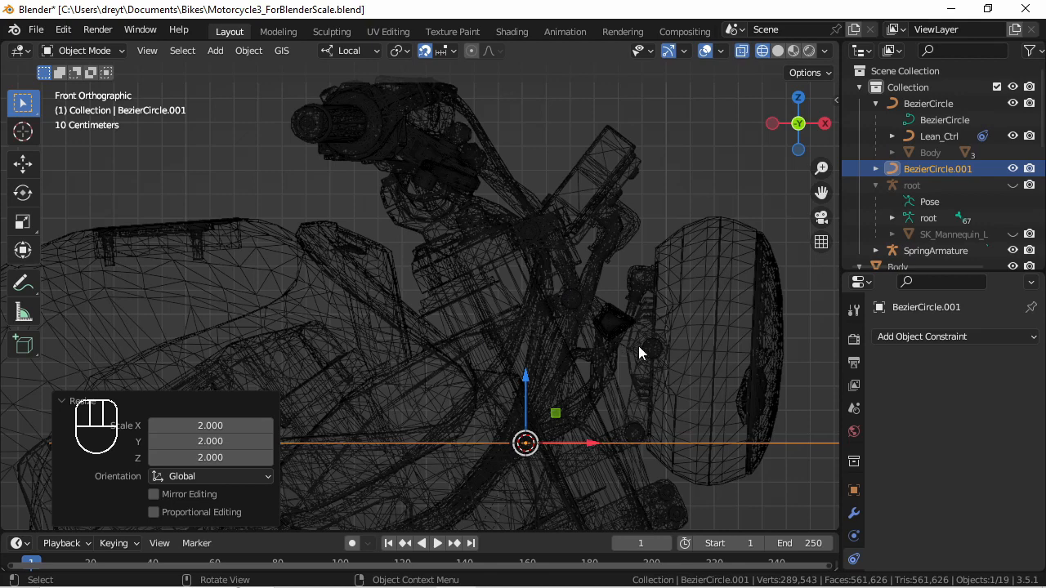
# Rotate the handlebar circle by -24.69° in the front view to match the fork's tilt.
pyautogui.press('r')
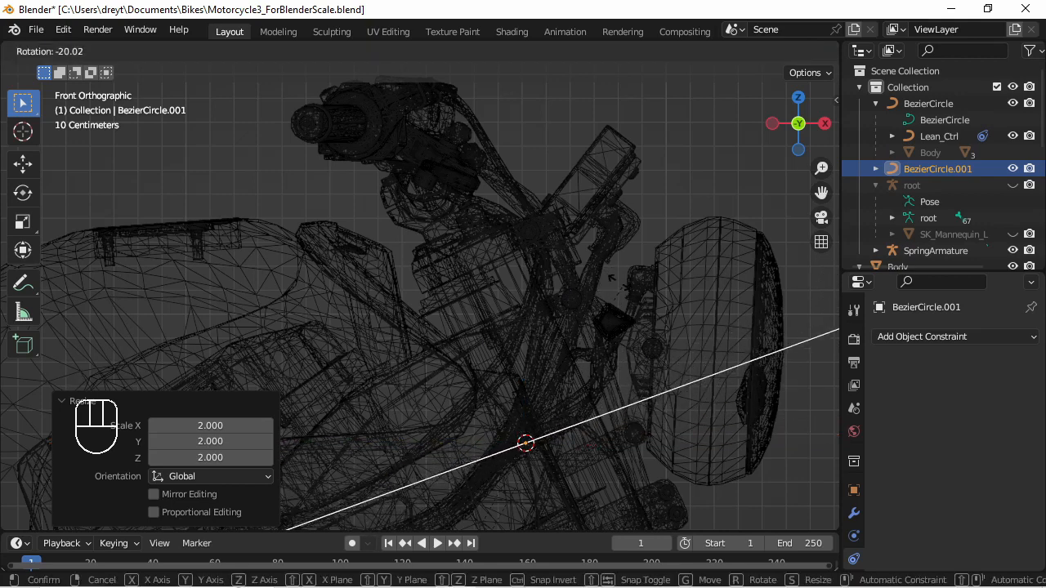
pyautogui.rightClick(604, 258)
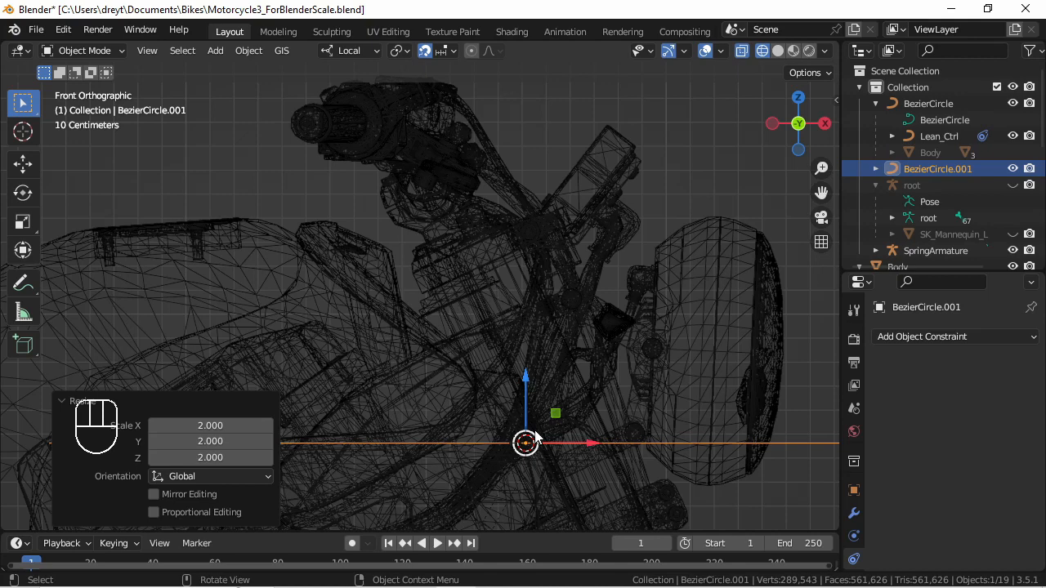
pyautogui.press('r')
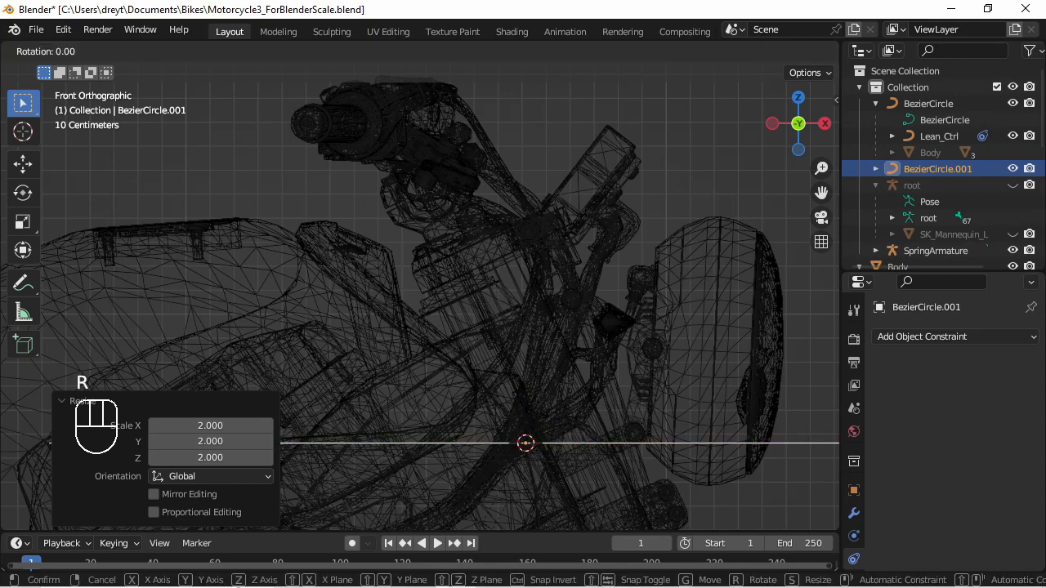
pyautogui.press('KP_Subtract')
pyautogui.press('KP_2')
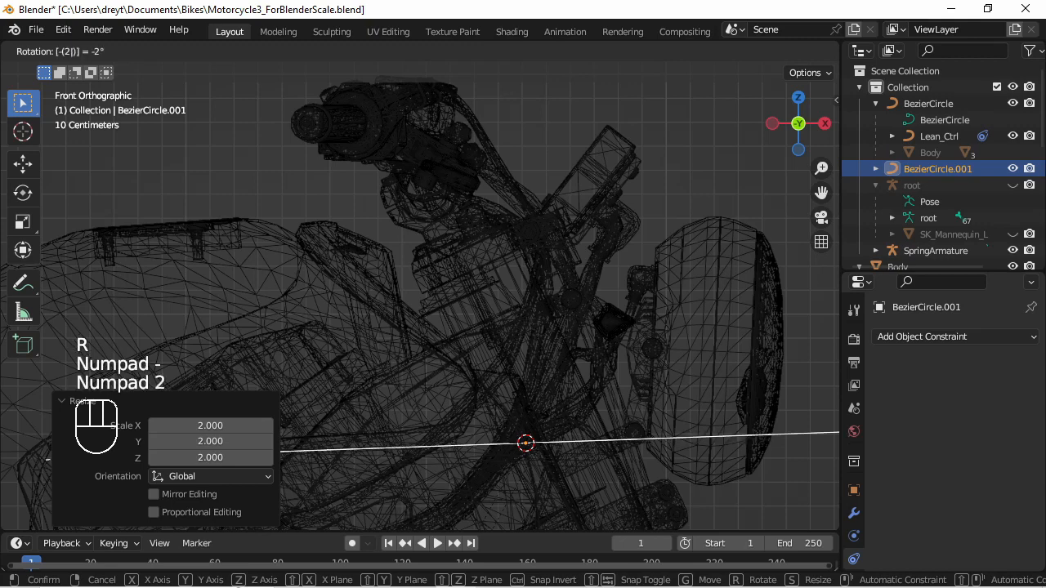
pyautogui.press('KP_4')
pyautogui.press('KP_Decimal')
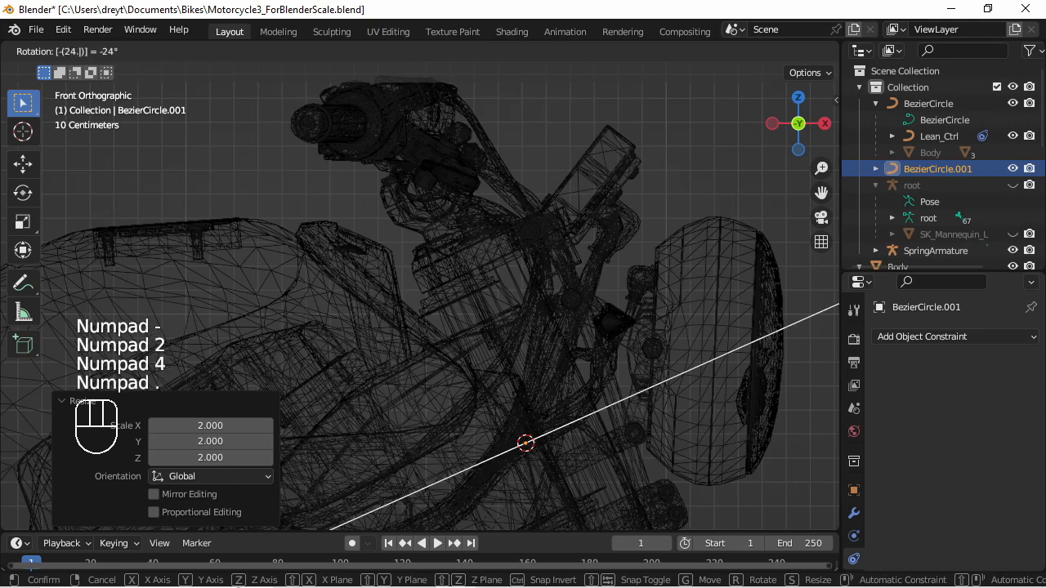
pyautogui.press('KP_6')
pyautogui.press('KP_9')
pyautogui.press('KP_Enter')
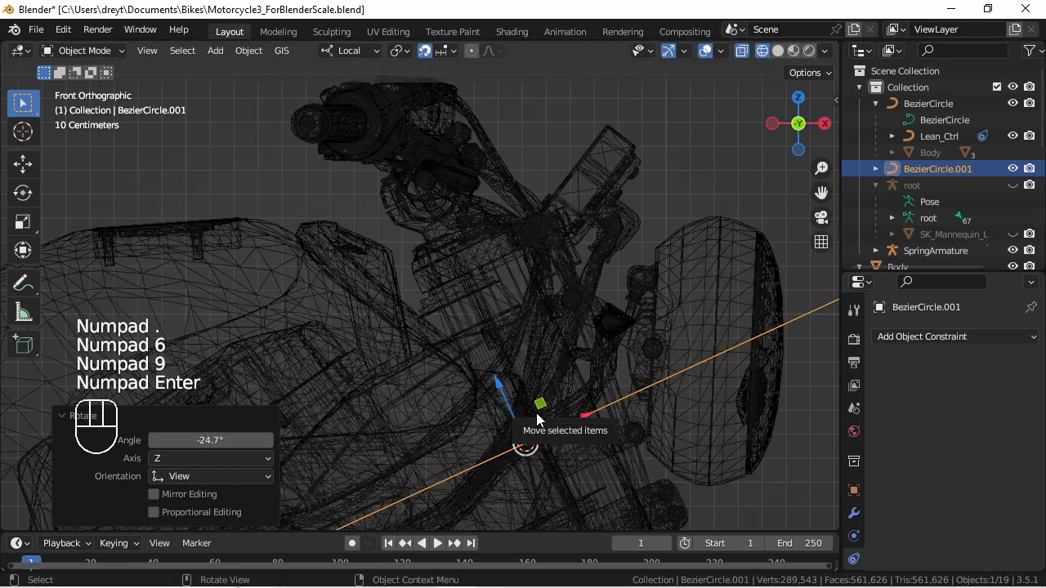
pyautogui.scroll(-4, 512, 322)
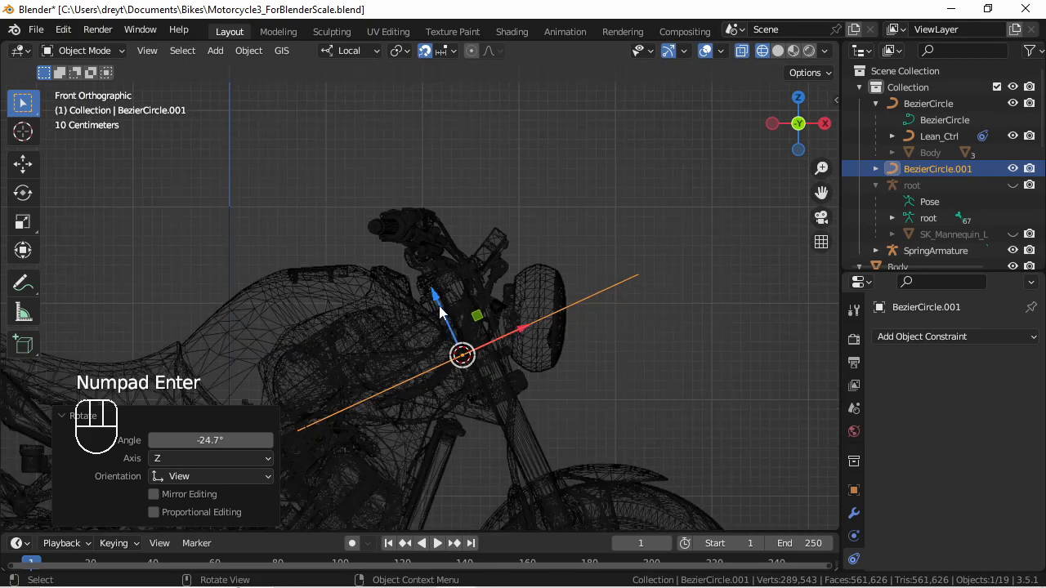
pyautogui.moveTo(409, 237); pyautogui.dragTo(498, 327, button='middle')
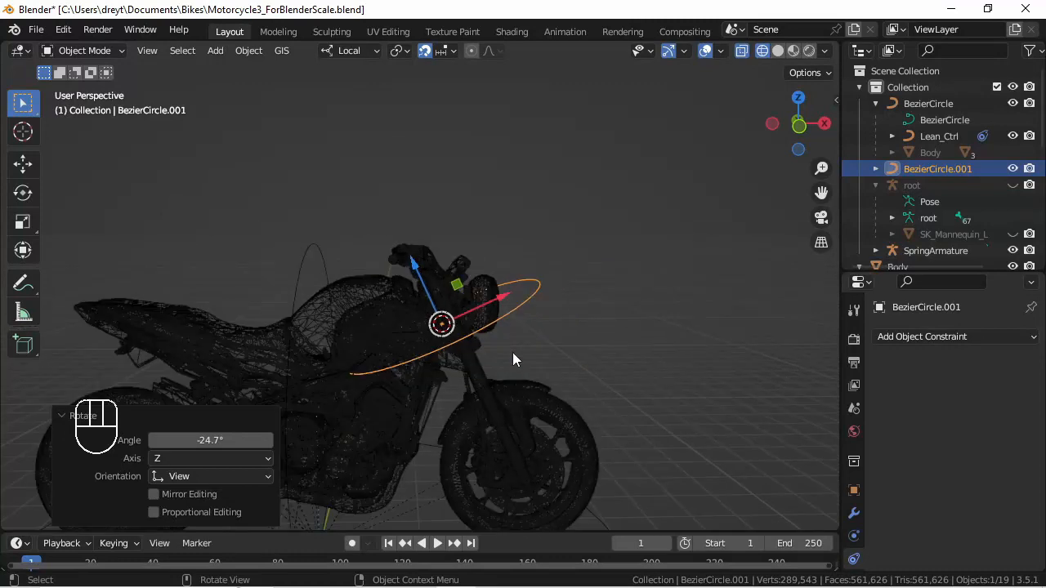
# Parent the front wheel and the lower fork to the handlebars using the Object parent type.
pyautogui.click(558, 426)
pyautogui.keyDown('shift'); pyautogui.click(492, 392); pyautogui.keyUp('shift')
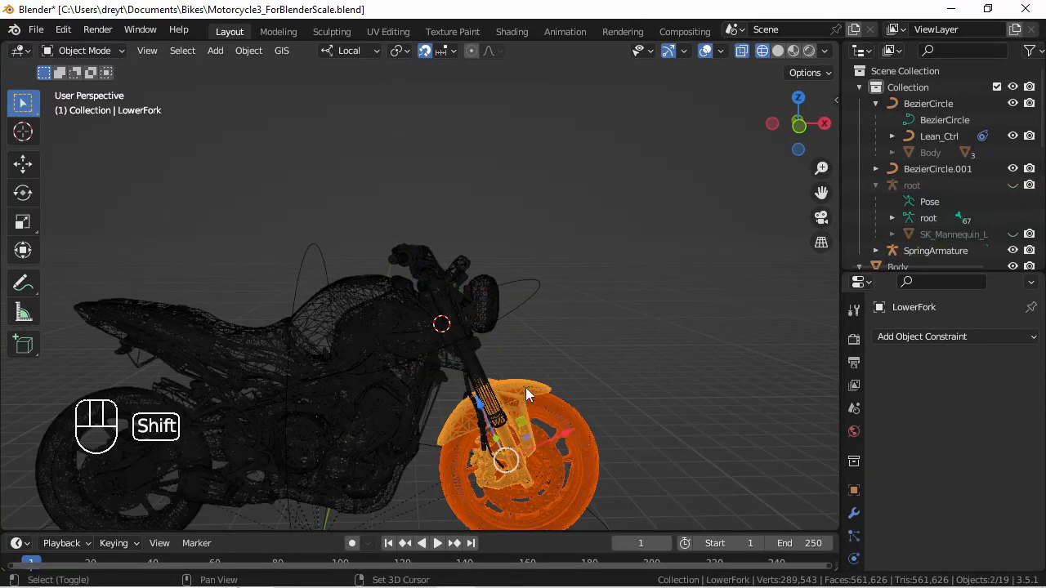
pyautogui.keyDown('shift'); pyautogui.click(488, 387); pyautogui.keyUp('shift')
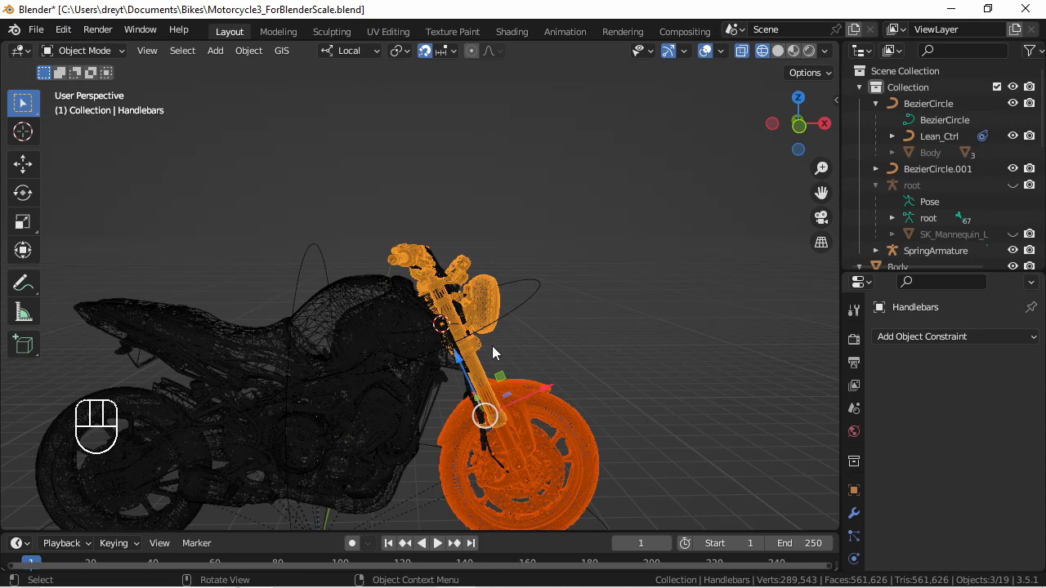
pyautogui.hotkey('ctrl', 'p')
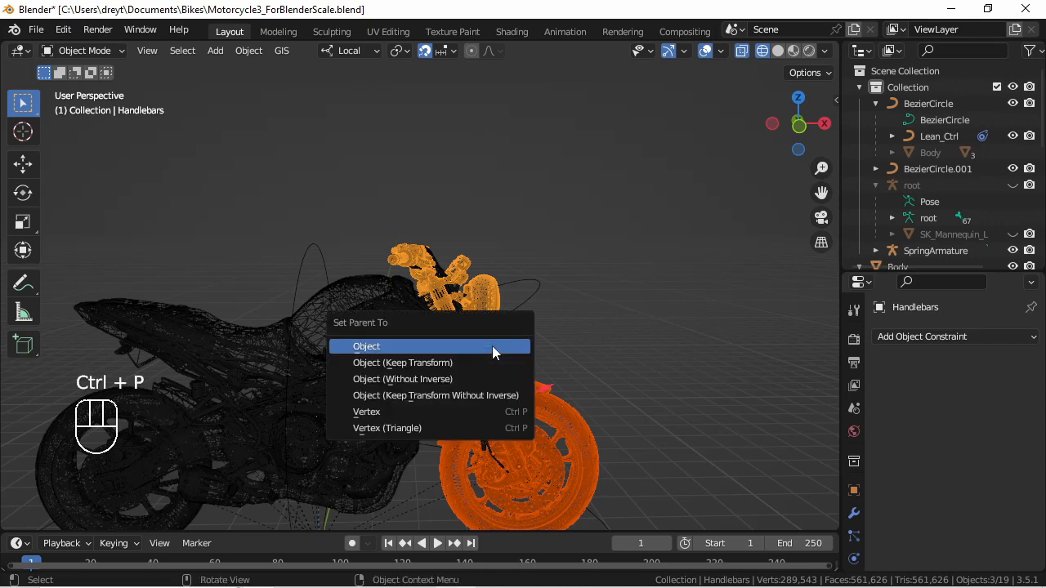
pyautogui.click(470, 346)
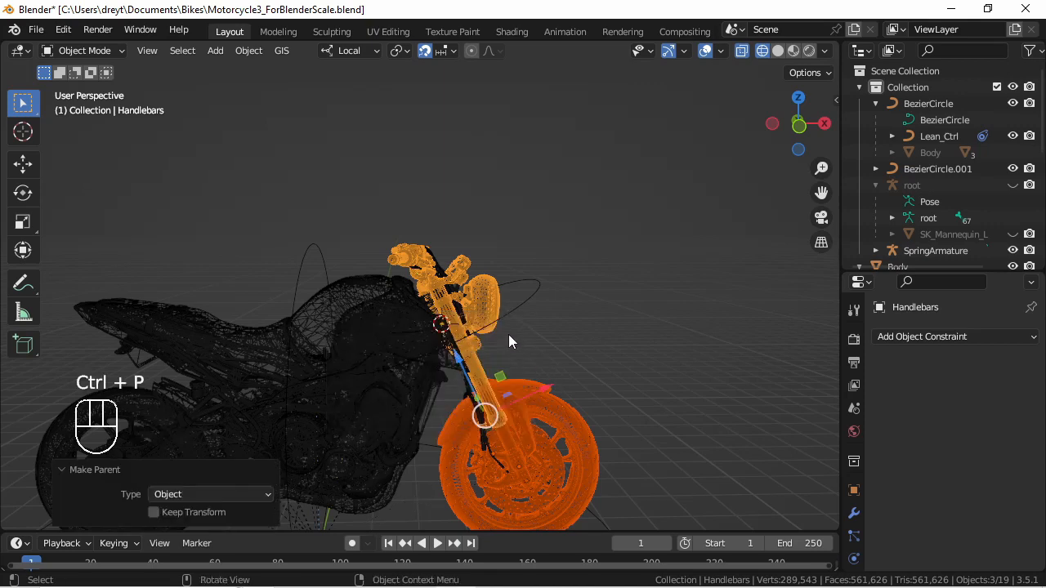
# Try rotating the handlebars about their local Z axis to test the steering.
pyautogui.scroll(3, 490, 327)
pyautogui.moveTo(470, 317); pyautogui.dragTo(491, 286, button='middle')
pyautogui.click(489, 284)
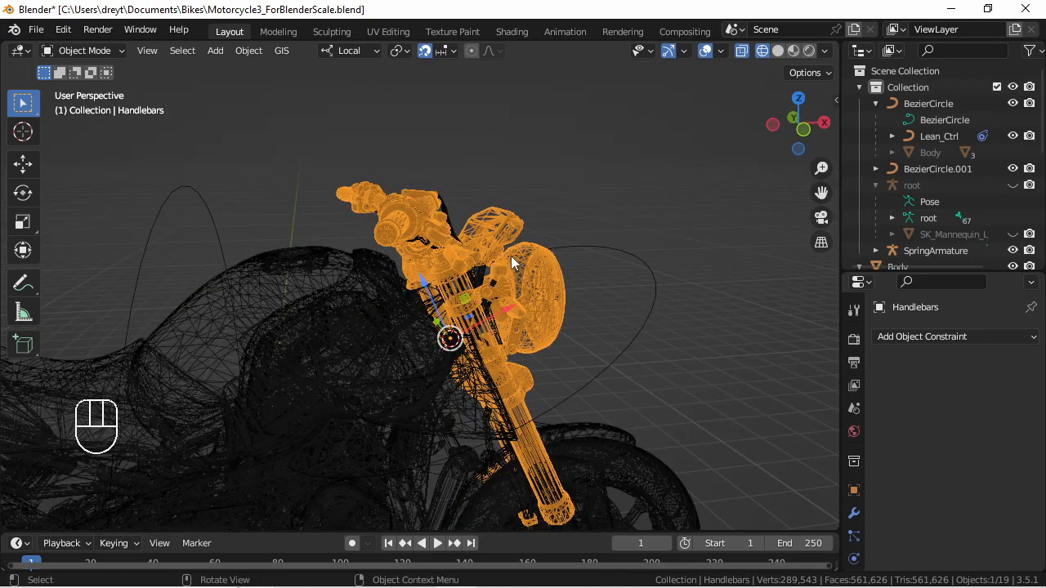
pyautogui.press('r')
pyautogui.press('z')
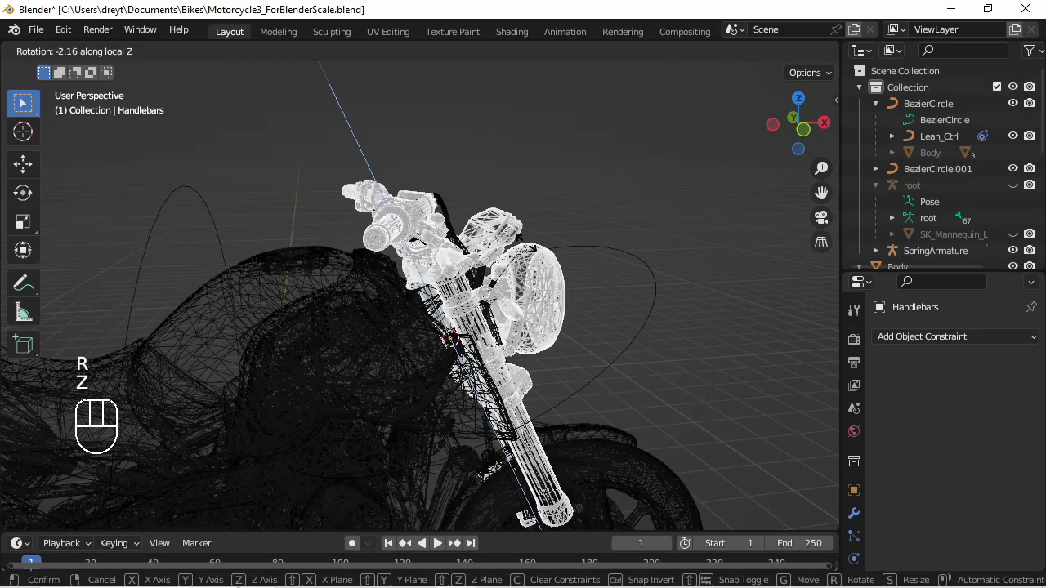
pyautogui.rightClick(517, 244)
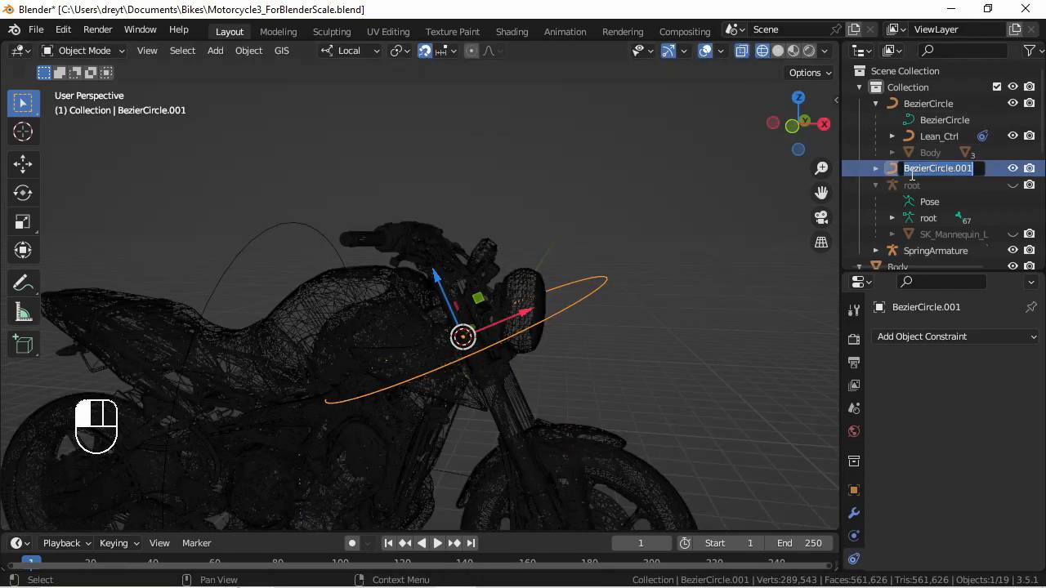
# Rename the handlebar circle to Steer_Ctrl and save the file.
pyautogui.doubleClick(912, 172)
pyautogui.write('St')
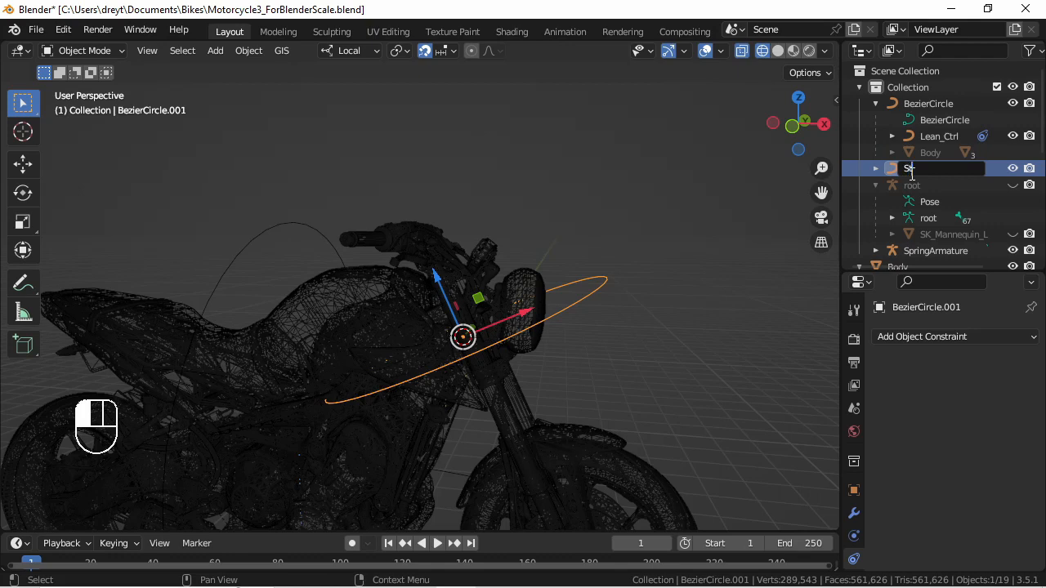
pyautogui.write('eer')
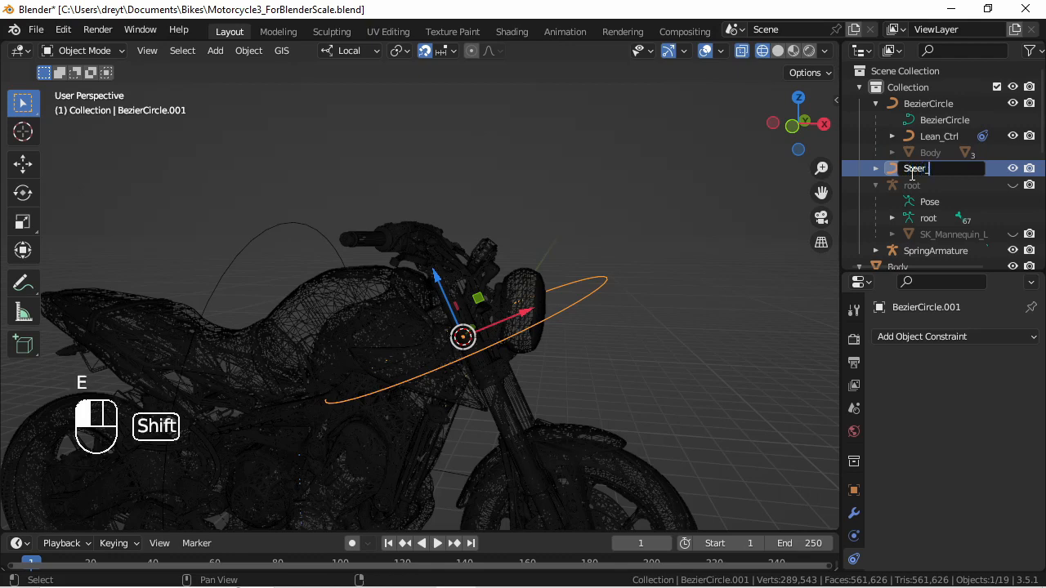
pyautogui.write('_Ct')
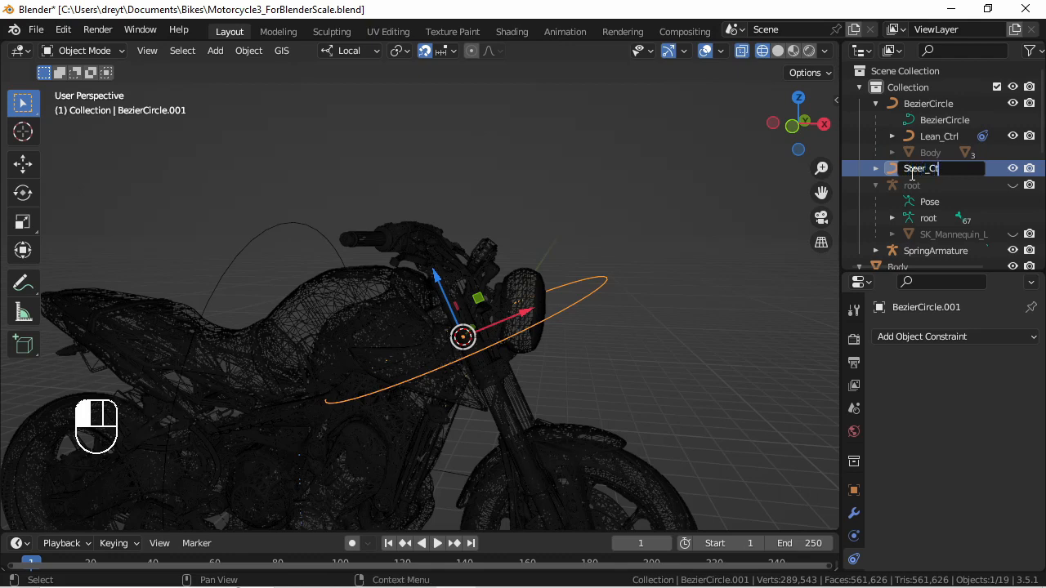
pyautogui.write('r')
pyautogui.write('l')
pyautogui.press('Return')
pyautogui.hotkey('ctrl', 's')
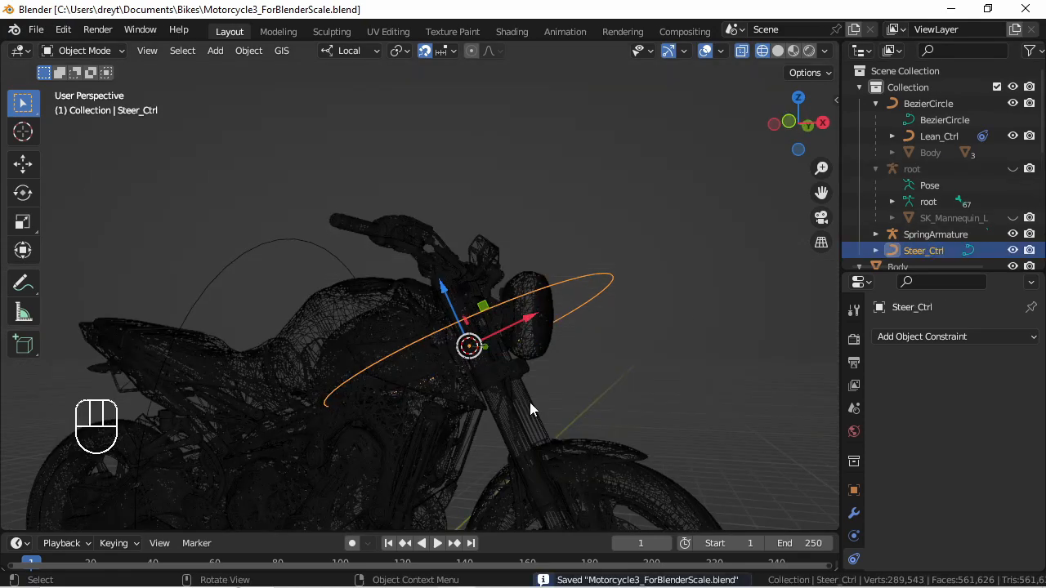
# Add a Transformation constraint to the handlebars with Steer_Ctrl as its target.
pyautogui.click(529, 403)
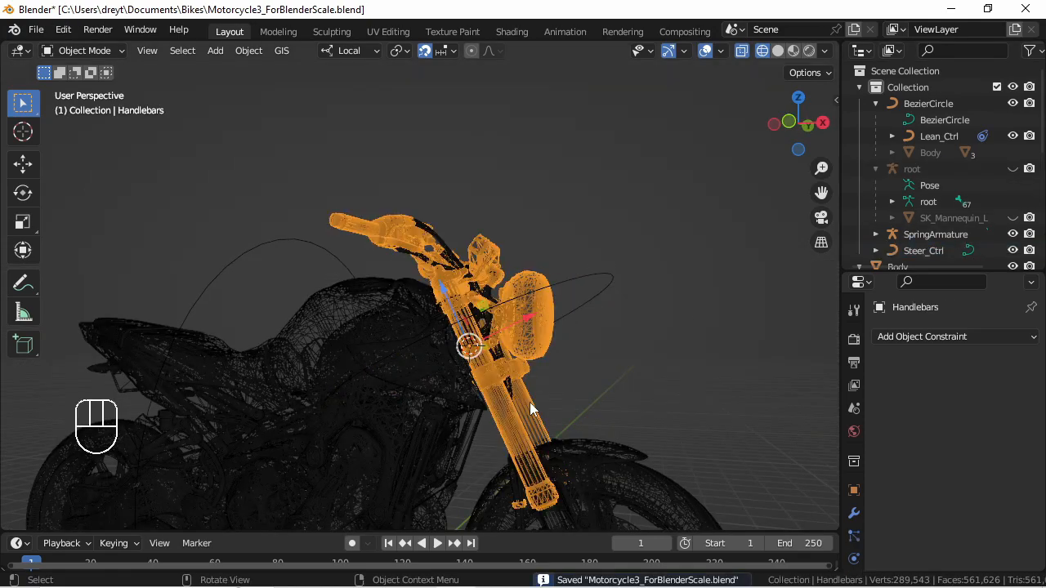
pyautogui.click(948, 331)
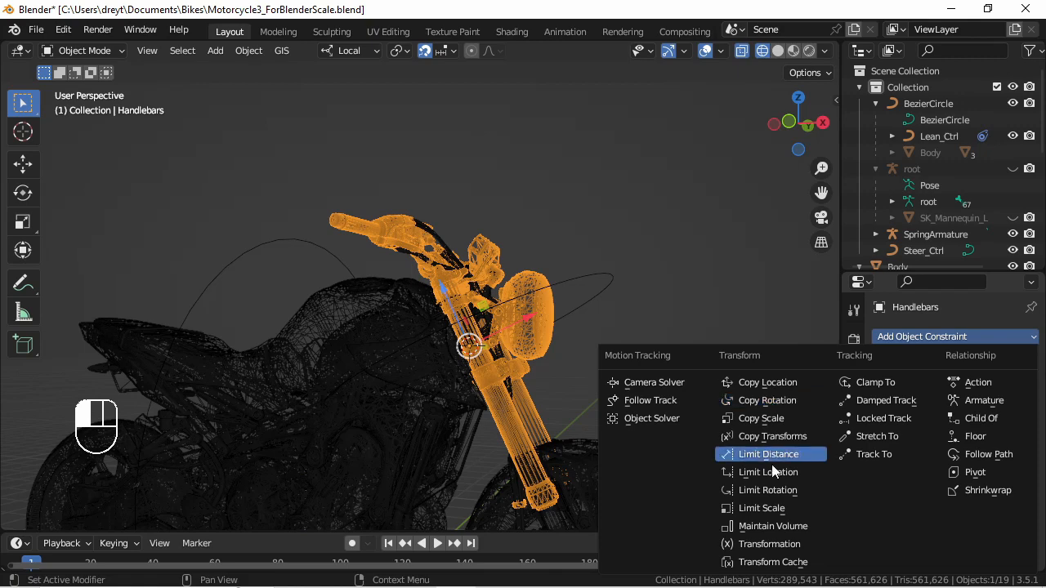
pyautogui.click(771, 544)
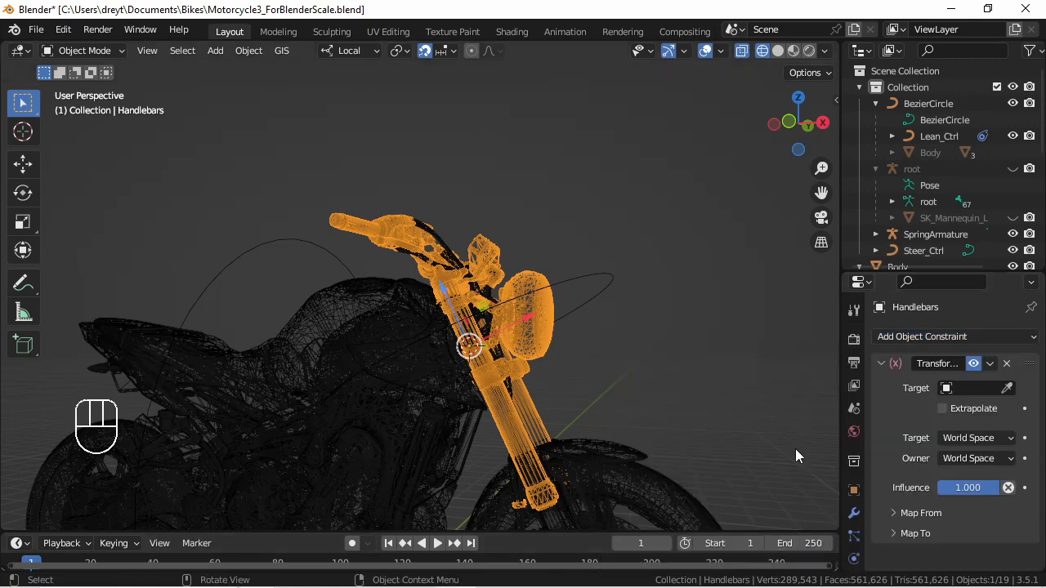
pyautogui.click(980, 390)
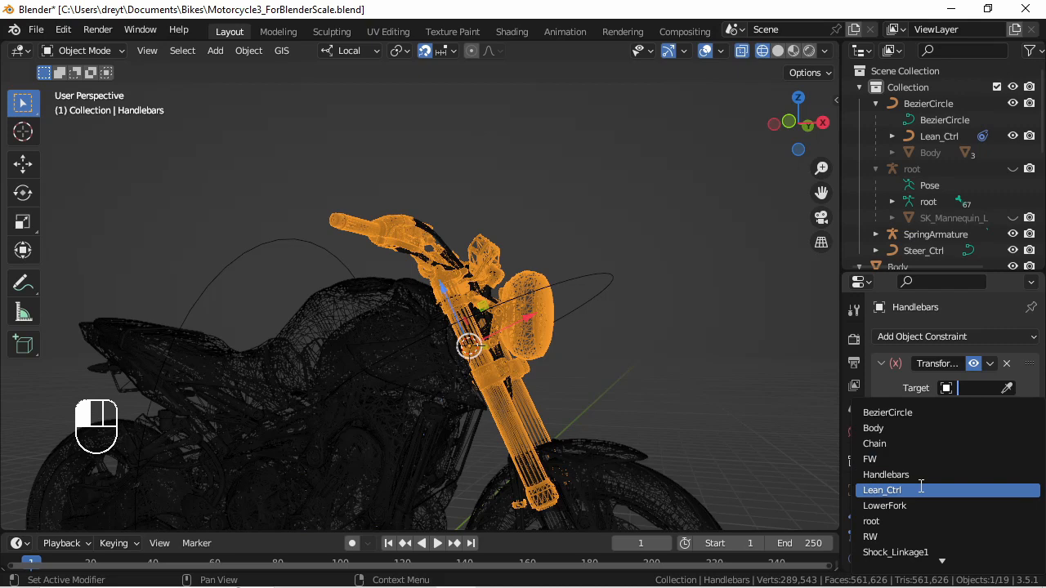
pyautogui.scroll(-4, 893, 522)
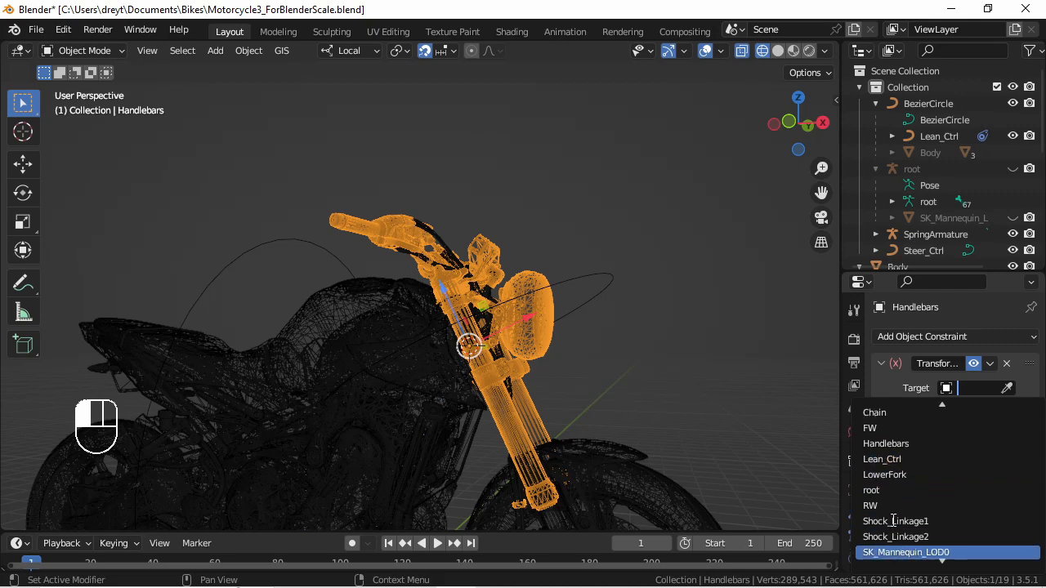
pyautogui.scroll(-4, 894, 522)
pyautogui.click(887, 553)
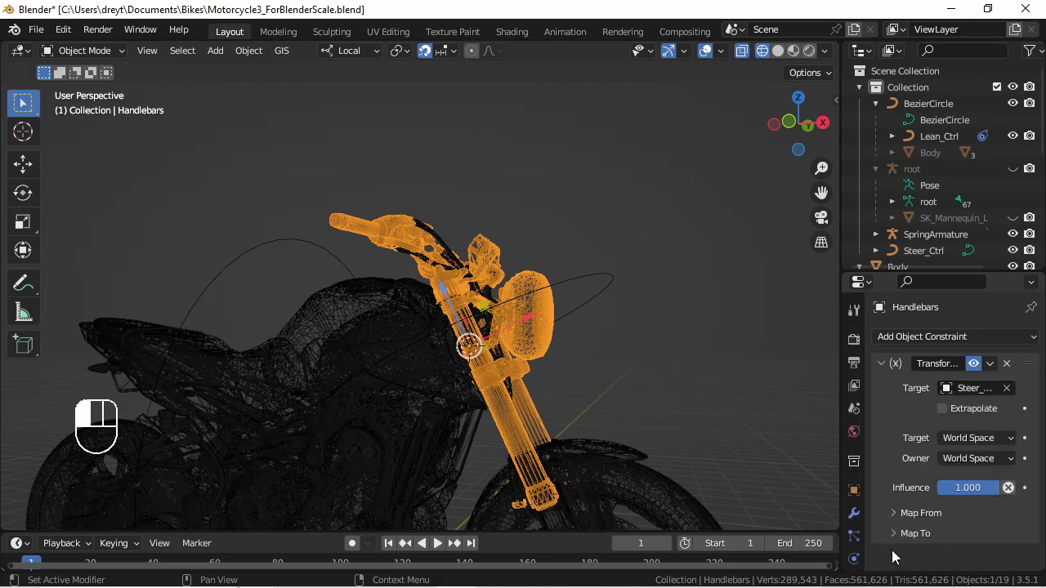
# Configure the Transformation constraint with Extrapolate enabled, Local Space as the owner space and Rotation as the Map From source.
pyautogui.click(953, 409)
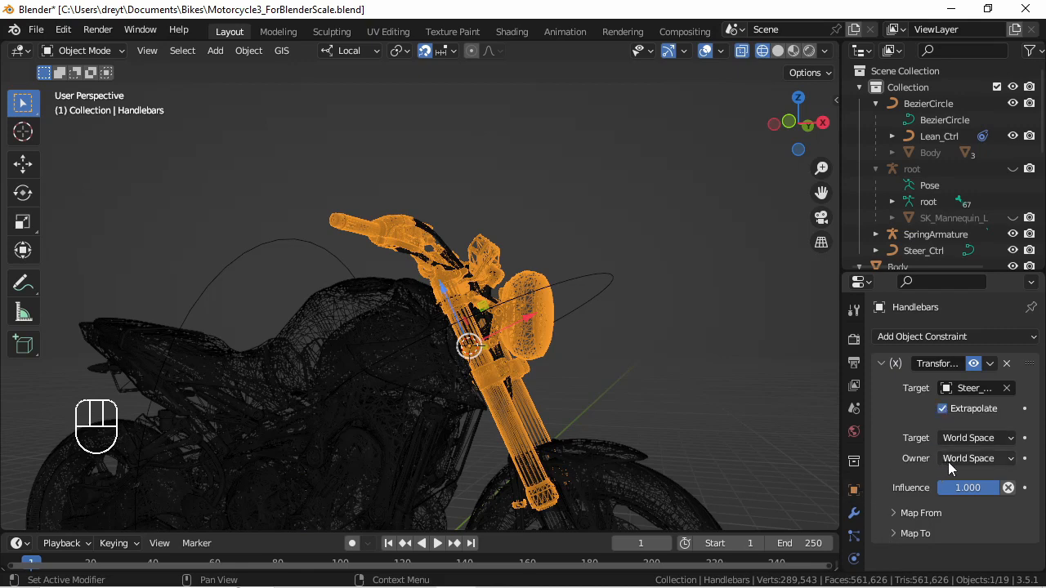
pyautogui.moveTo(948, 461); pyautogui.dragTo(934, 514)
pyautogui.click(906, 514)
pyautogui.scroll(-3, 904, 461)
pyautogui.click(949, 441)
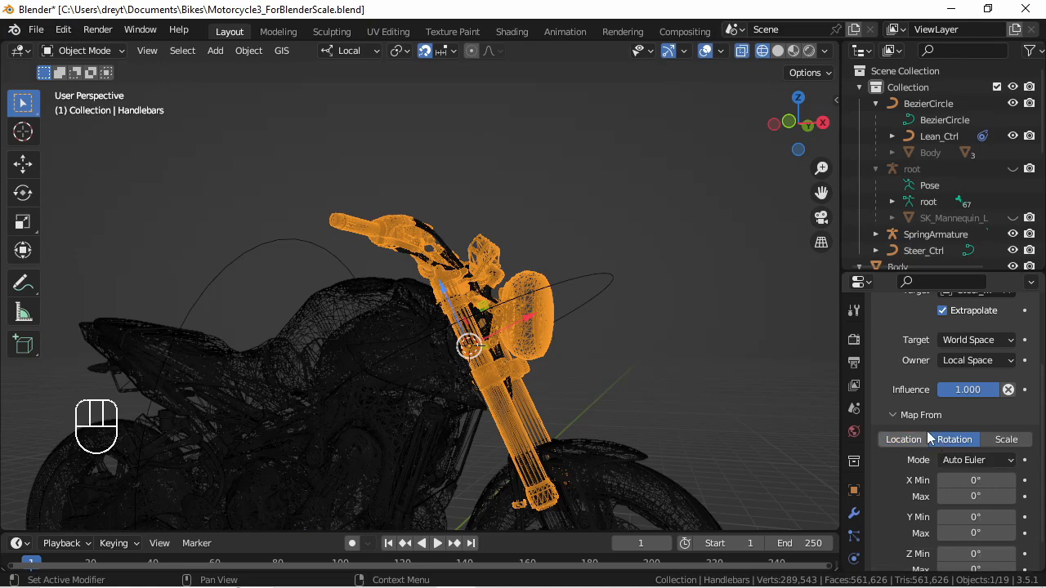
# Set the Z Max rotation of the Transformation constraint's Map From range to -360°.
pyautogui.moveTo(488, 321); pyautogui.dragTo(507, 333, button='middle')
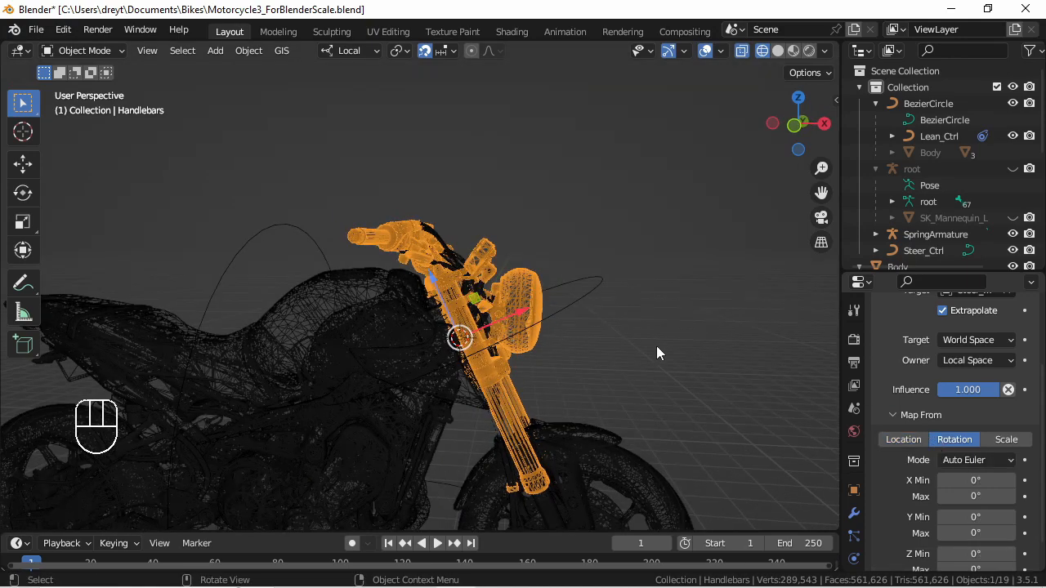
pyautogui.scroll(-1, 922, 479)
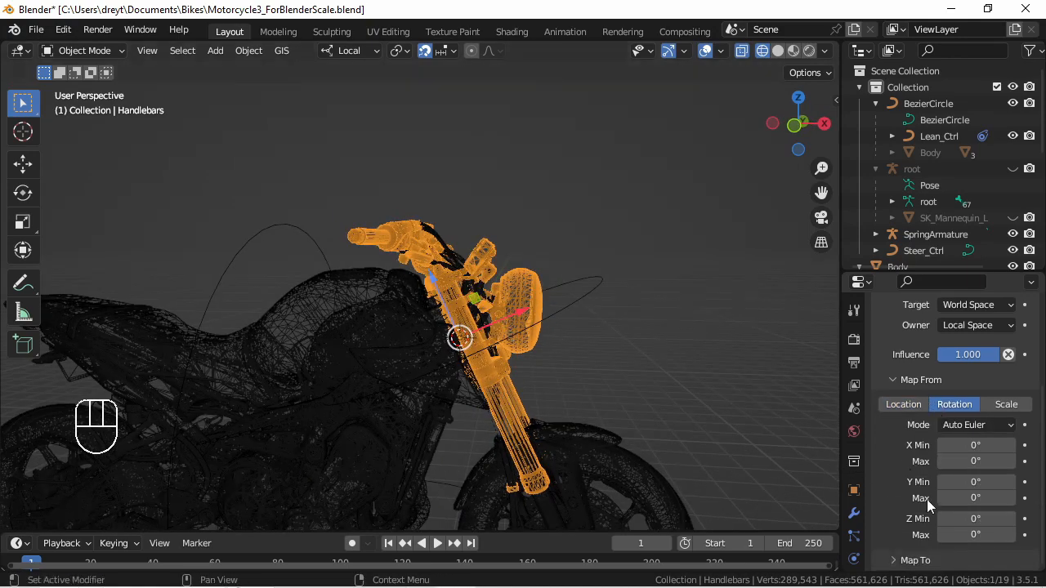
pyautogui.click(971, 535)
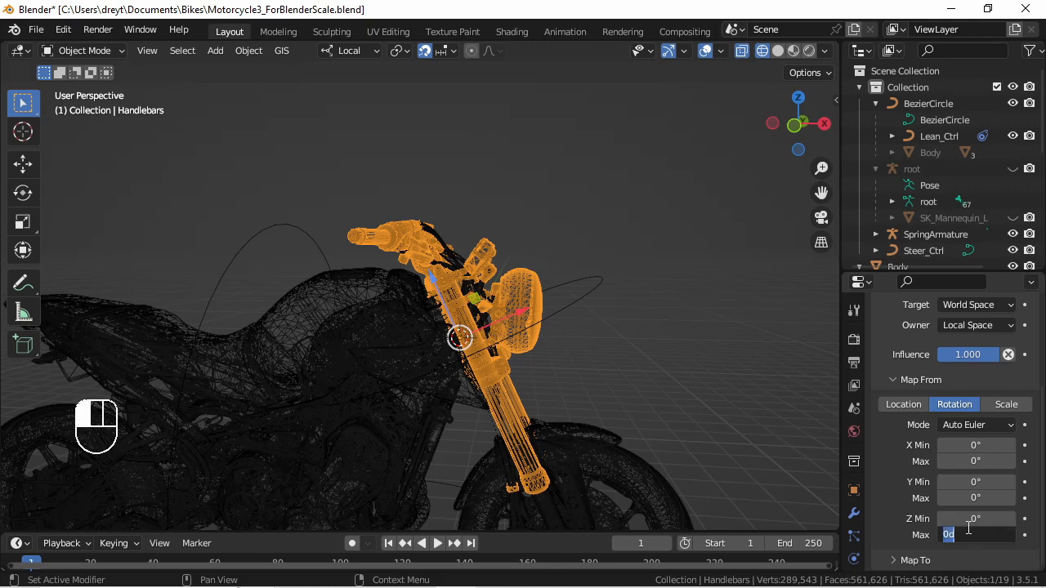
pyautogui.press('BackSpace')
pyautogui.write('-360')
pyautogui.press('Return')
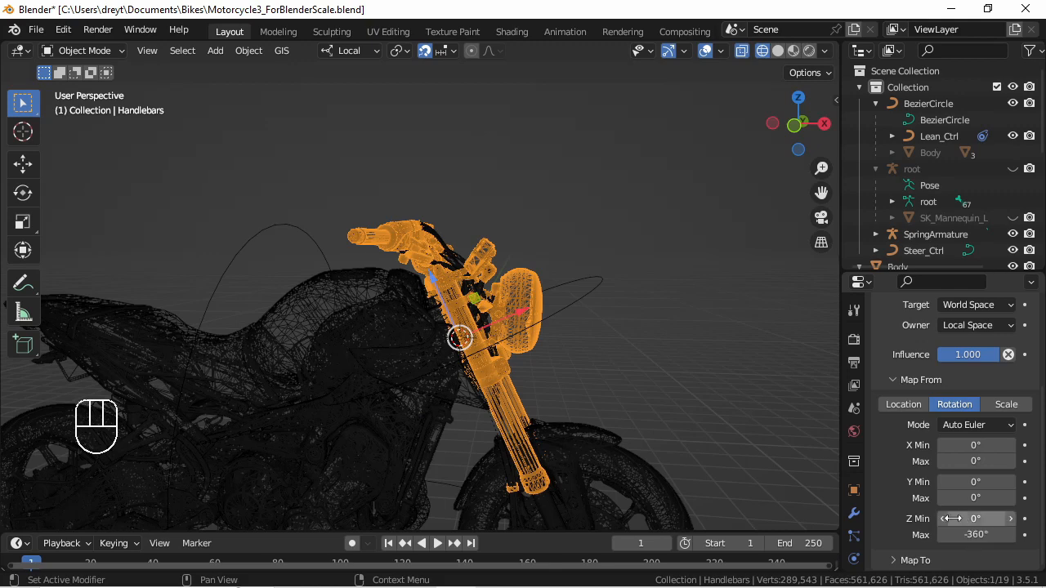
# Set the constraint's Map To type to Rotation with a Z Max of -360°.
pyautogui.click(896, 561)
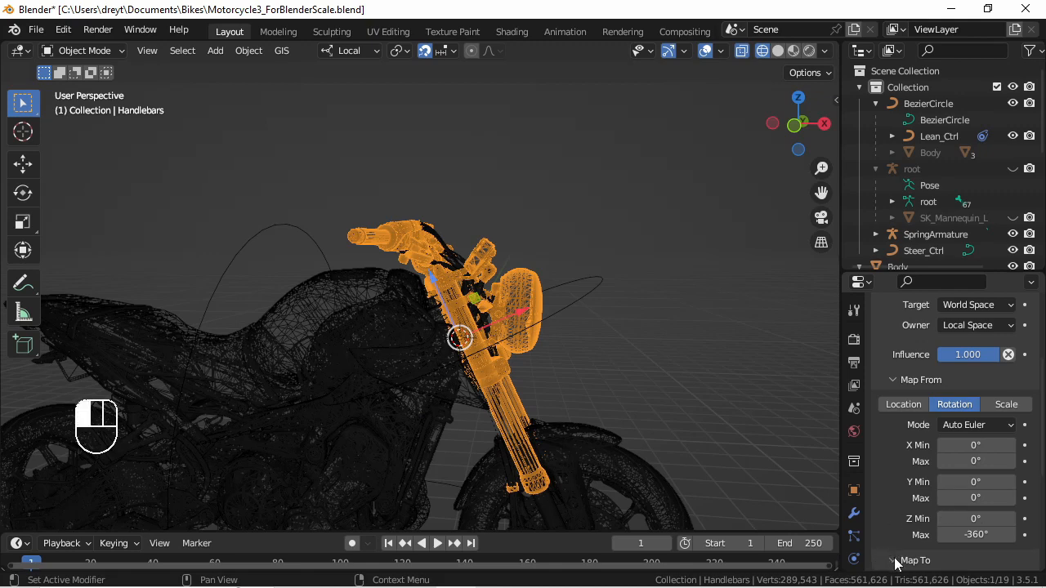
pyautogui.scroll(-4, 893, 500)
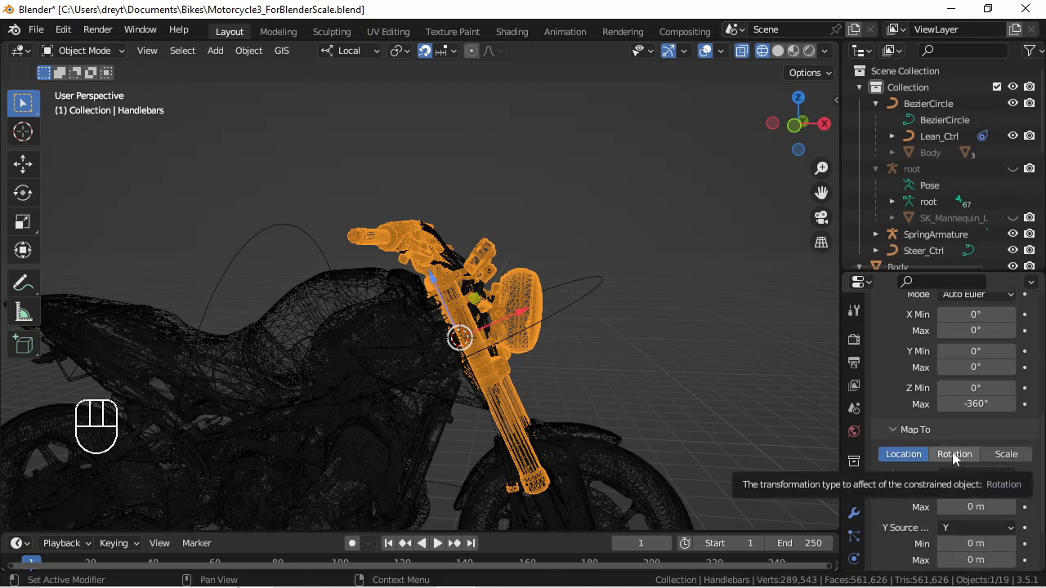
pyautogui.click(952, 452)
pyautogui.scroll(-3, 952, 452)
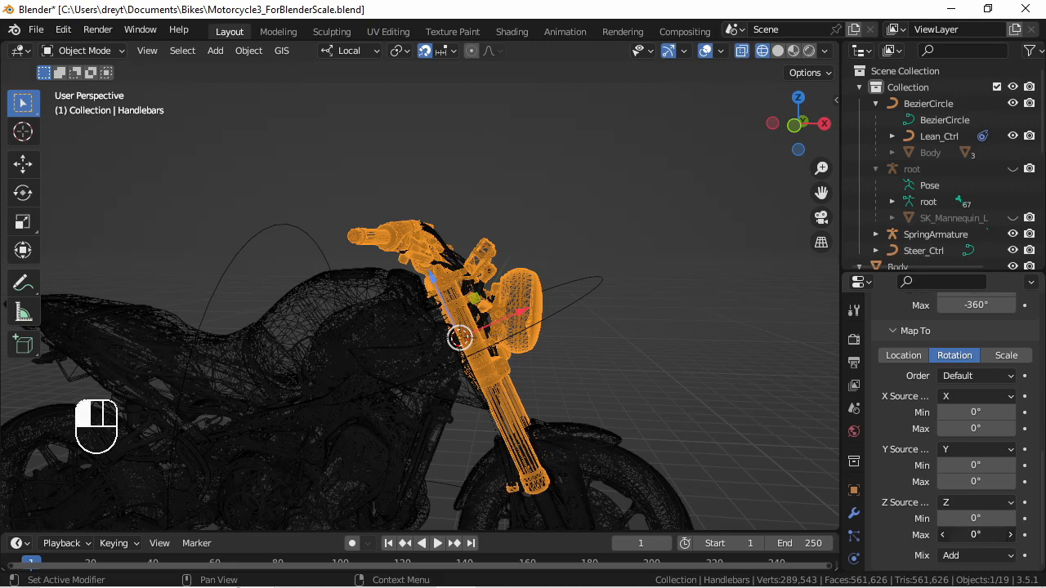
pyautogui.click(967, 535)
pyautogui.press('BackSpace')
pyautogui.click(949, 526)
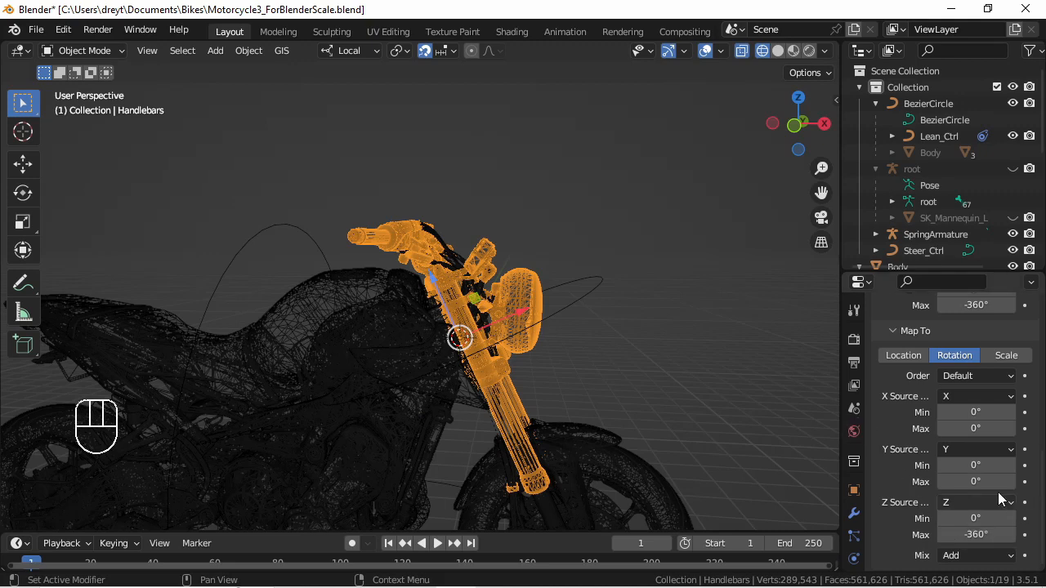
# Select the Steer_Ctrl circle and try rotating it freely in the view.
pyautogui.click(567, 288)
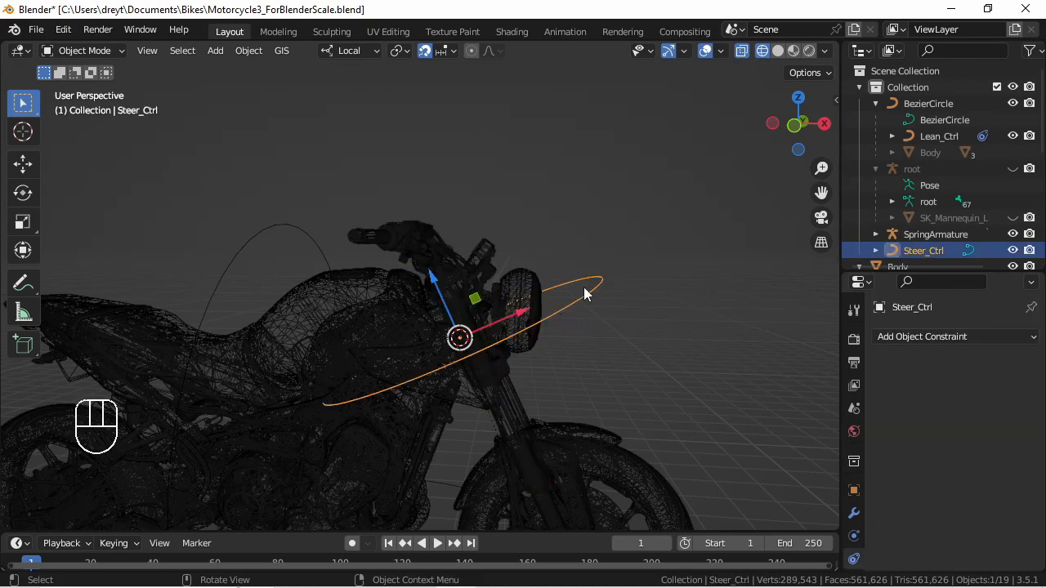
pyautogui.press('r')
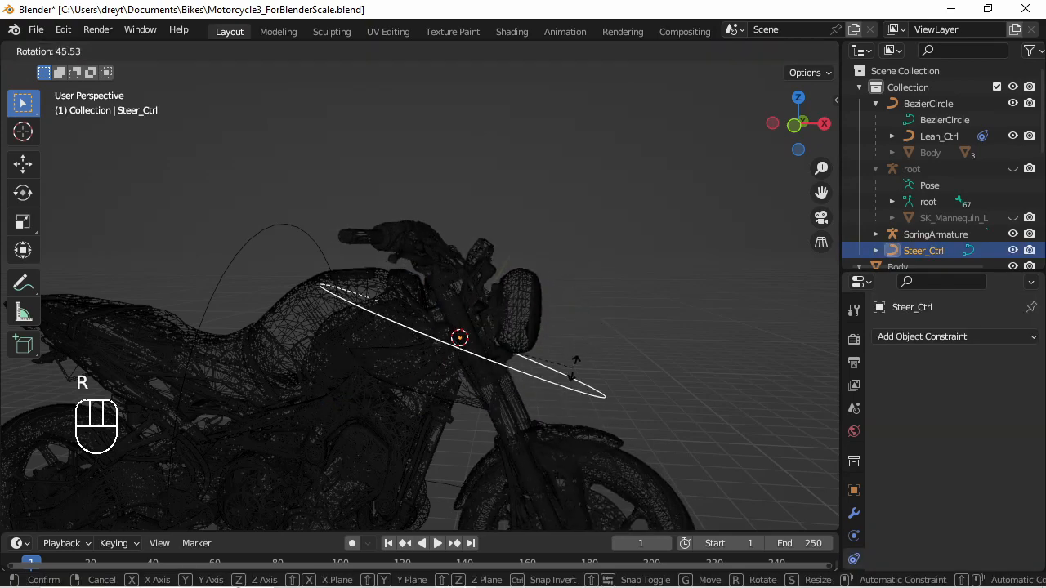
pyautogui.click(575, 402)
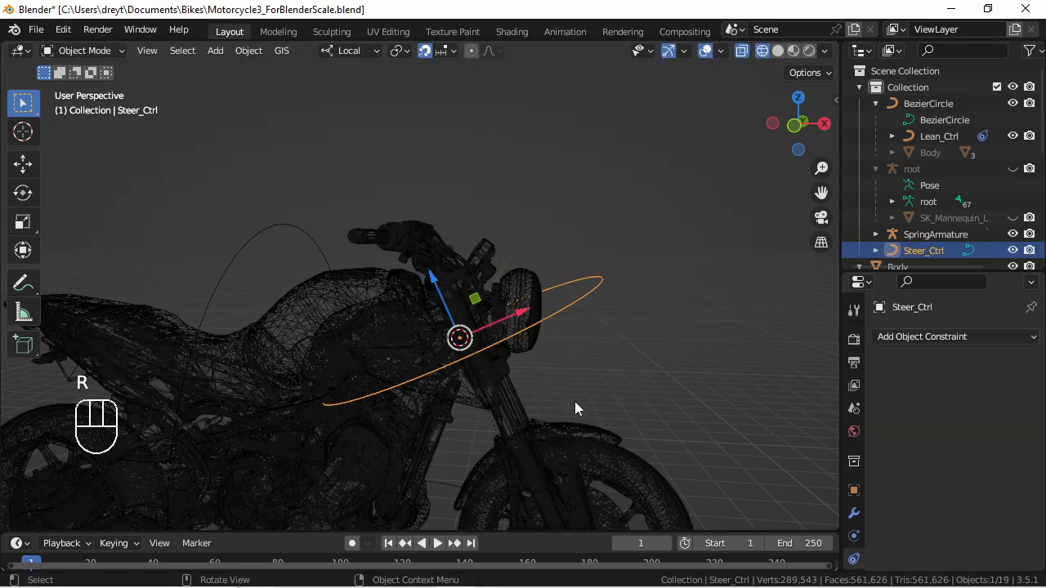
# Add a Limit Rotation constraint to Steer_Ctrl and enable its X and Y limits.
pyautogui.moveTo(621, 324); pyautogui.dragTo(580, 311, button='middle')
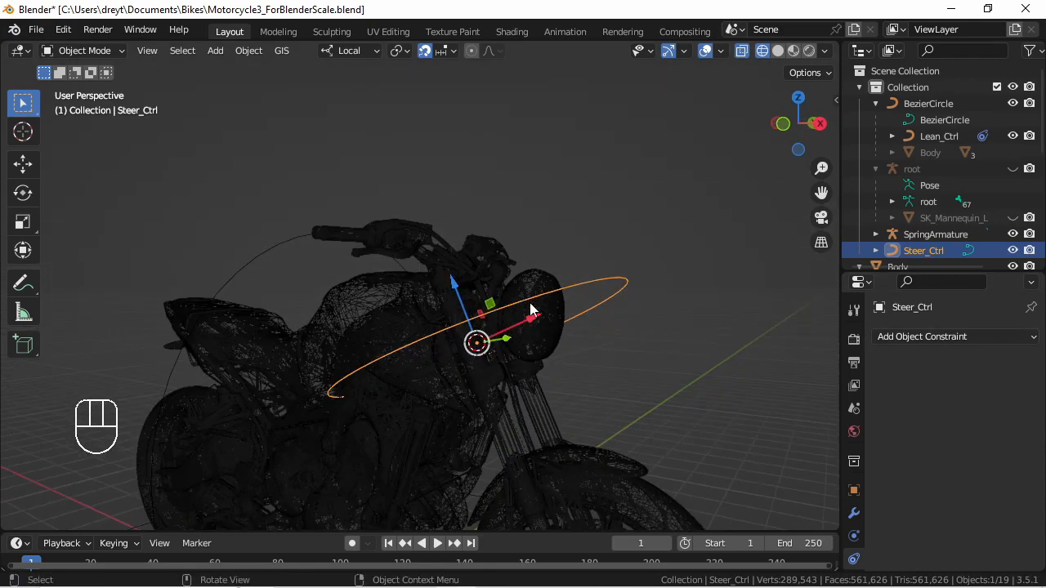
pyautogui.click(902, 338)
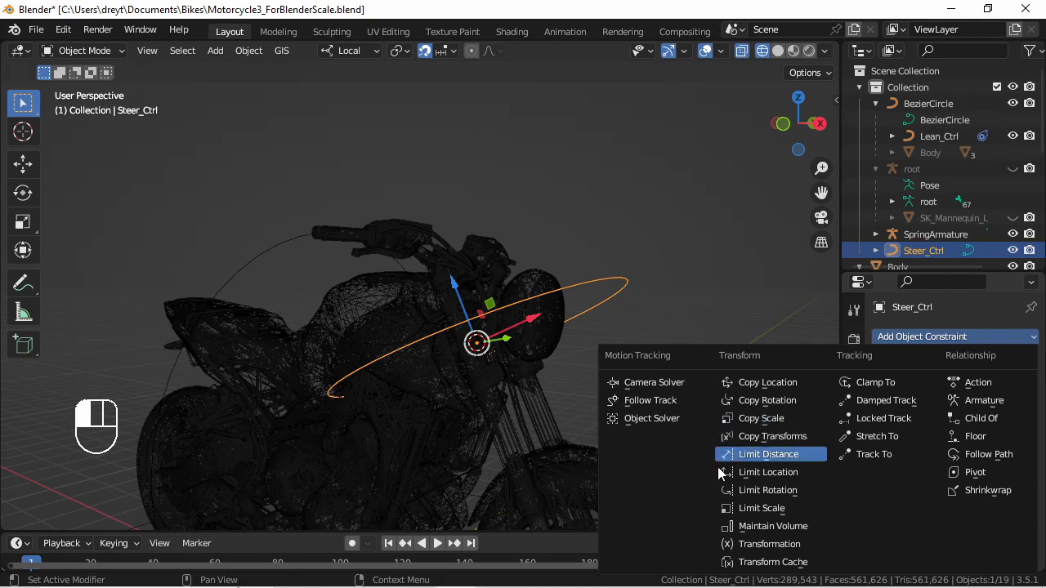
pyautogui.click(734, 490)
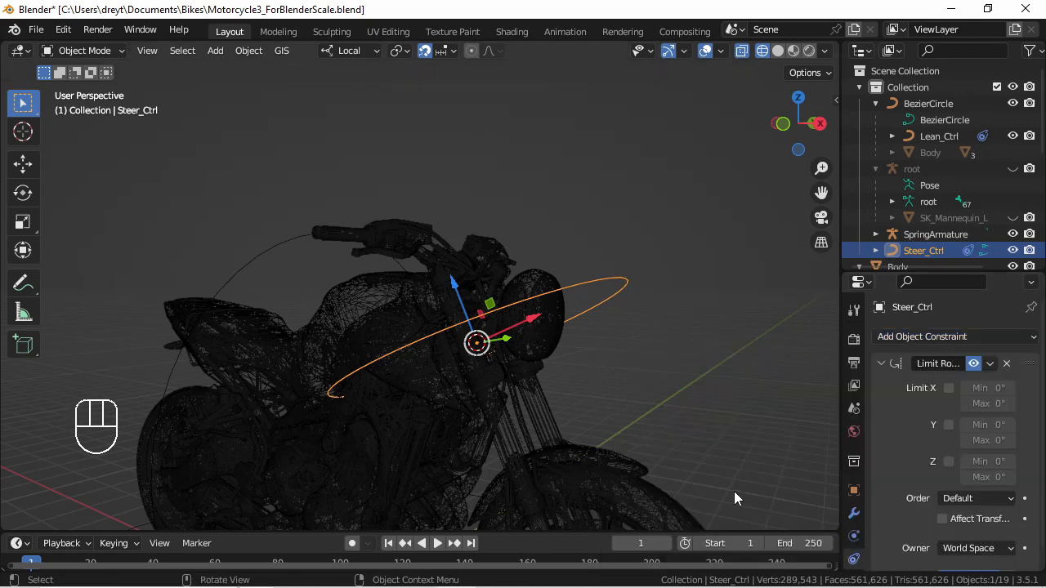
pyautogui.click(944, 387)
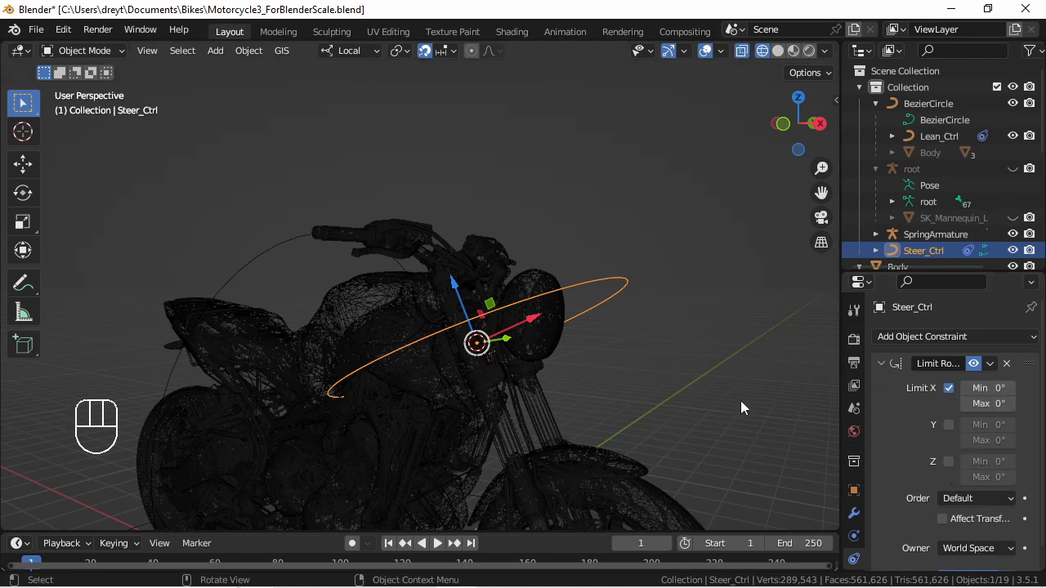
pyautogui.click(950, 425)
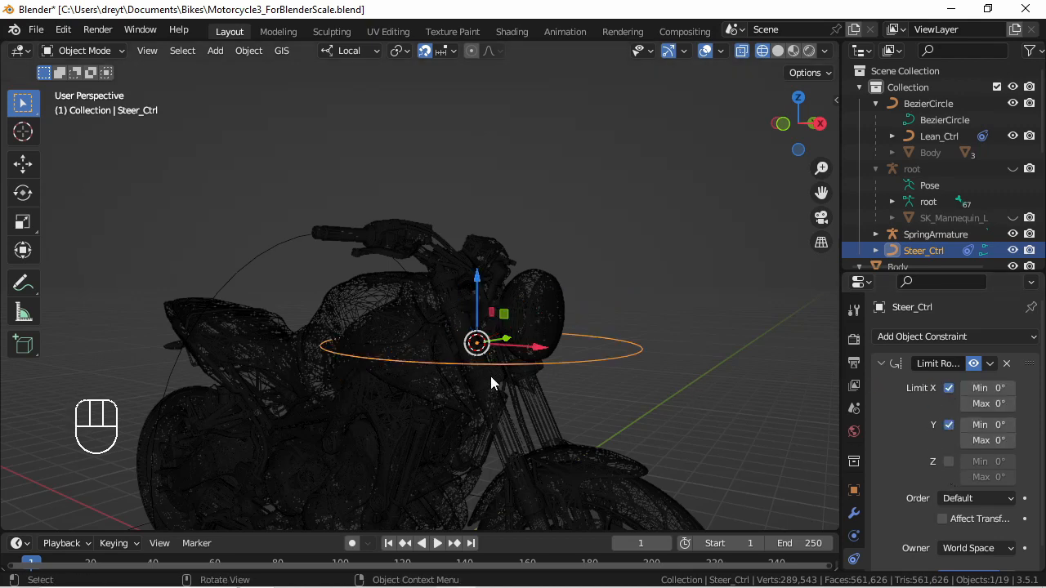
# Set both the minimum and maximum Y rotation limits of Steer_Ctrl to -24.7°.
pyautogui.click(1002, 425)
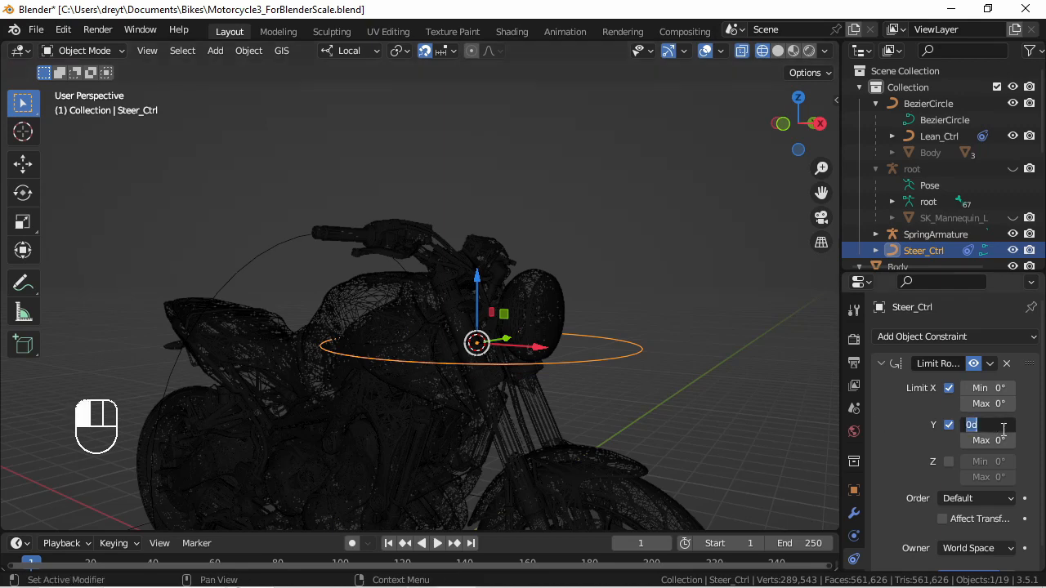
pyautogui.press('BackSpace')
pyautogui.write('-24.67')
pyautogui.press('Return')
pyautogui.click(981, 441)
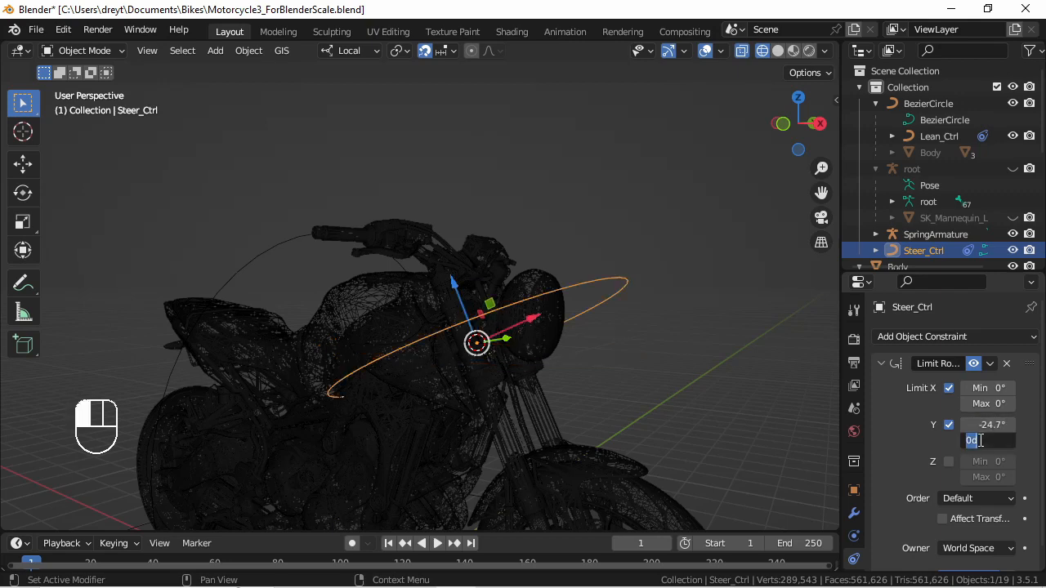
pyautogui.press('BackSpace')
pyautogui.write('-24.7')
pyautogui.press('Return')
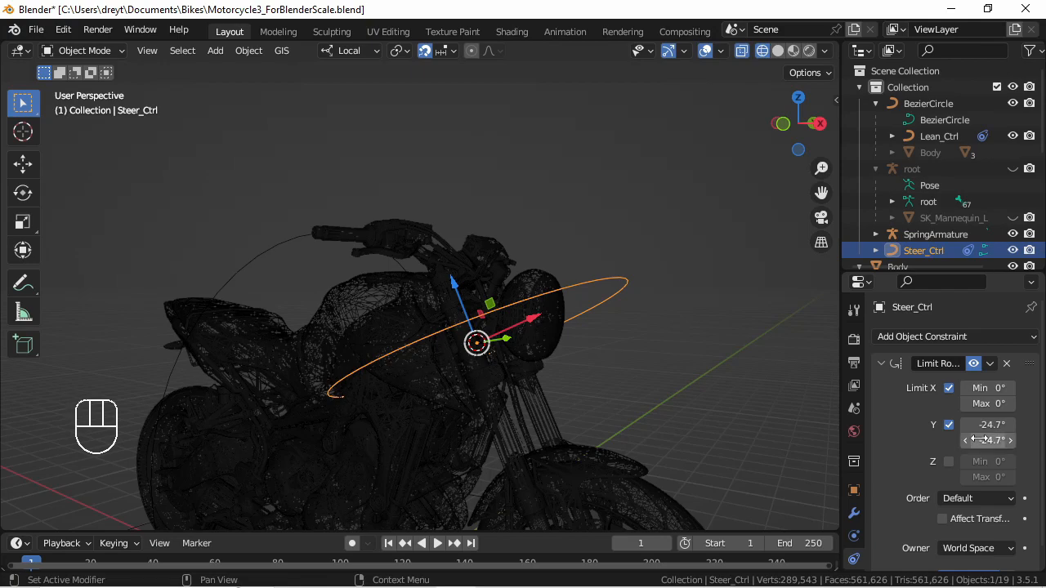
# Test the rotation limits by rotating Steer_Ctrl freely and about its local Y axis.
pyautogui.moveTo(517, 323); pyautogui.dragTo(611, 296, button='middle')
pyautogui.press('r')
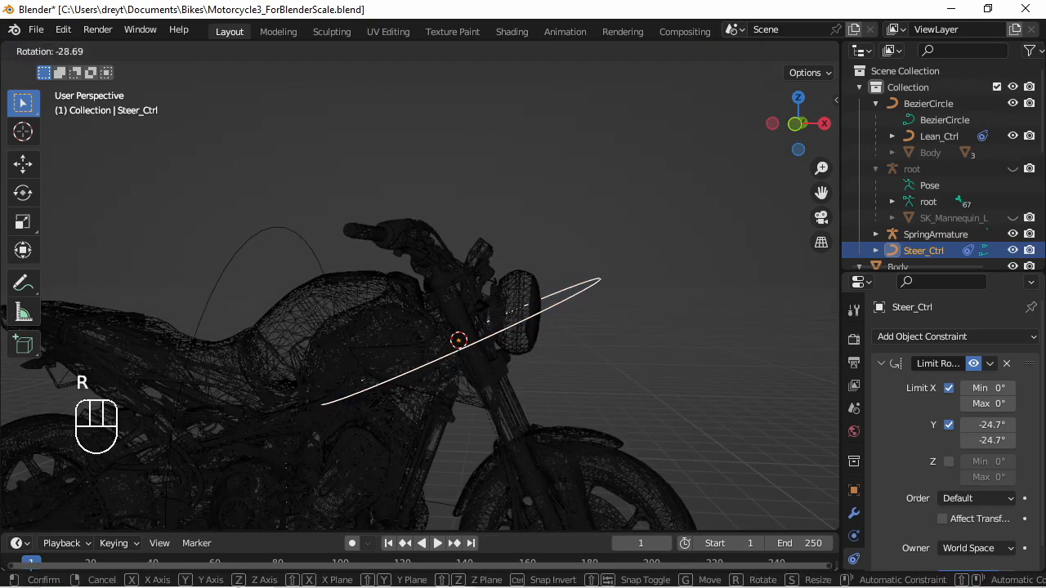
pyautogui.click(547, 294)
pyautogui.press('r')
pyautogui.press('y')
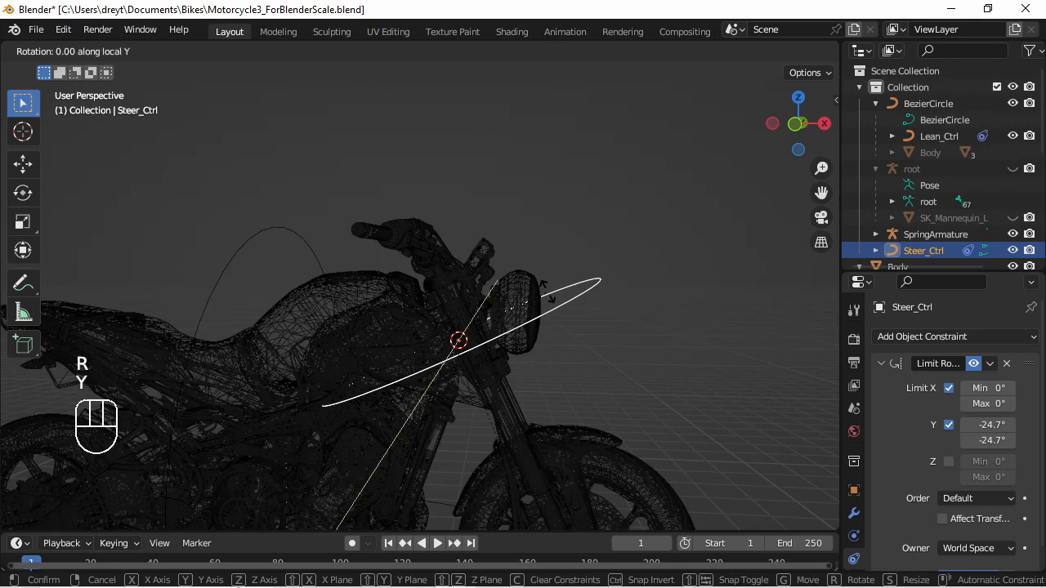
pyautogui.click(590, 332)
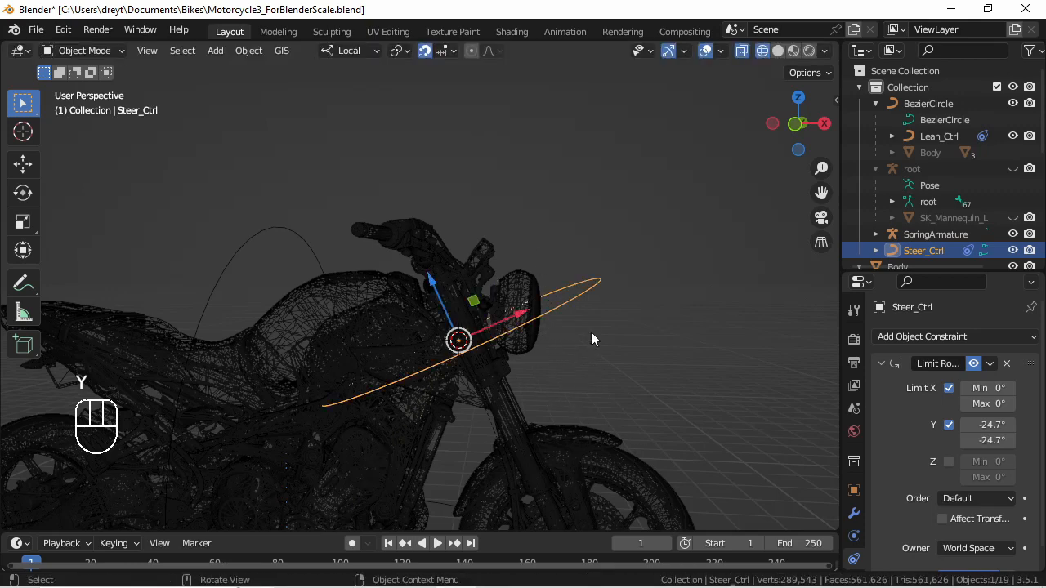
# Test rotating Steer_Ctrl about its local X axis and about its local Z axis.
pyautogui.press('r')
pyautogui.press('x')
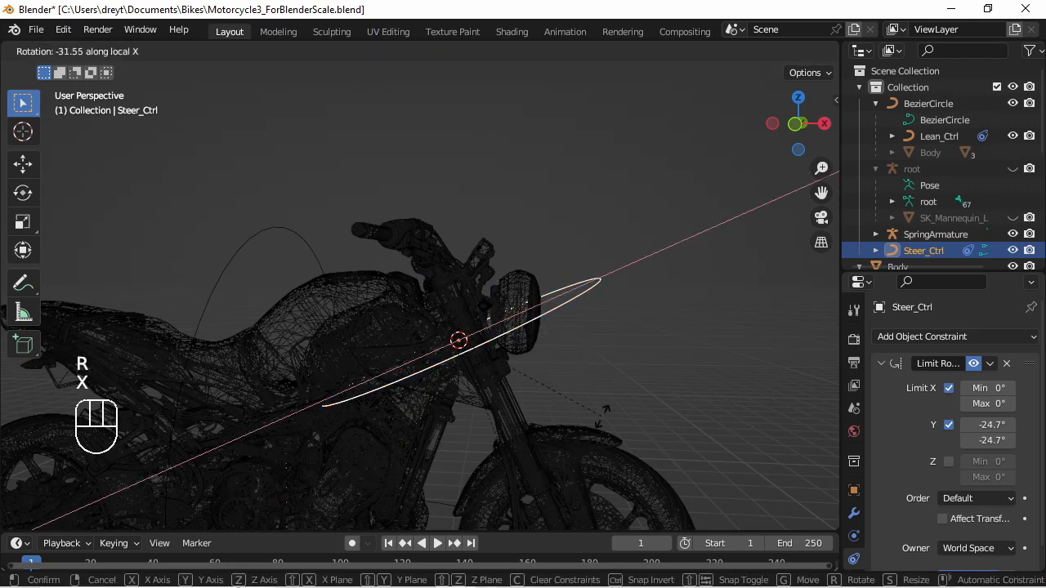
pyautogui.click(565, 265)
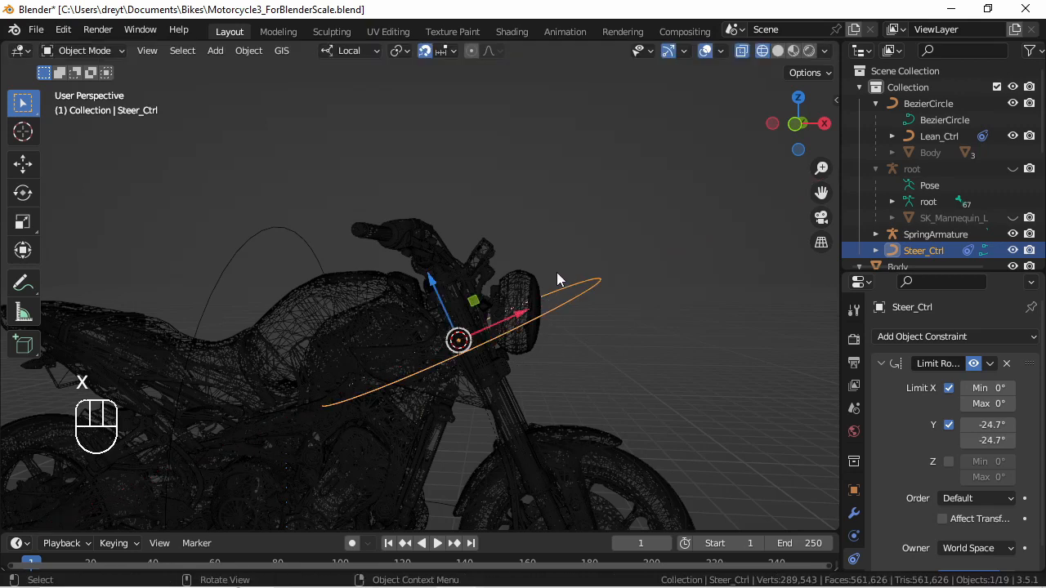
pyautogui.press('r')
pyautogui.press('x')
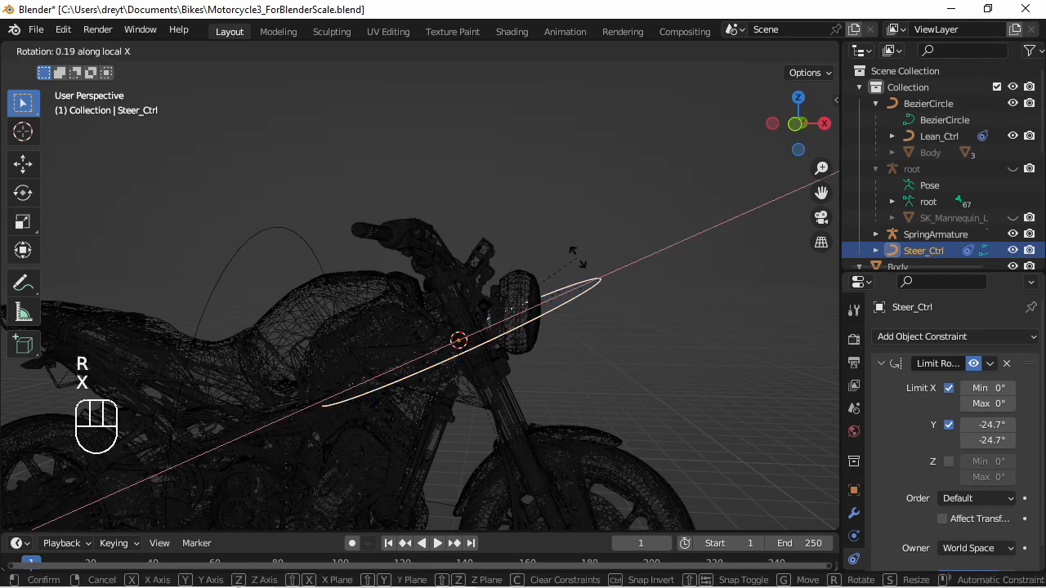
pyautogui.click(577, 264)
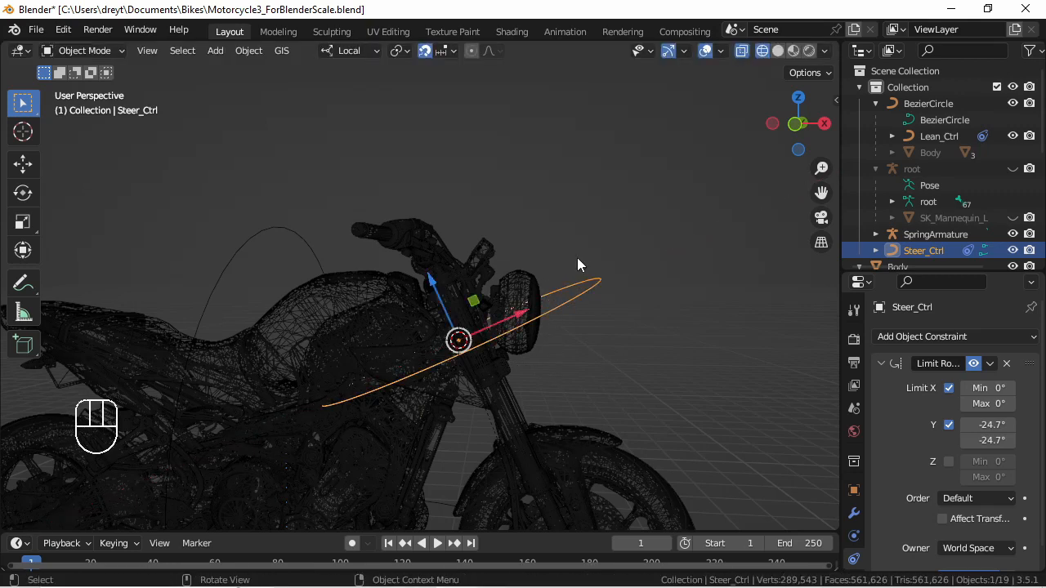
pyautogui.press('r')
pyautogui.press('z')
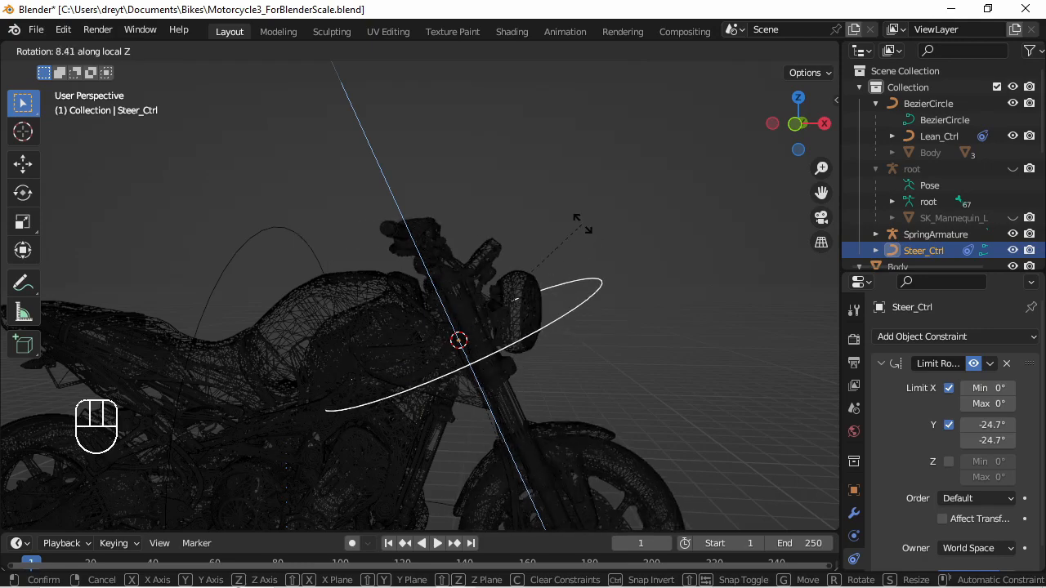
pyautogui.rightClick(561, 232)
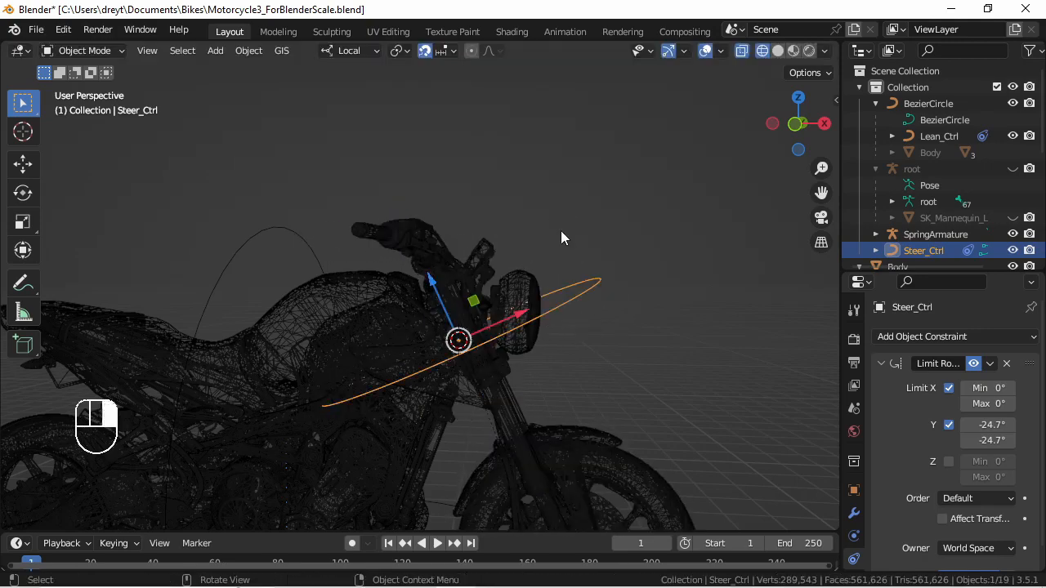
# Switch the viewport to Solid shading and try rotating Steer_Ctrl freely to check the handlebar movement.
pyautogui.moveTo(566, 310); pyautogui.dragTo(487, 325, button='middle')
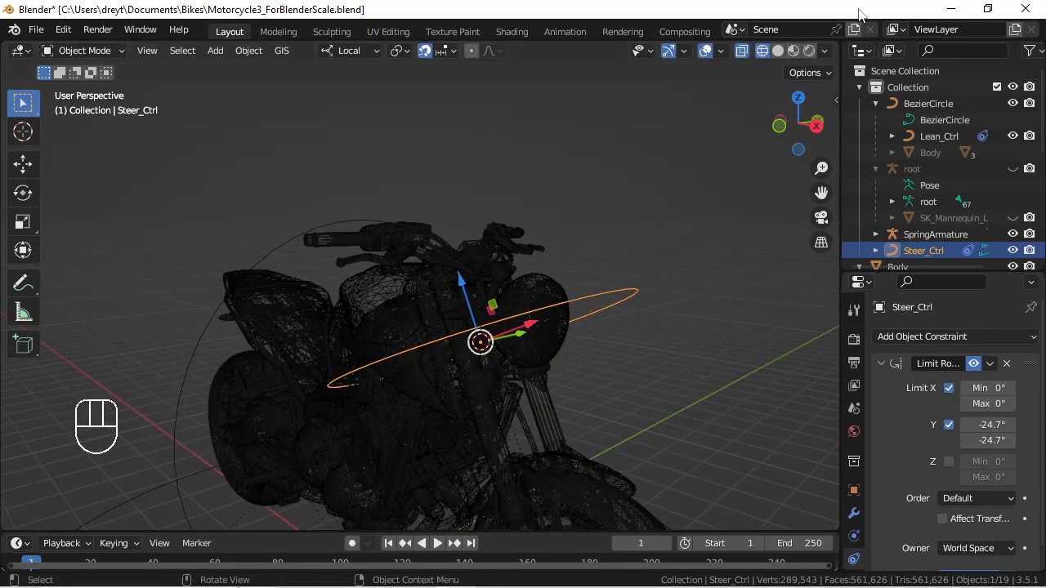
pyautogui.click(778, 49)
pyautogui.moveTo(500, 254)
pyautogui.mouseDown(button='middle')
pyautogui.moveTo(504, 224)
pyautogui.moveTo(484, 255)
pyautogui.mouseUp(button='middle')
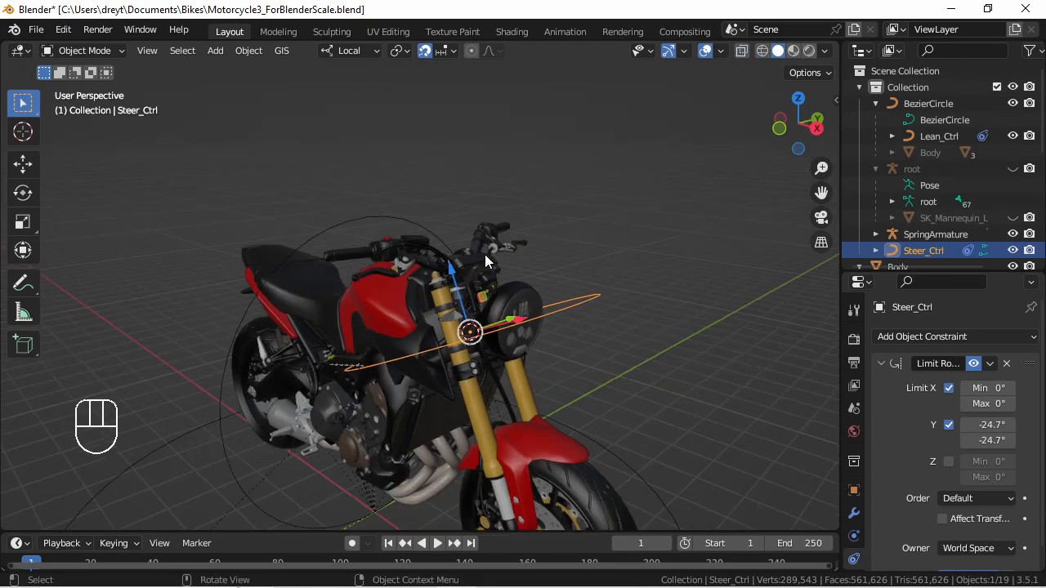
pyautogui.press('r')
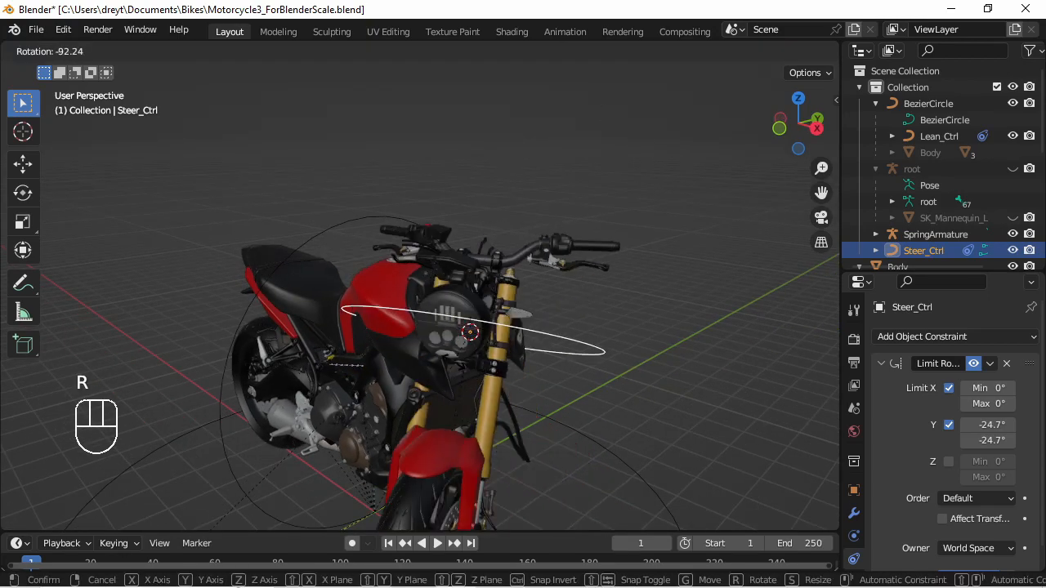
pyautogui.rightClick(471, 286)
pyautogui.moveTo(472, 286); pyautogui.dragTo(501, 257, button='middle')
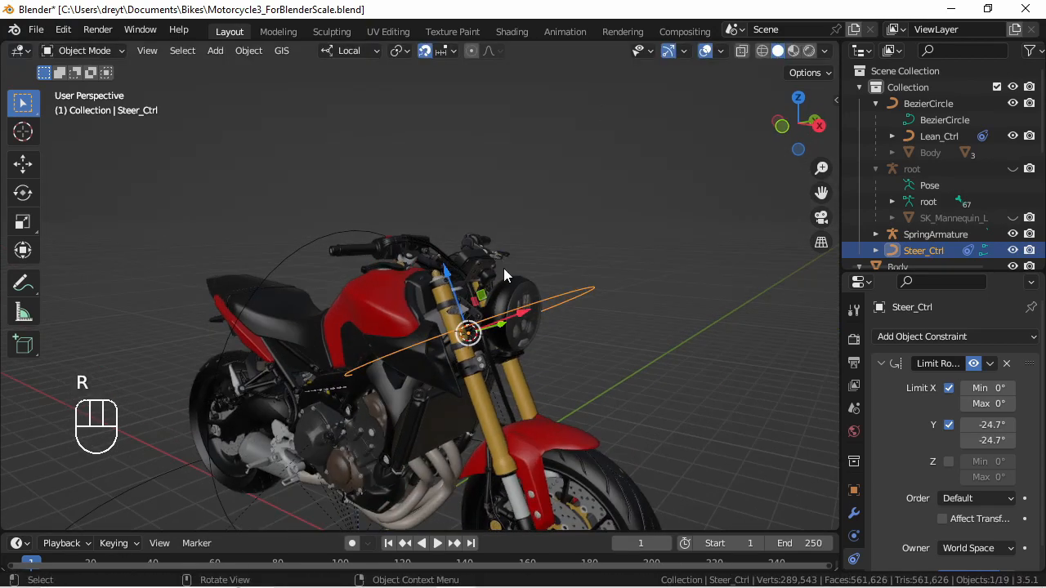
# Rotate Steer_Ctrl about its local Z axis to check the steering on the shaded motorcycle.
pyautogui.press('r')
pyautogui.press('z')
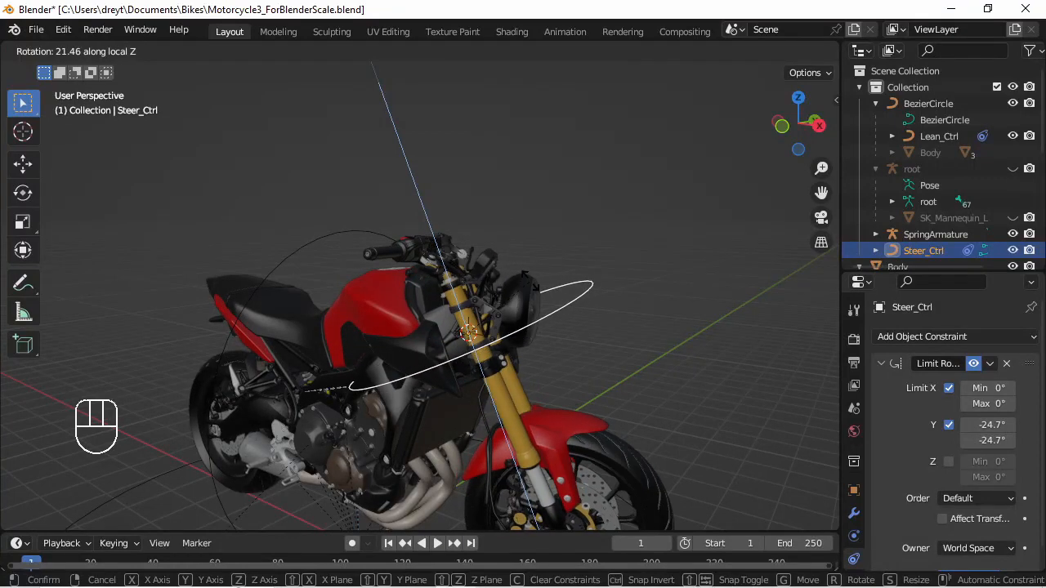
pyautogui.click(533, 296)
pyautogui.moveTo(533, 295); pyautogui.dragTo(486, 326, button='middle')
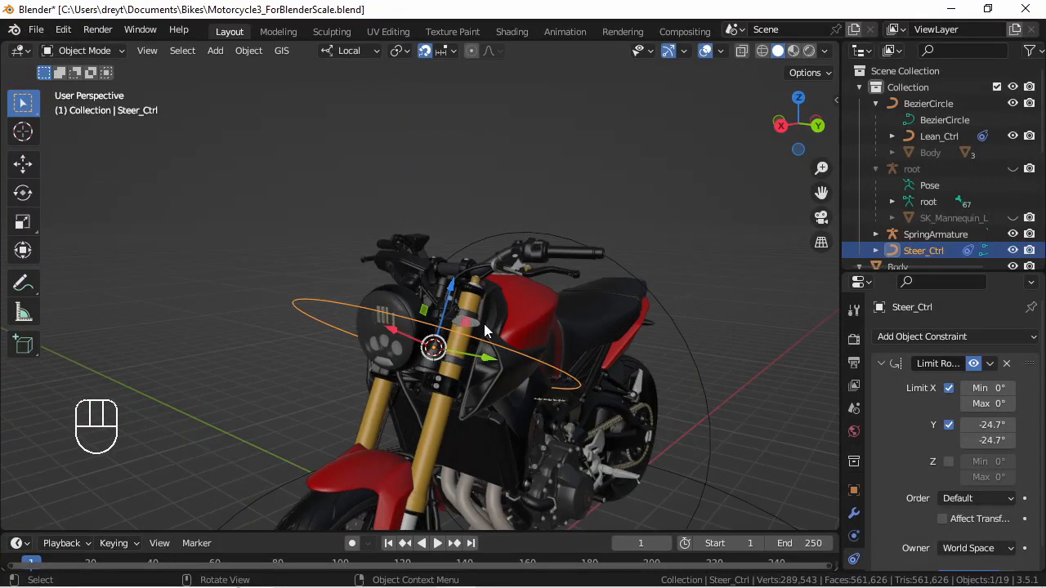
pyautogui.moveTo(538, 357); pyautogui.dragTo(462, 266, button='middle')
pyautogui.scroll(-5, 394, 270)
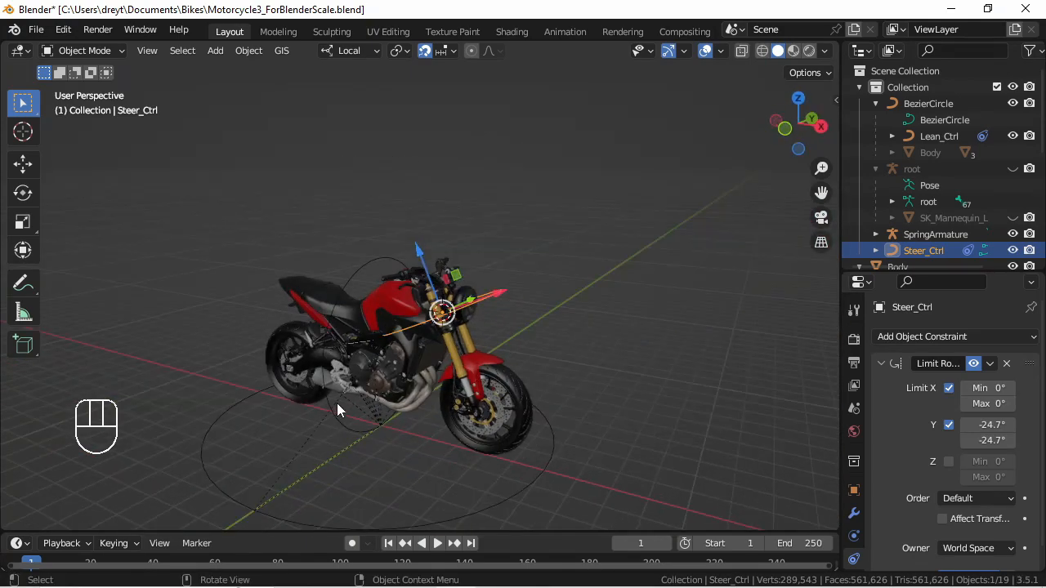
# Add a Transformation constraint to Body targeting BezierCircle.001, with Extrapolate enabled and the owner set to Local Space.
pyautogui.press('super')
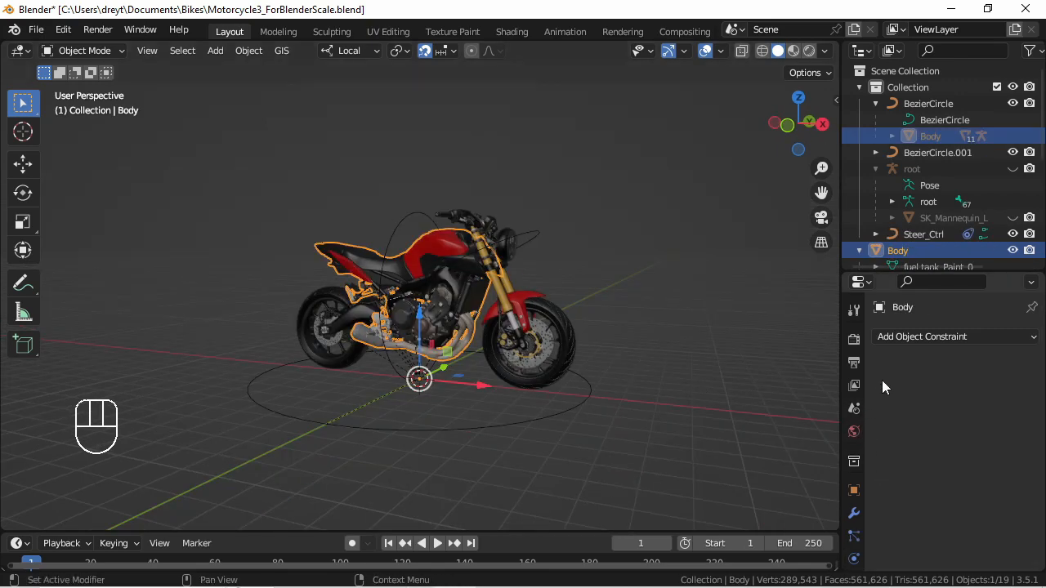
pyautogui.click(893, 339)
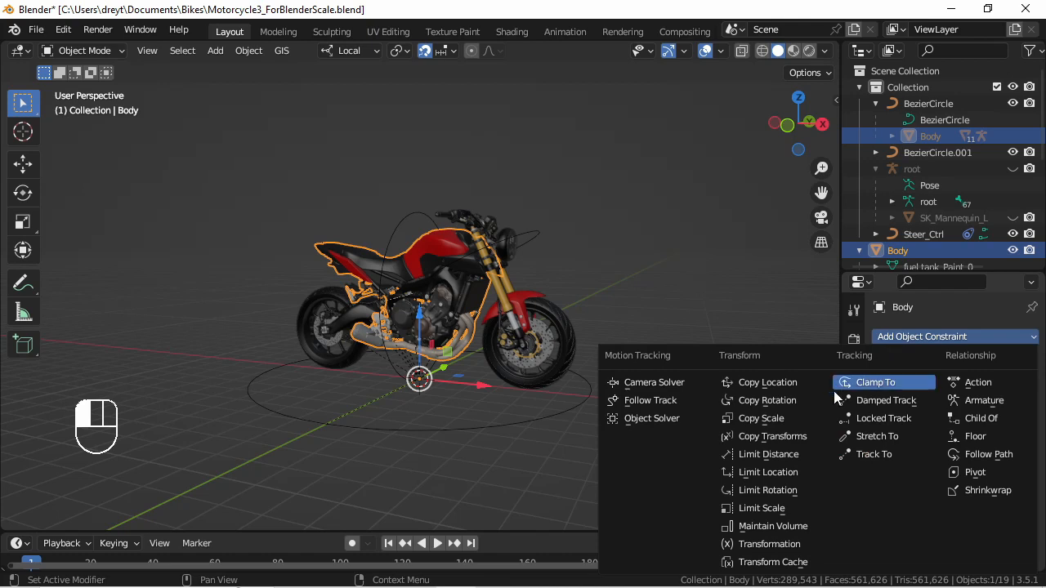
pyautogui.click(772, 544)
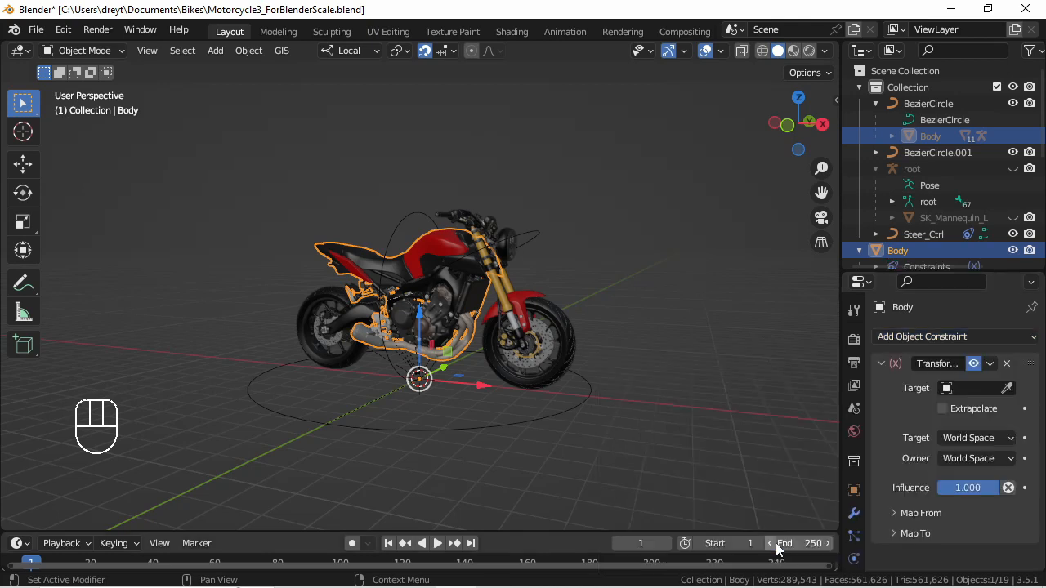
pyautogui.click(977, 389)
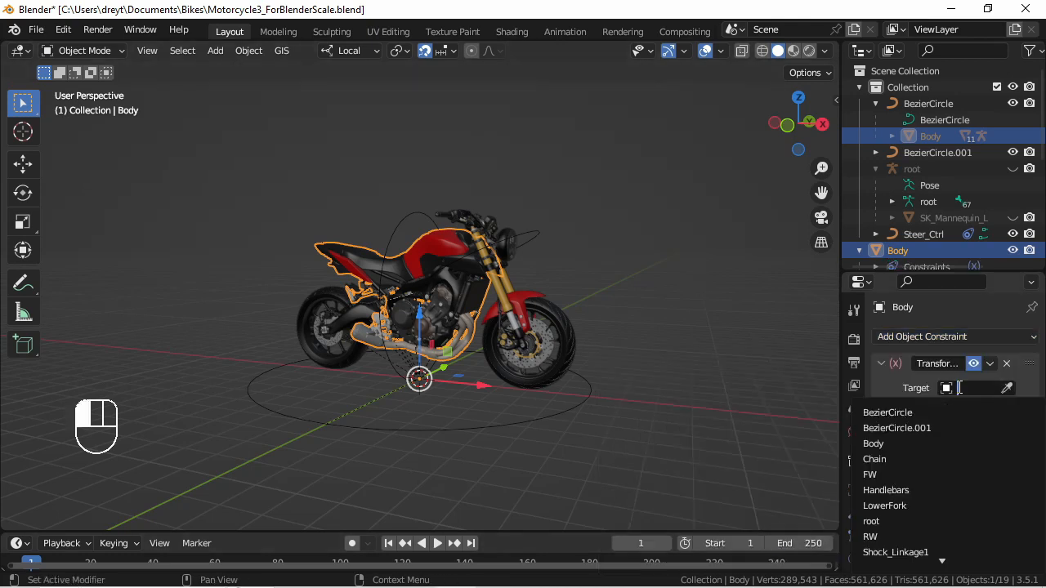
pyautogui.click(897, 429)
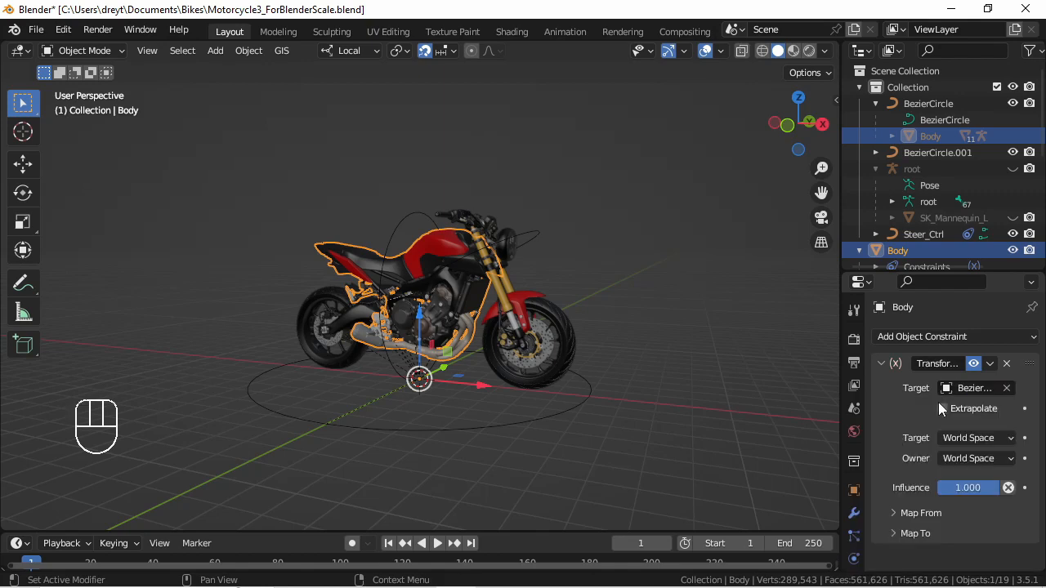
pyautogui.click(942, 408)
pyautogui.moveTo(948, 458); pyautogui.dragTo(944, 513)
# Set both Map From and Map To of Body's Transformation constraint to Rotation.
pyautogui.click(894, 513)
pyautogui.scroll(-2, 899, 507)
pyautogui.click(951, 472)
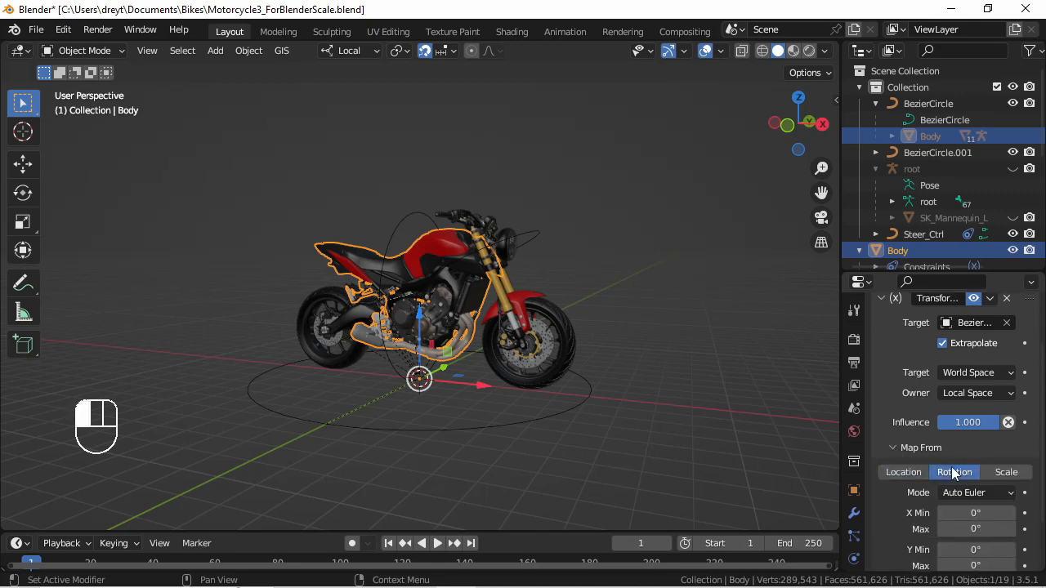
pyautogui.scroll(-2, 936, 499)
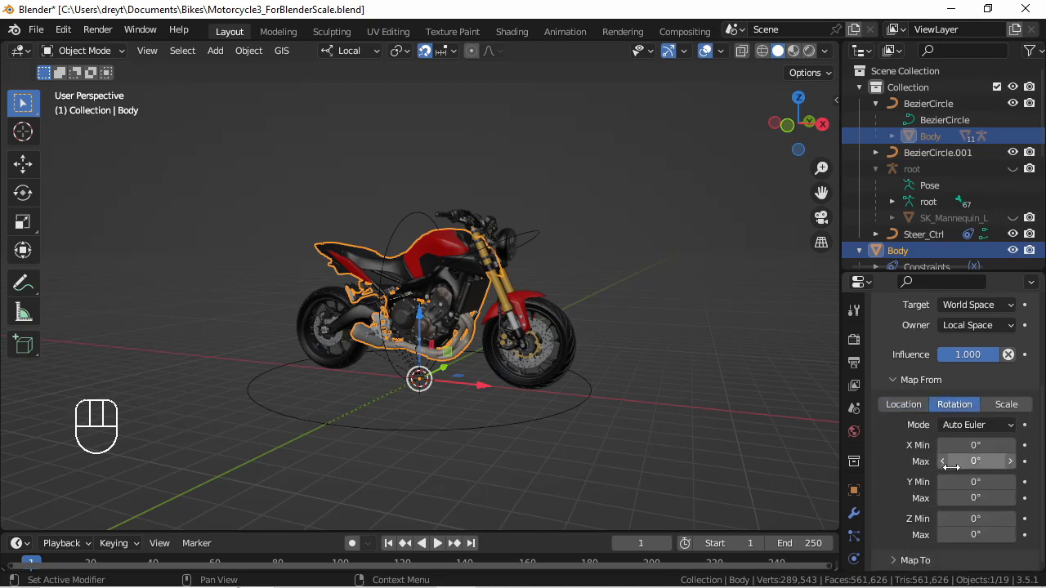
pyautogui.click(914, 561)
pyautogui.scroll(-3, 922, 561)
pyautogui.click(955, 489)
pyautogui.scroll(3, 956, 465)
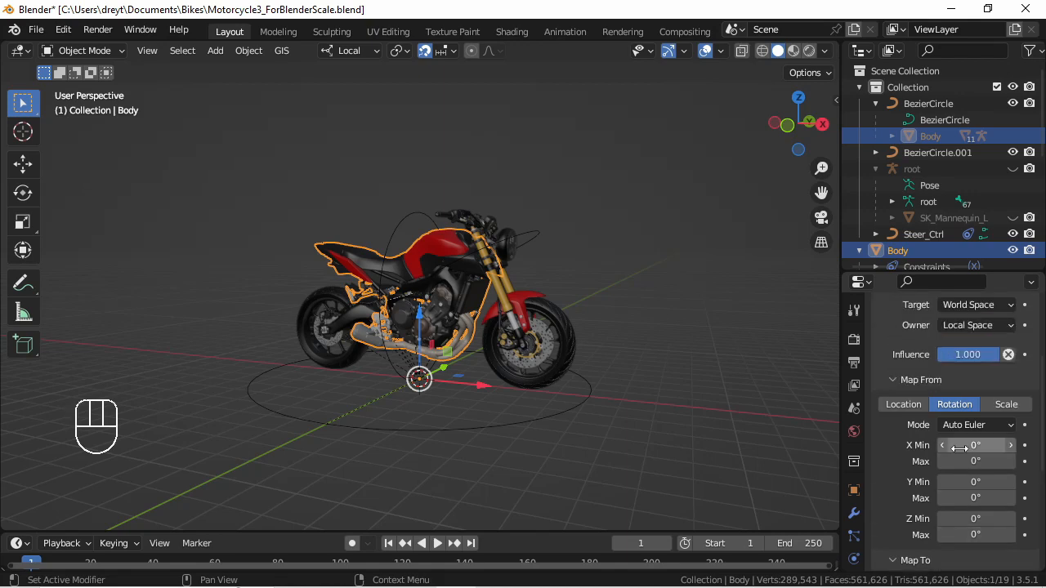
# Set the Map From rotation range on Z to Min 21° and Max -21°.
pyautogui.click(969, 520)
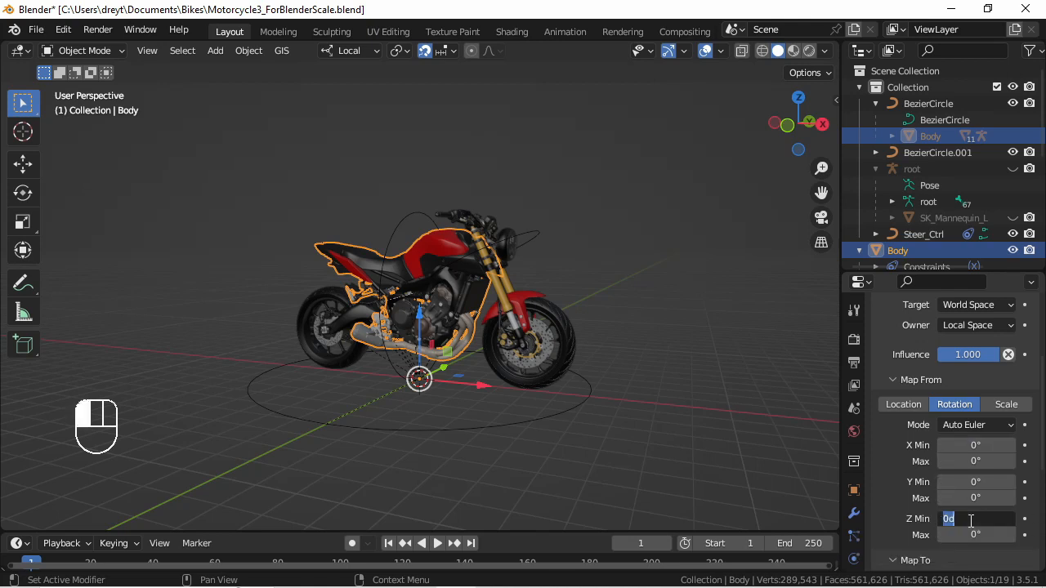
pyautogui.write('21')
pyautogui.press('Tab')
pyautogui.press('BackSpace')
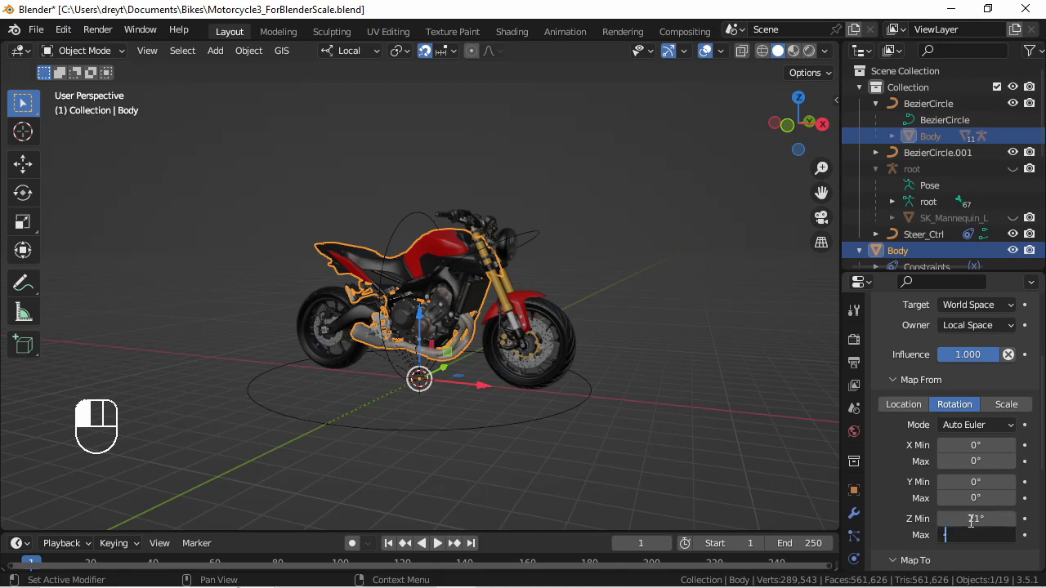
pyautogui.write('-21')
pyautogui.press('Return')
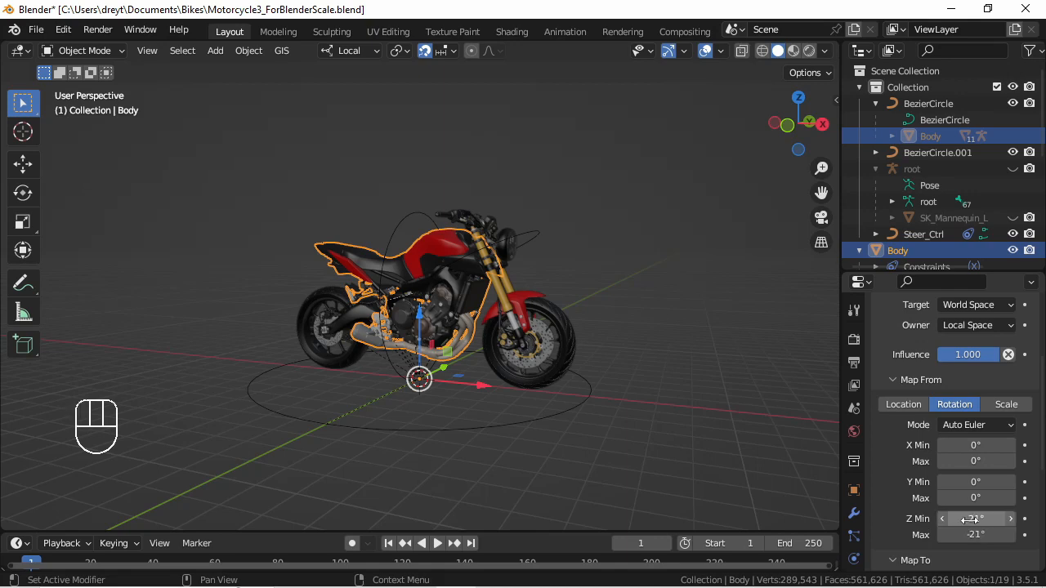
# Set the Map To rotation range for the Z source to Min 26° and Max -26°.
pyautogui.scroll(-7, 969, 520)
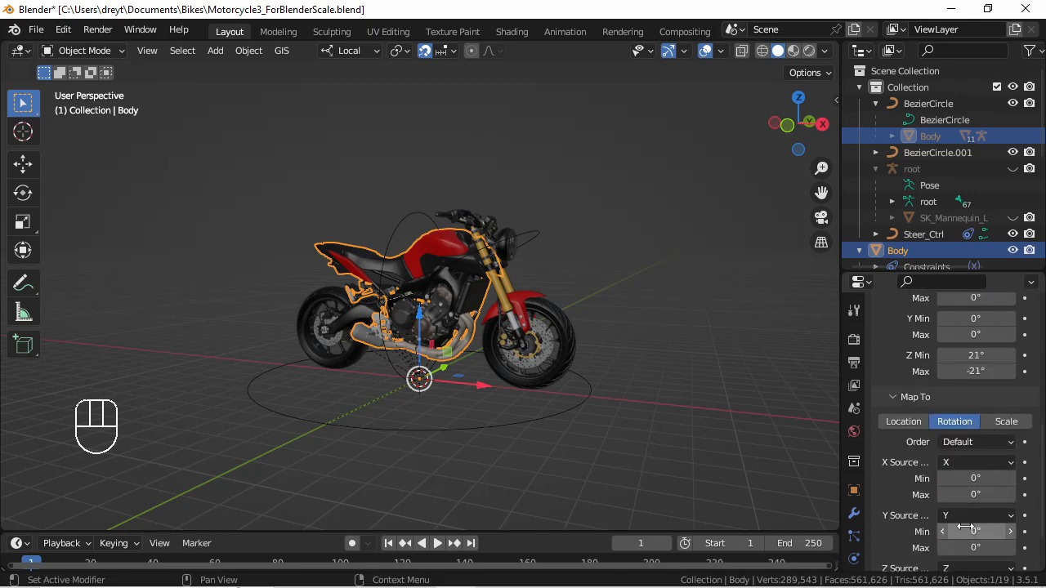
pyautogui.click(968, 519)
pyautogui.write('26')
pyautogui.press('Tab')
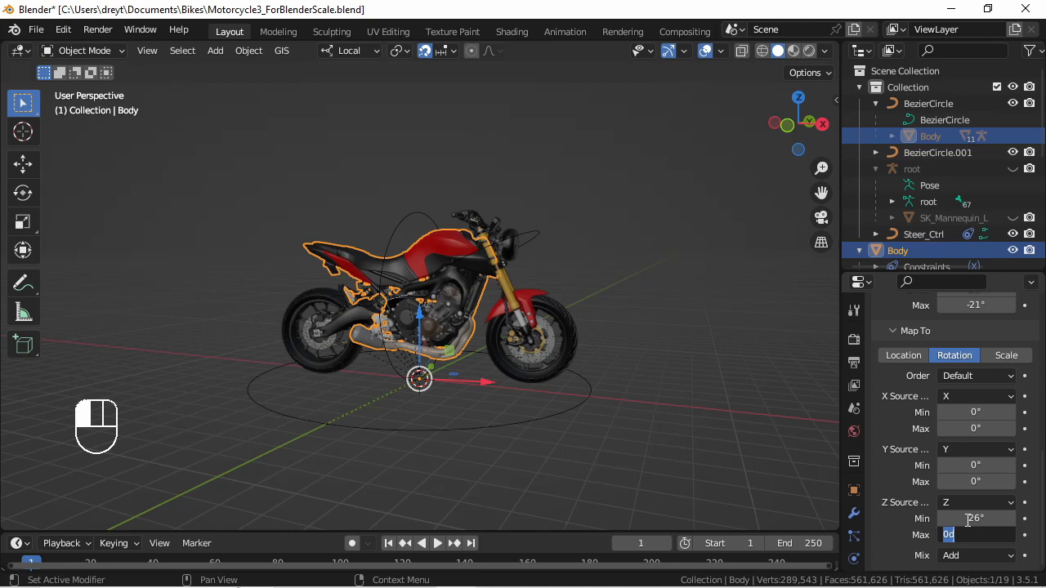
pyautogui.write('-26')
pyautogui.press('Return')
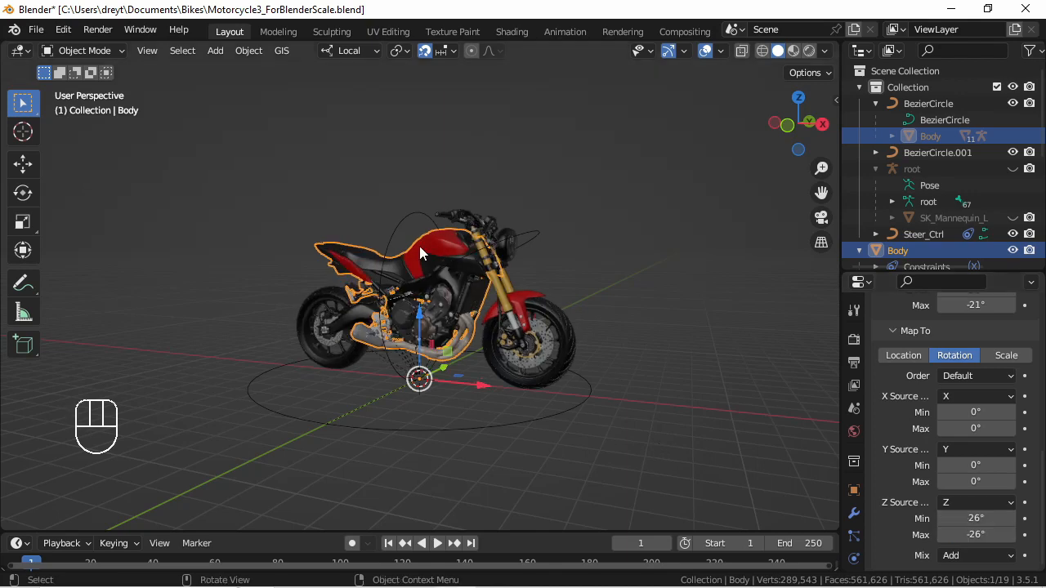
# Test rotating BezierCircle.001 about its local Z axis to check how the motorcycle turns, and cancel the rotation.
pyautogui.click(407, 234)
pyautogui.press('r')
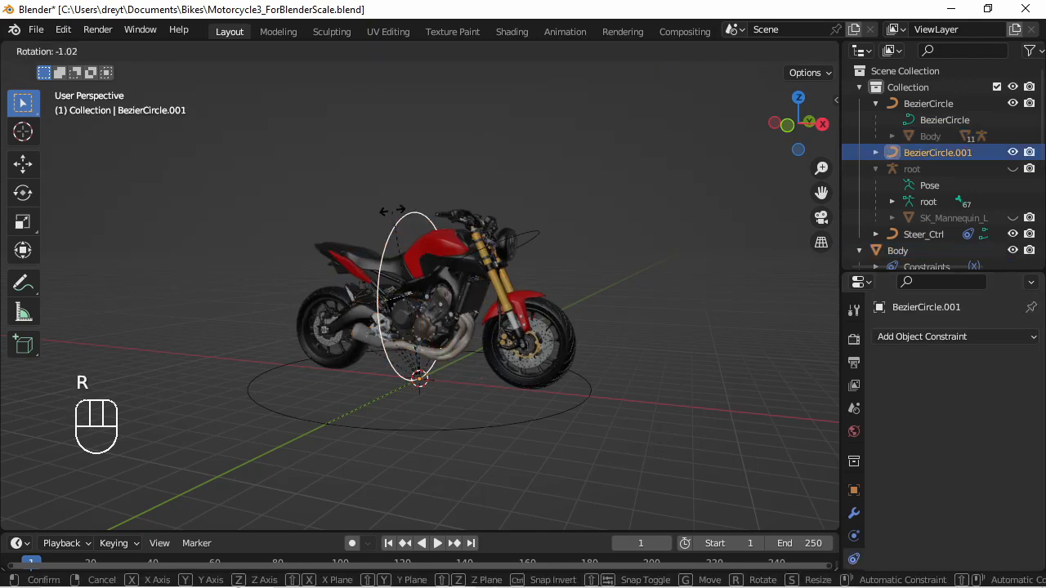
pyautogui.press('z')
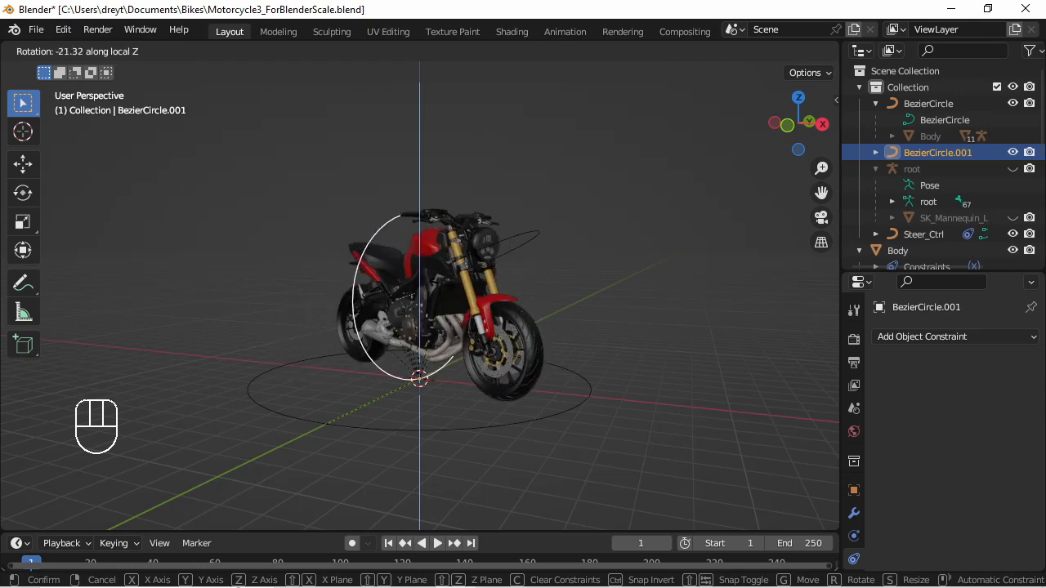
pyautogui.rightClick(422, 263)
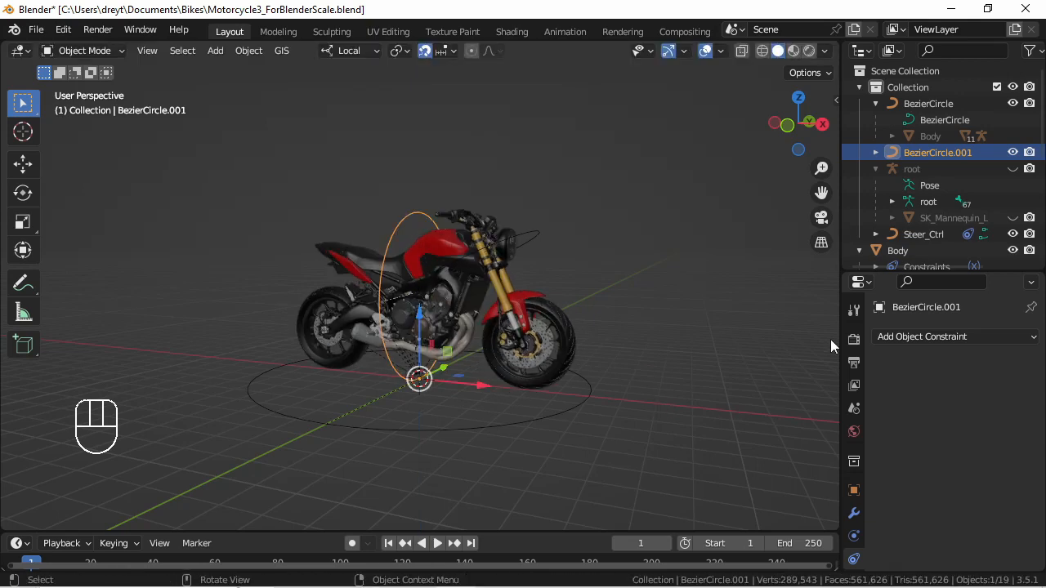
# Add a second Transformation constraint to Body targeting BezierCircle.001, with Extrapolate enabled and the owner set to Local Space.
pyautogui.click(467, 279)
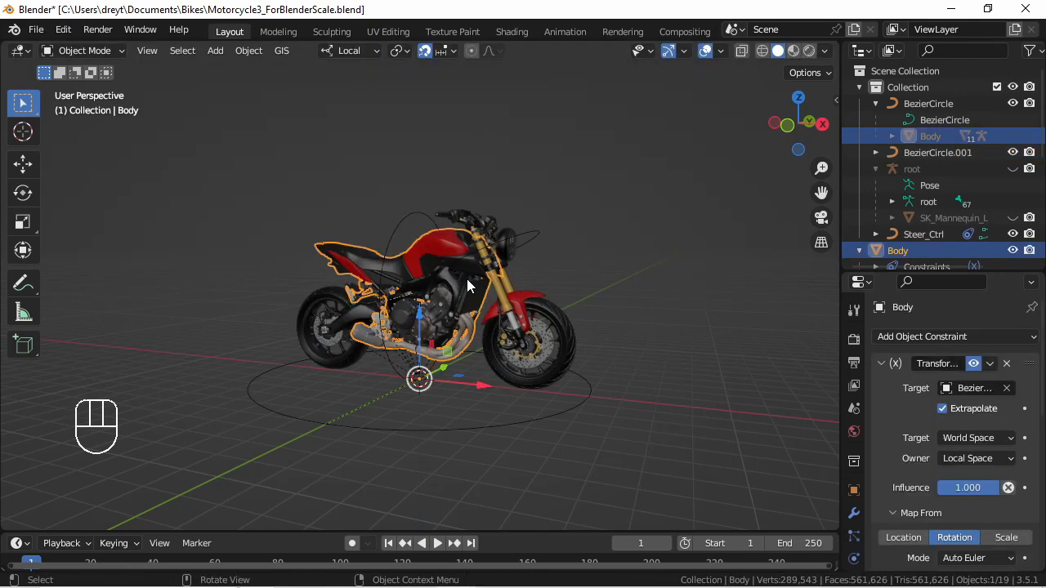
pyautogui.click(973, 339)
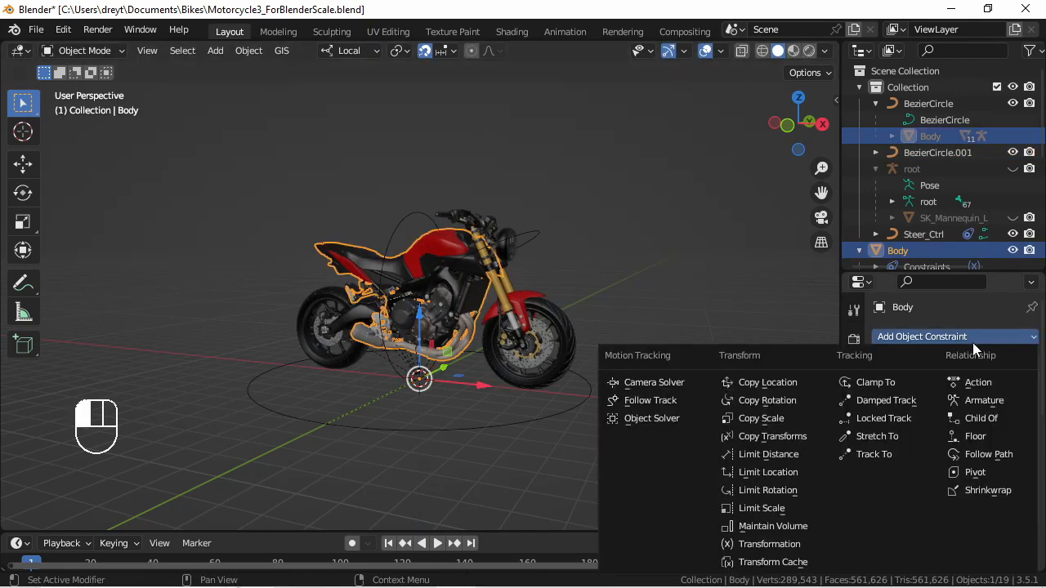
pyautogui.click(801, 544)
pyautogui.click(881, 362)
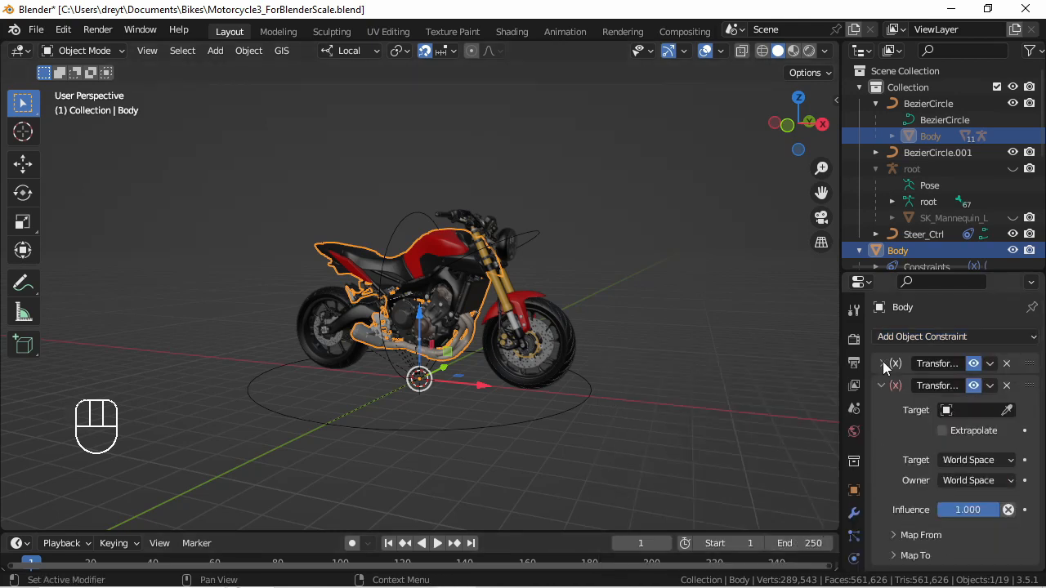
pyautogui.click(974, 411)
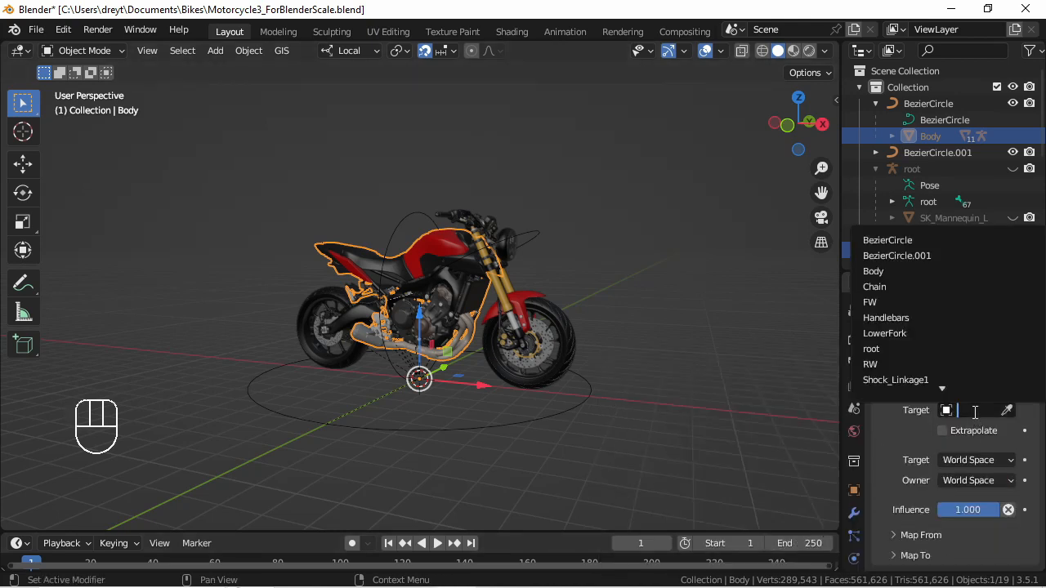
pyautogui.click(914, 256)
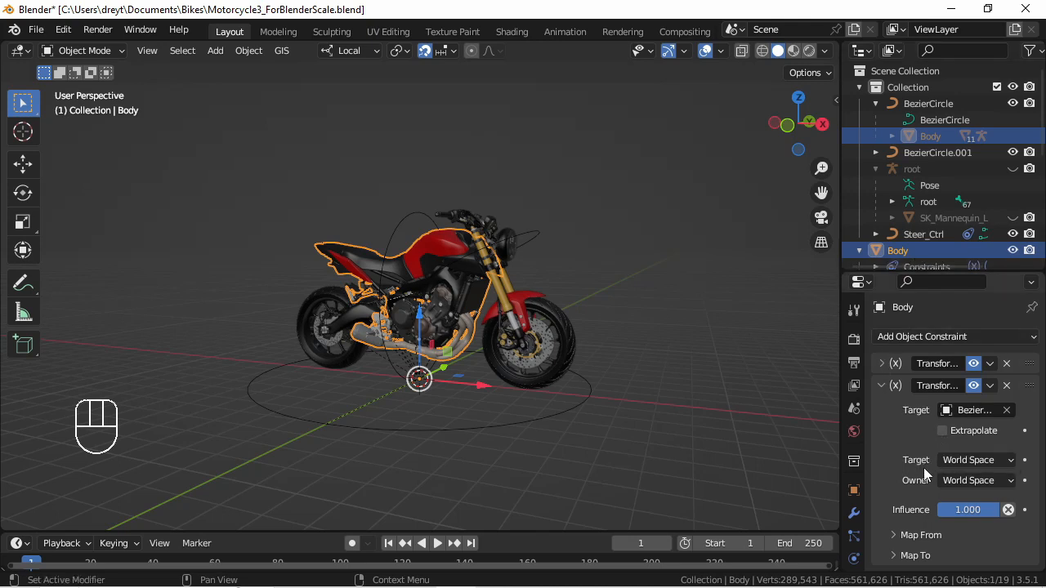
pyautogui.click(946, 433)
pyautogui.click(959, 480)
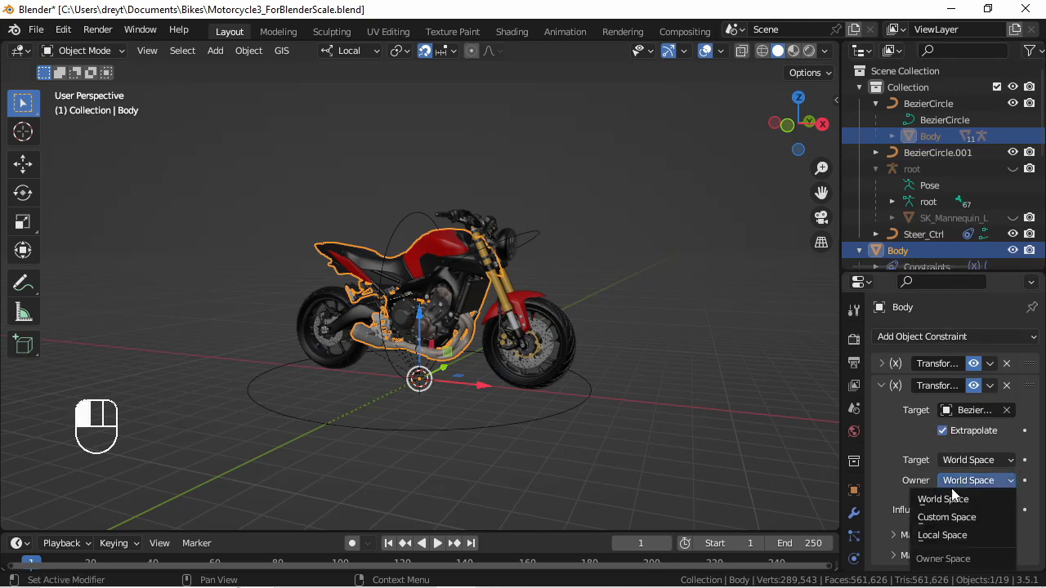
pyautogui.click(952, 534)
# Set both Map From and Map To of Body's second Transformation constraint to Rotation.
pyautogui.click(903, 535)
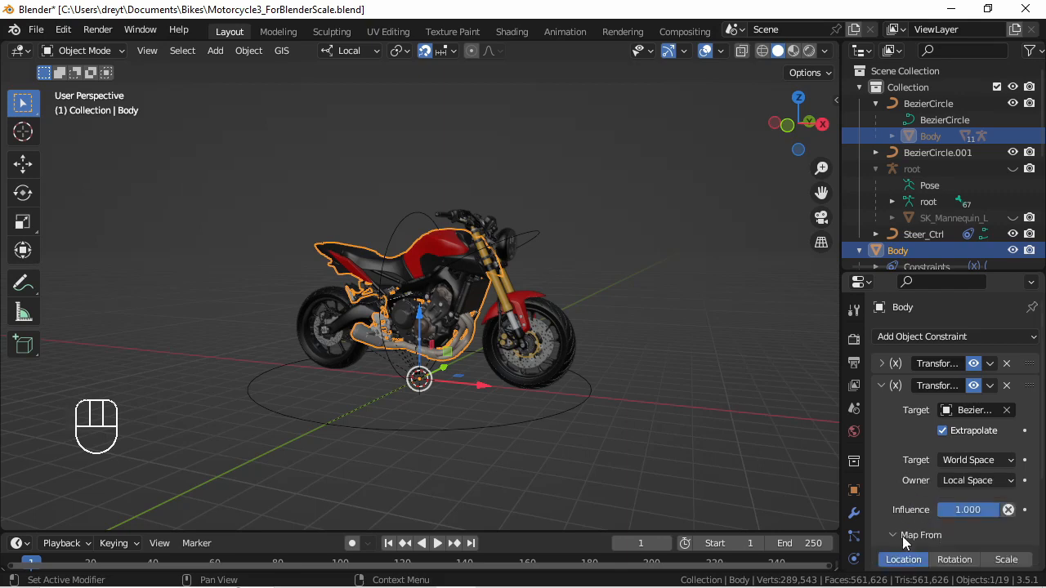
pyautogui.scroll(-3, 903, 523)
pyautogui.click(958, 462)
pyautogui.scroll(-2, 1005, 482)
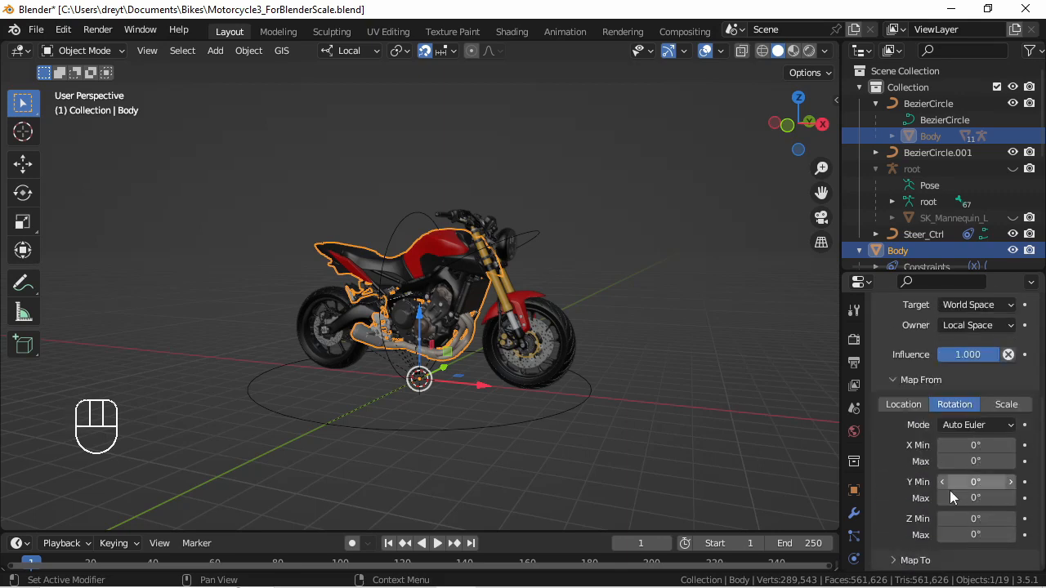
pyautogui.scroll(-4, 903, 562)
pyautogui.click(956, 454)
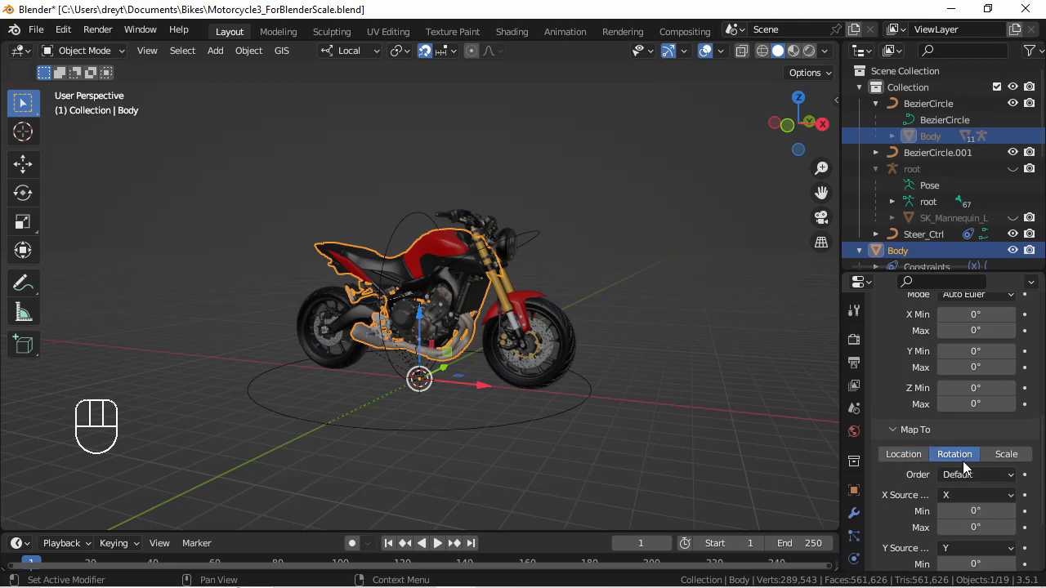
# Set the second constraint's Map From rotation range on X to Min 45° and Max -45°.
pyautogui.scroll(2, 963, 461)
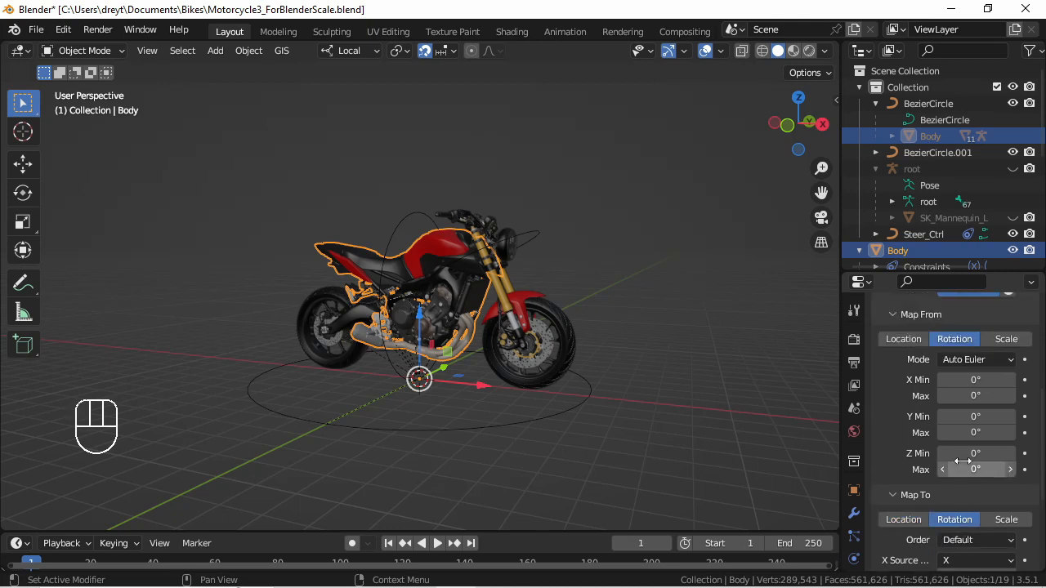
pyautogui.click(964, 381)
pyautogui.write('45')
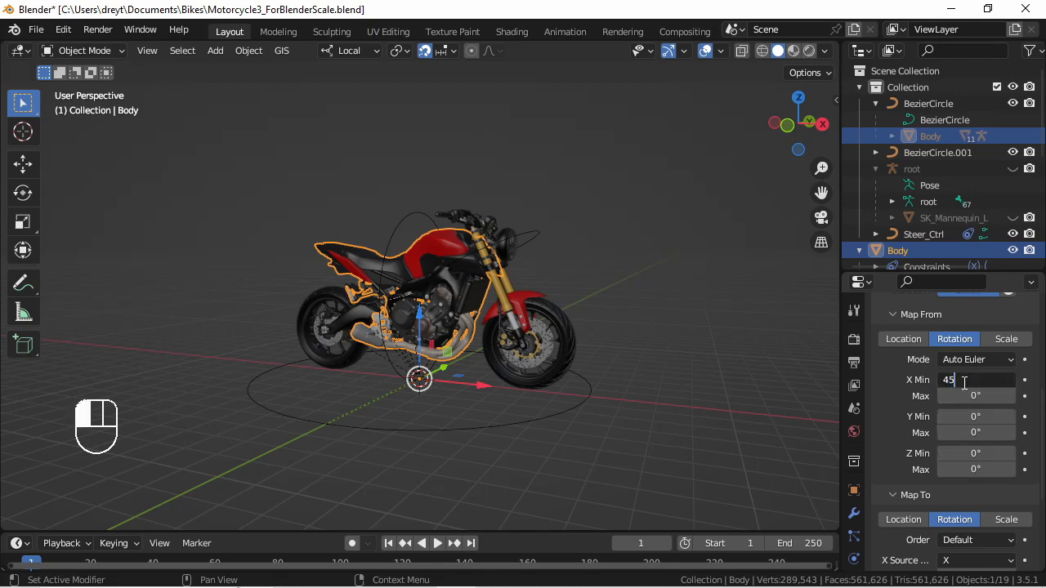
pyautogui.press('Tab')
pyautogui.write('-45')
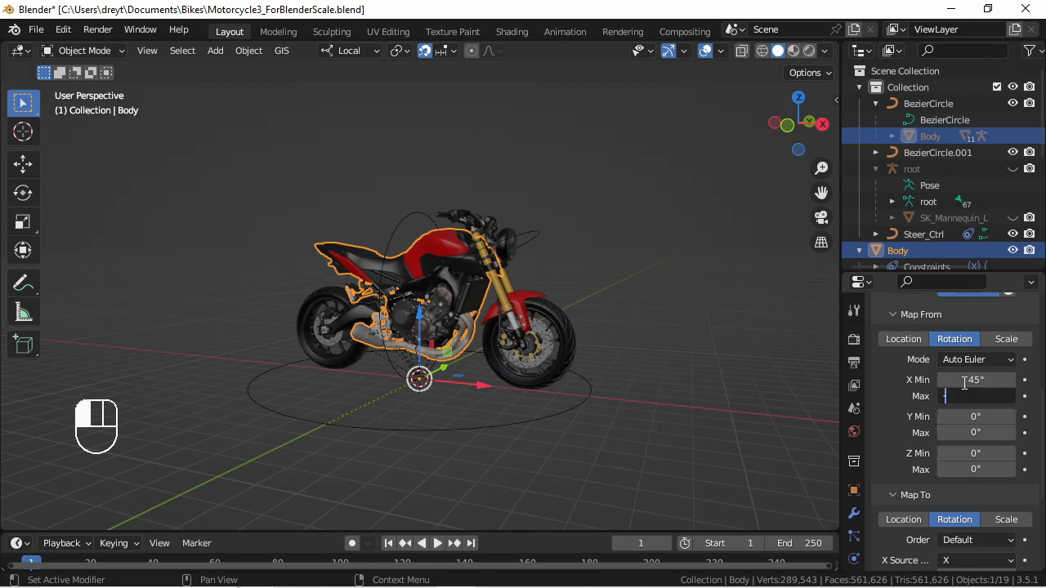
pyautogui.click(964, 381)
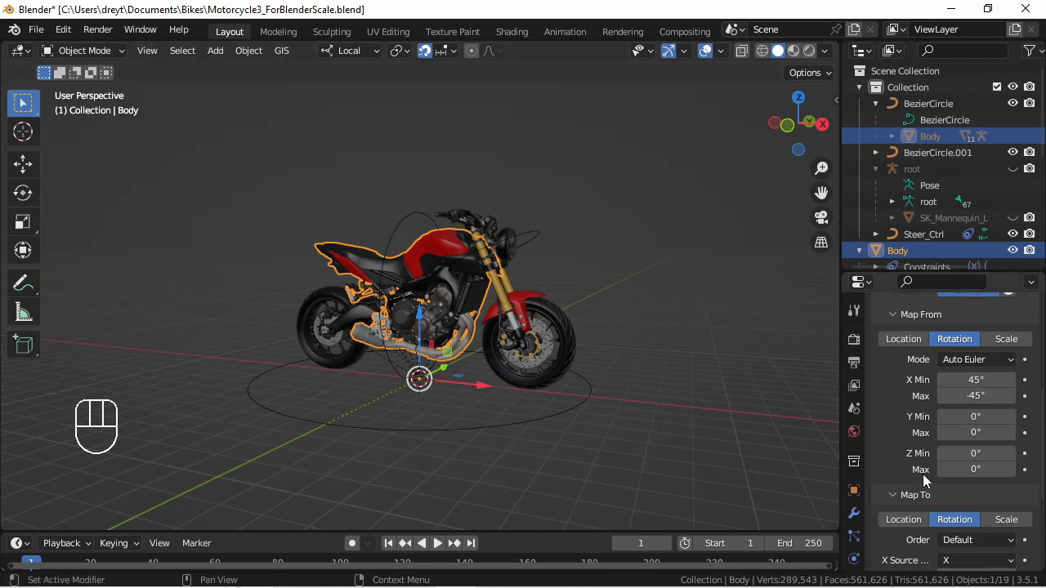
# Set the second constraint's Map To rotation range for the X source to Min 45° and Max -45°.
pyautogui.scroll(-5, 948, 462)
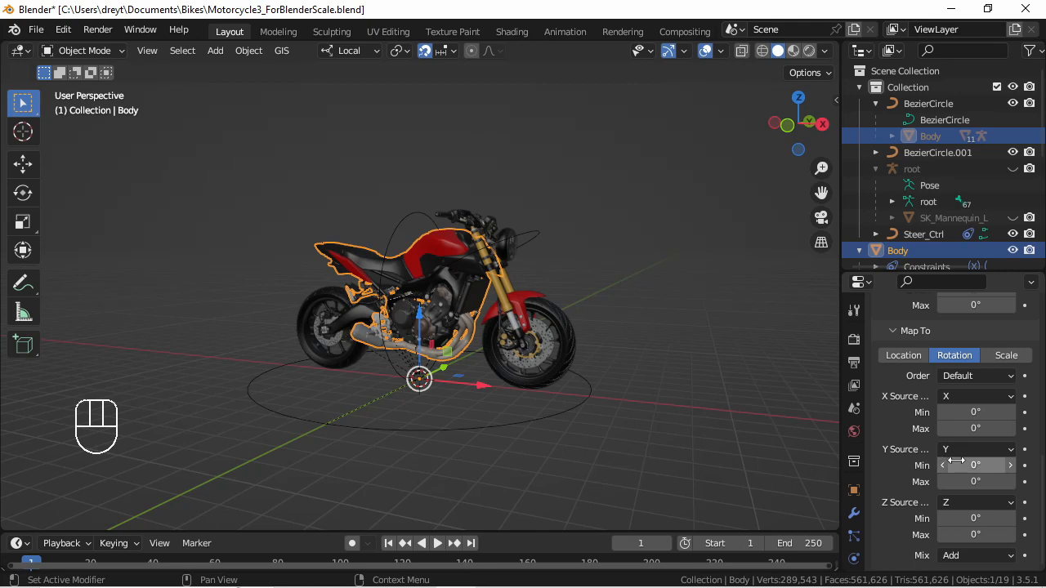
pyautogui.click(966, 411)
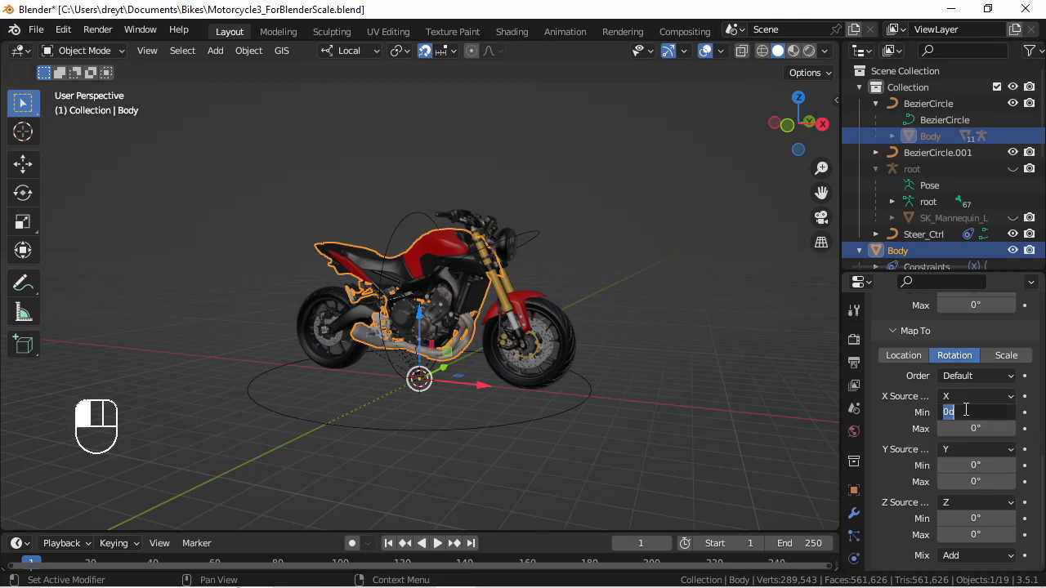
pyautogui.write('-45')
pyautogui.press('Tab')
pyautogui.press('BackSpace')
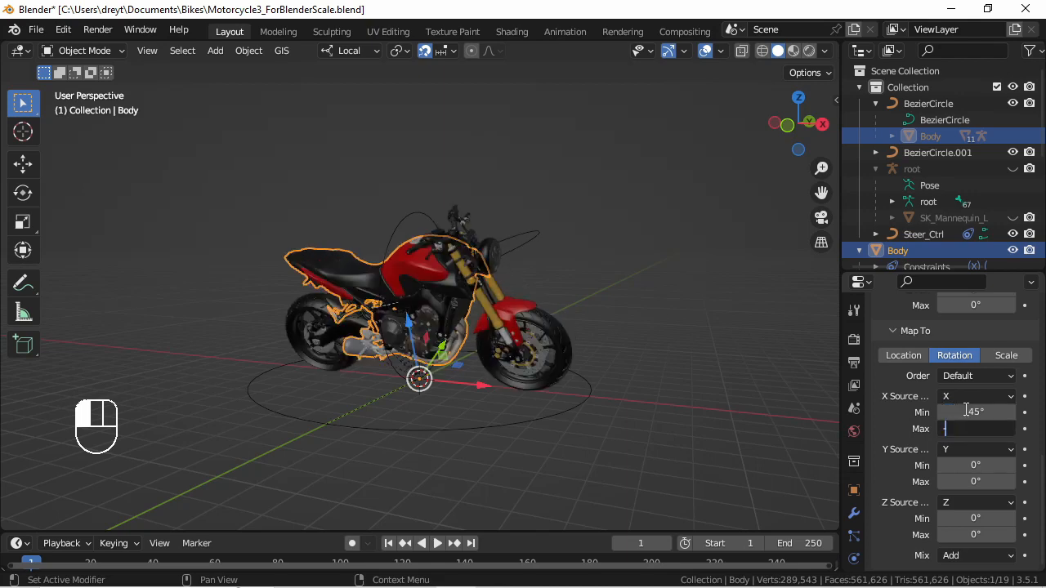
pyautogui.write('-45')
pyautogui.press('Return')
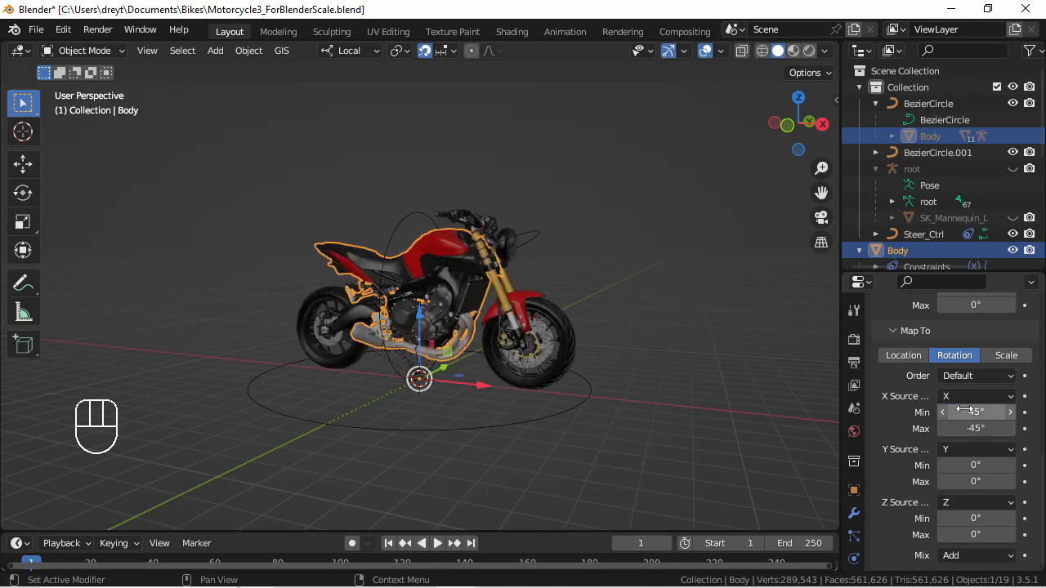
# Test-rotate BezierCircle.001 about its local X and Z axes to check how the bike leans and turns.
pyautogui.click(401, 233)
pyautogui.press('r')
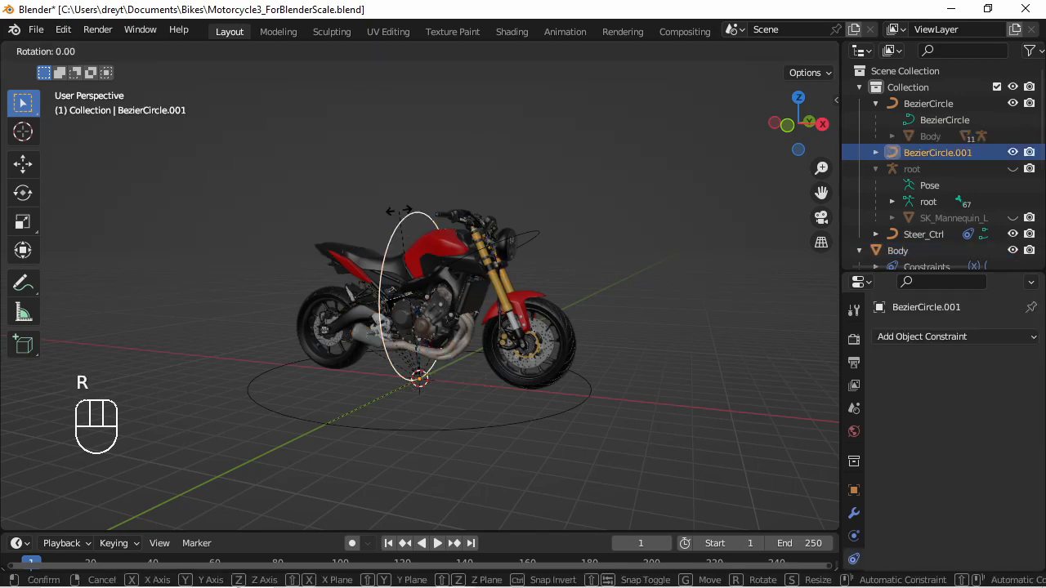
pyautogui.press('x')
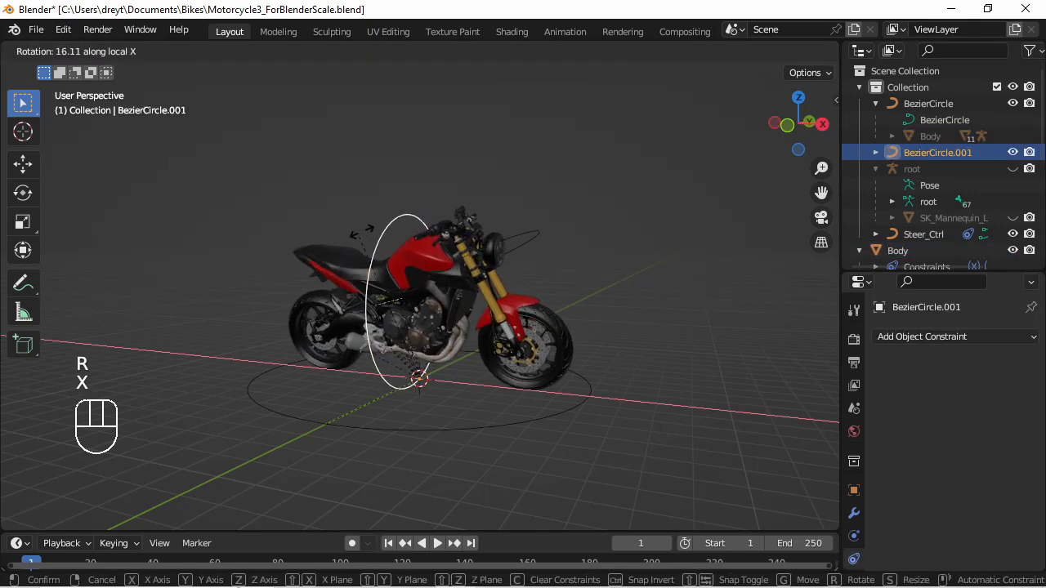
pyautogui.click(417, 234)
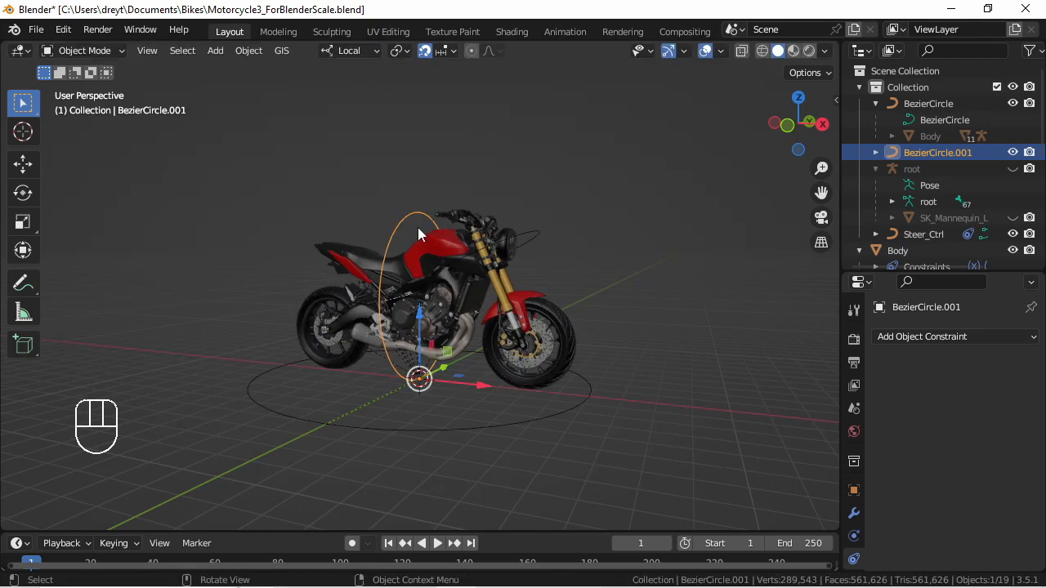
pyautogui.press('r')
pyautogui.press('z')
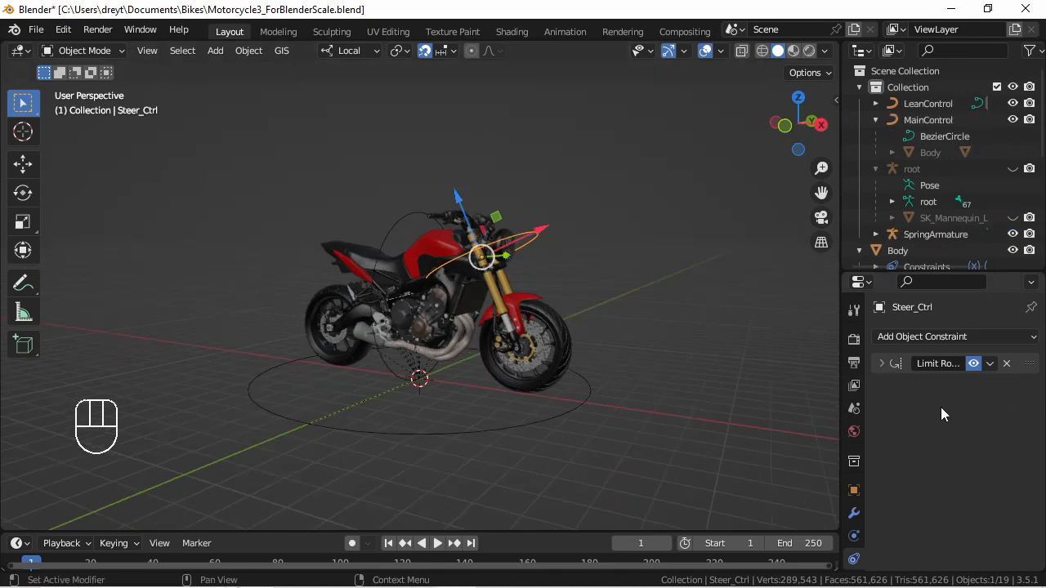
# Add a Transformation constraint to Steer_Ctrl targeting LeanControl, with Extrapolate enabled and the owner set to Local Space.
pyautogui.click(932, 336)
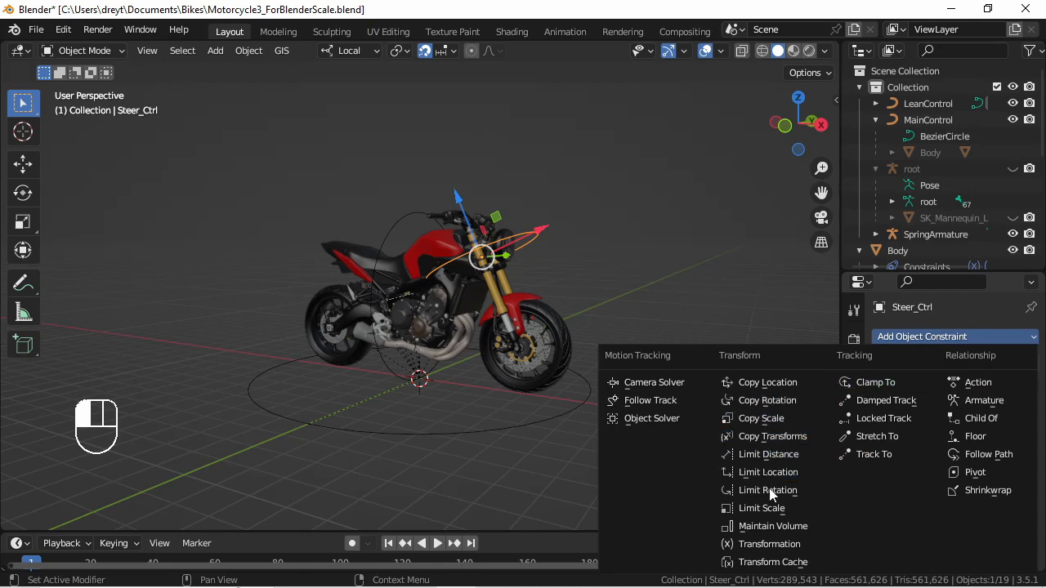
pyautogui.click(772, 552)
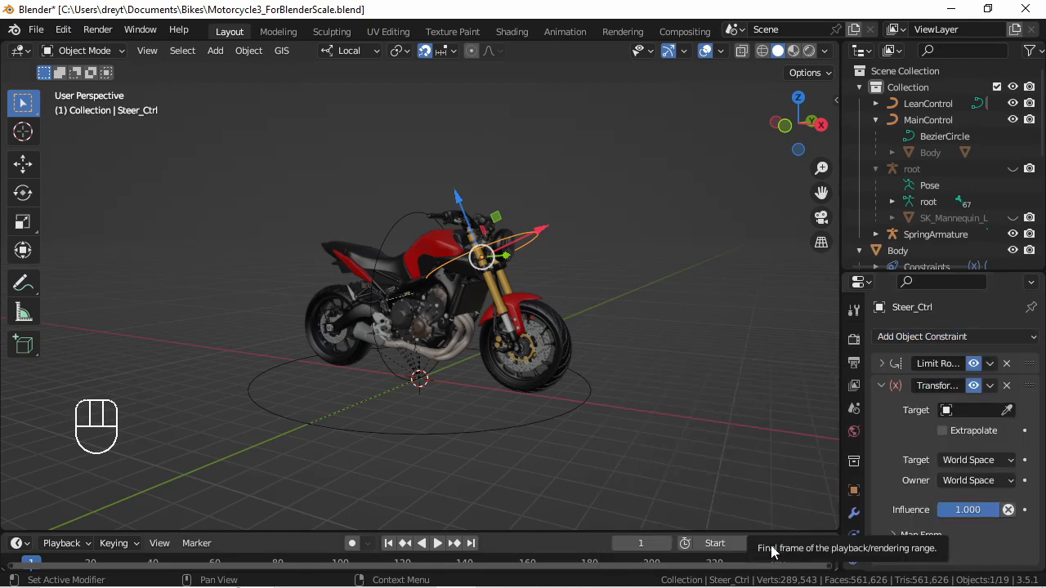
pyautogui.click(957, 411)
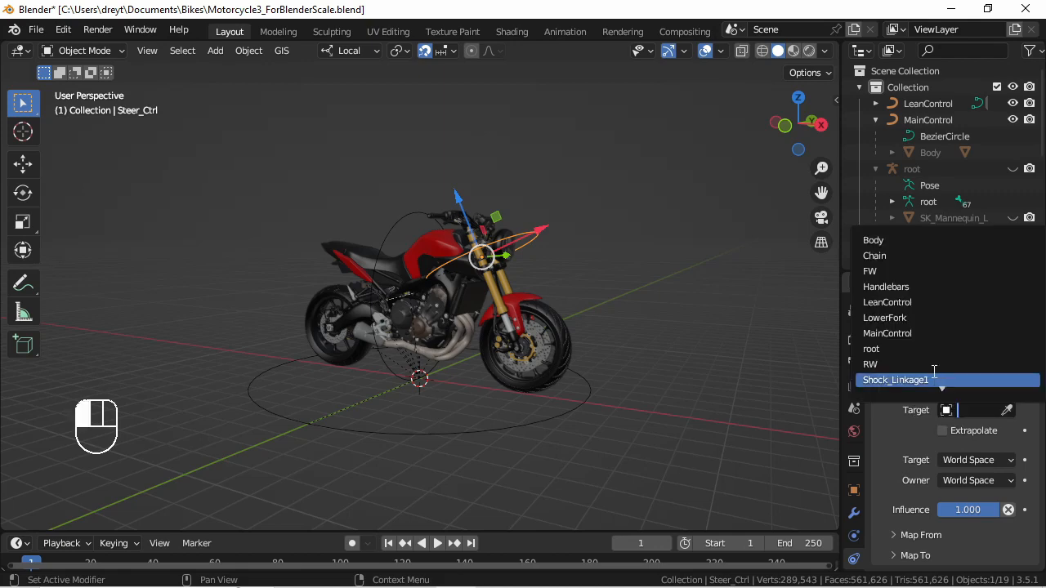
pyautogui.click(924, 304)
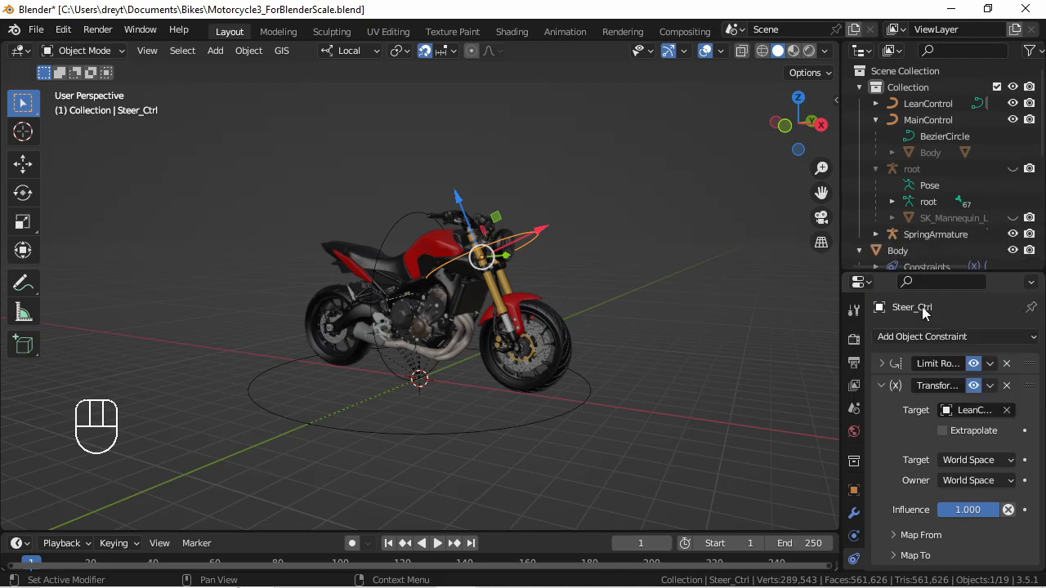
pyautogui.click(951, 434)
pyautogui.click(973, 480)
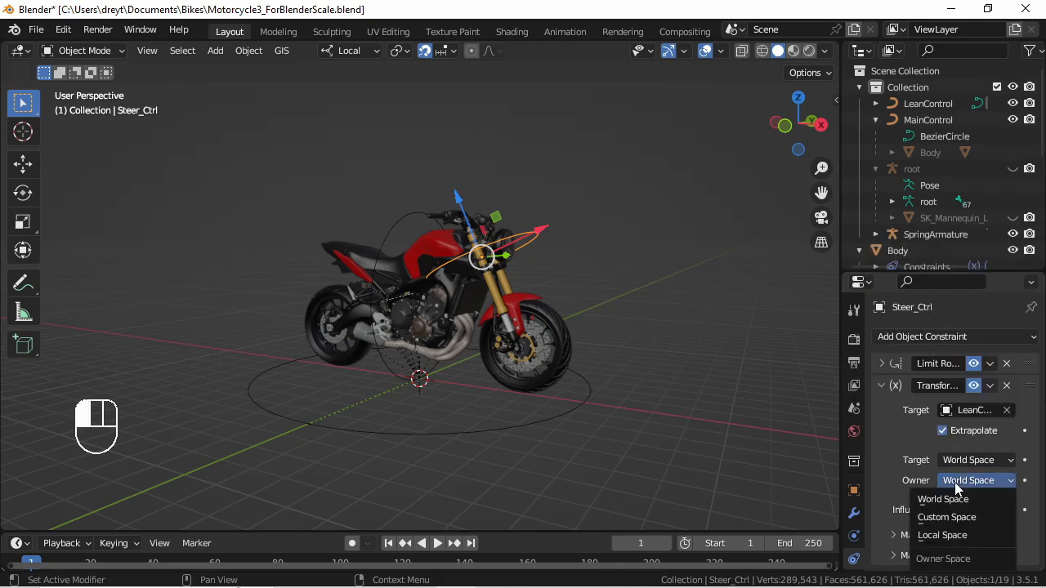
pyautogui.click(949, 541)
# Set Map From of Steer_Ctrl's Transformation constraint to Rotation, with Z Min 16° and Max -16°.
pyautogui.click(926, 532)
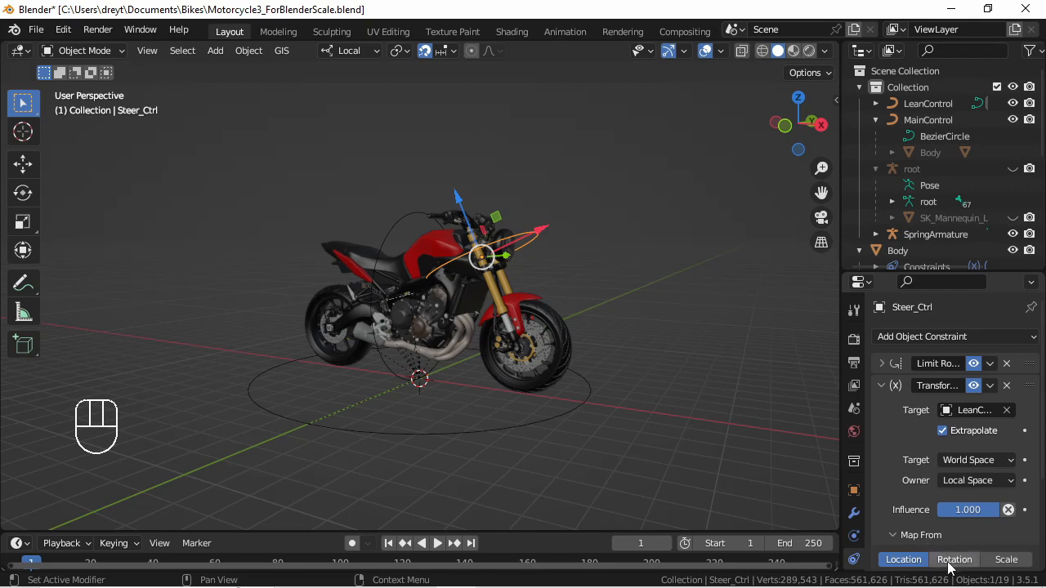
pyautogui.click(952, 561)
pyautogui.scroll(-5, 936, 519)
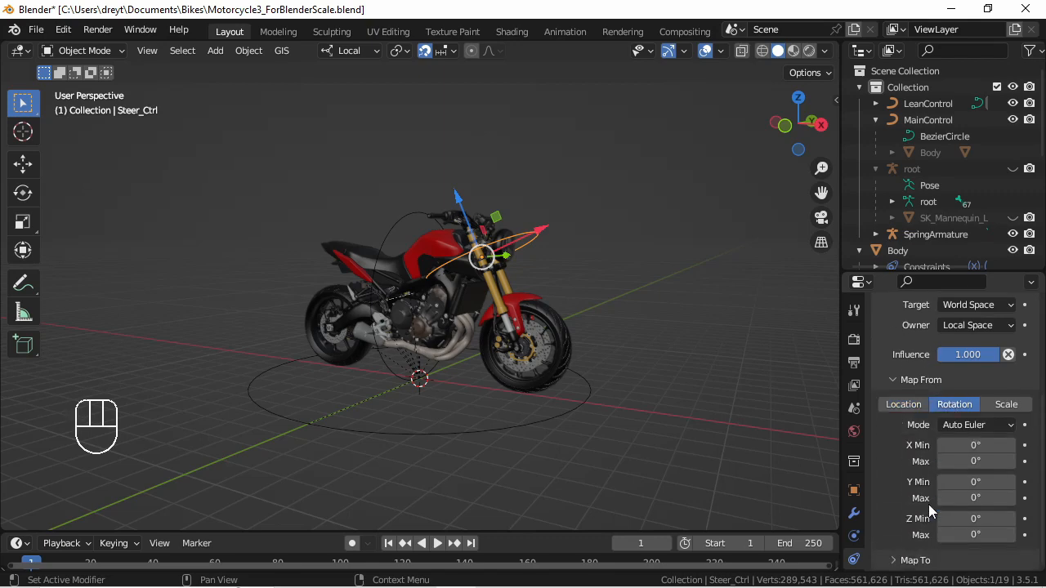
pyautogui.click(980, 520)
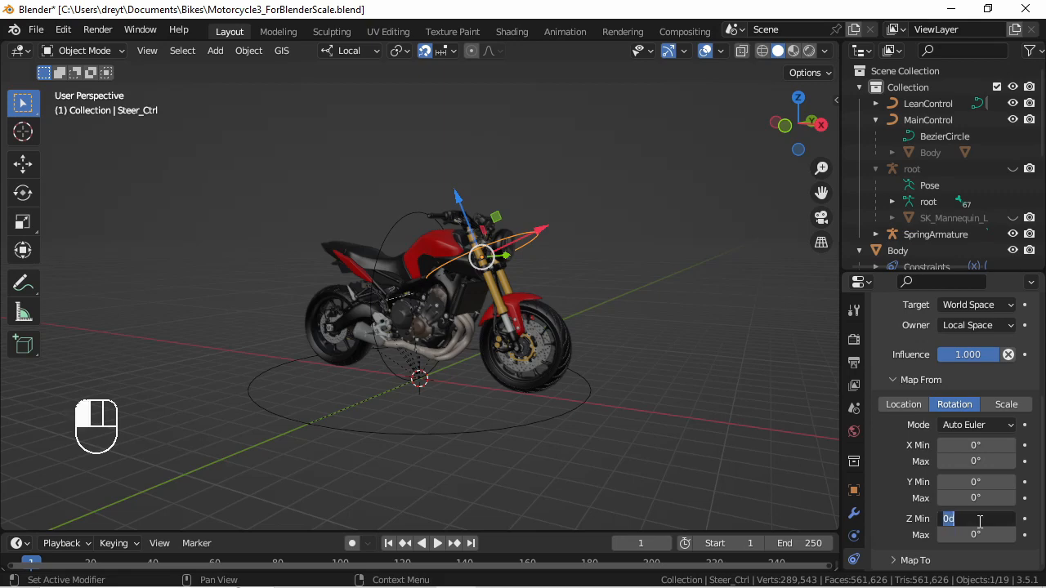
pyautogui.write('16')
pyautogui.press('Tab')
pyautogui.write('-16')
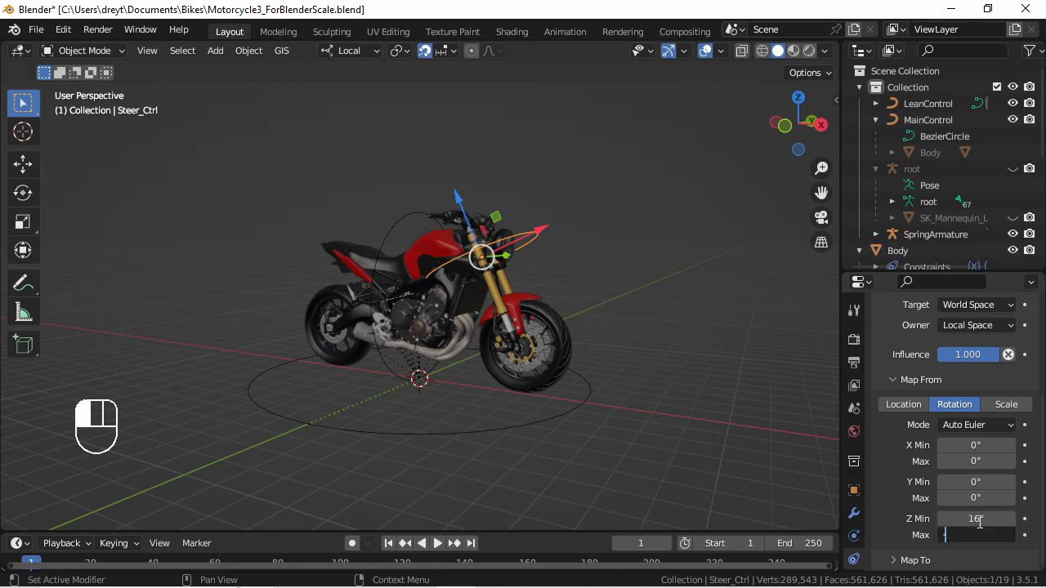
pyautogui.press('Return')
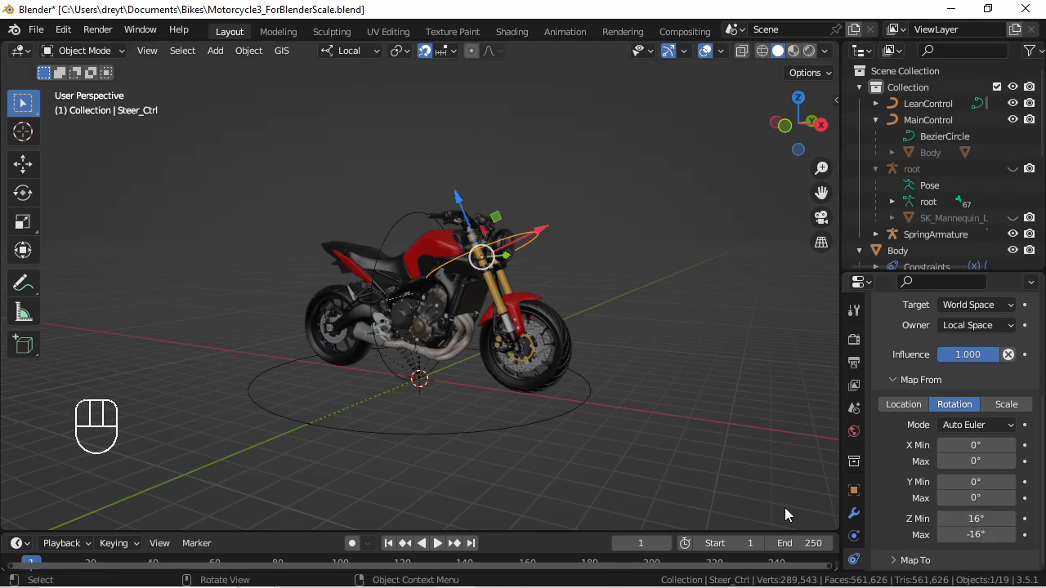
# Set Map To of Steer_Ctrl's Transformation constraint to Rotation.
pyautogui.moveTo(706, 463); pyautogui.dragTo(690, 464, button='middle')
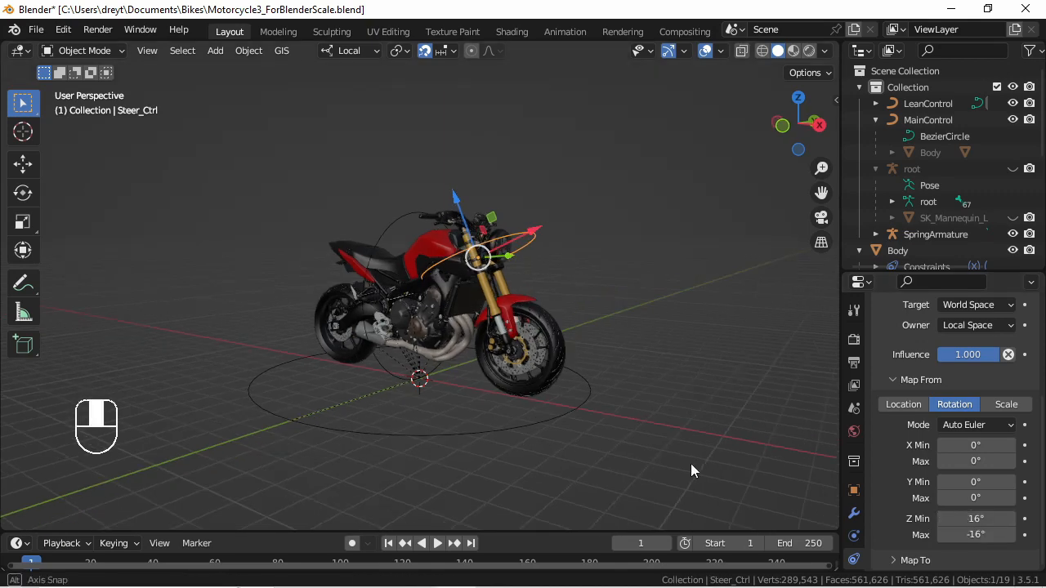
pyautogui.click(940, 558)
pyautogui.scroll(-5, 940, 557)
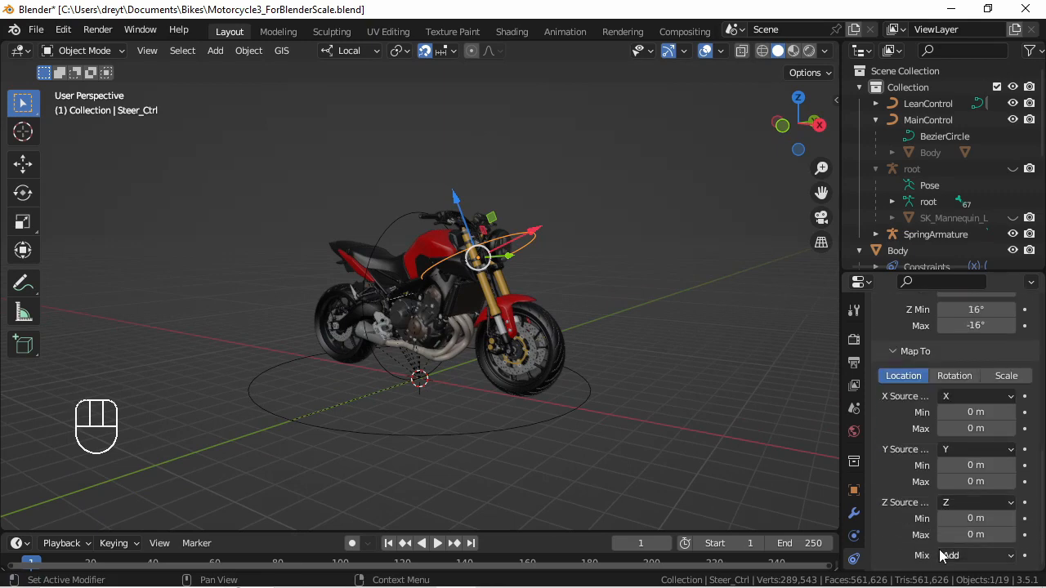
pyautogui.click(972, 517)
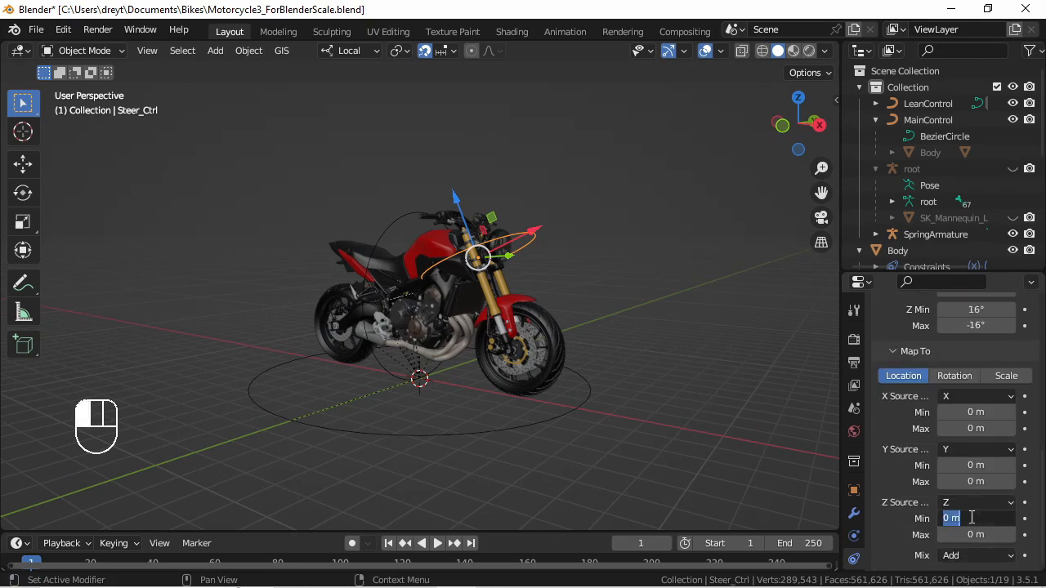
pyautogui.write('6')
pyautogui.press('Tab')
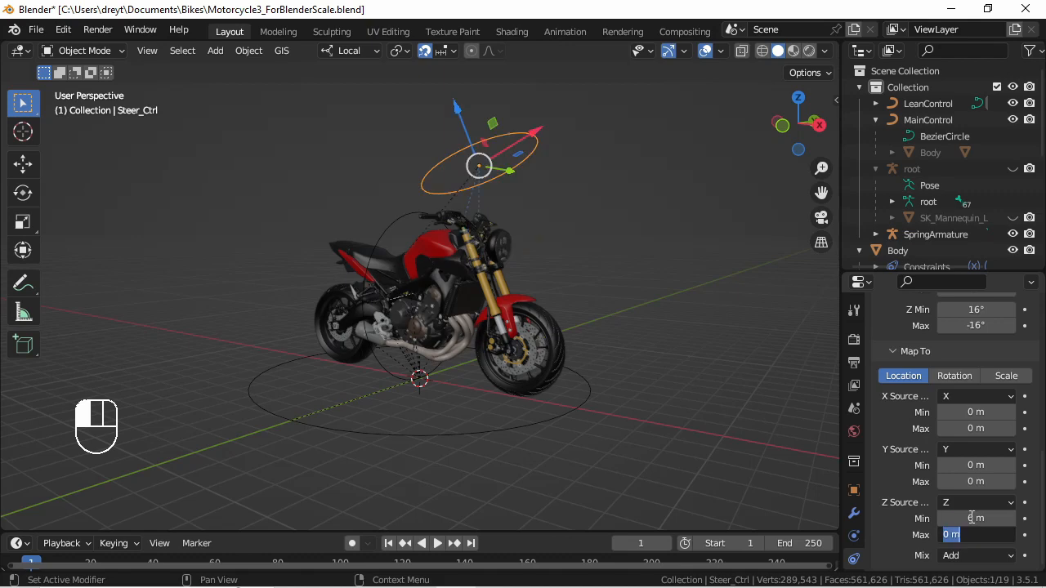
pyautogui.click(963, 388)
pyautogui.click(955, 376)
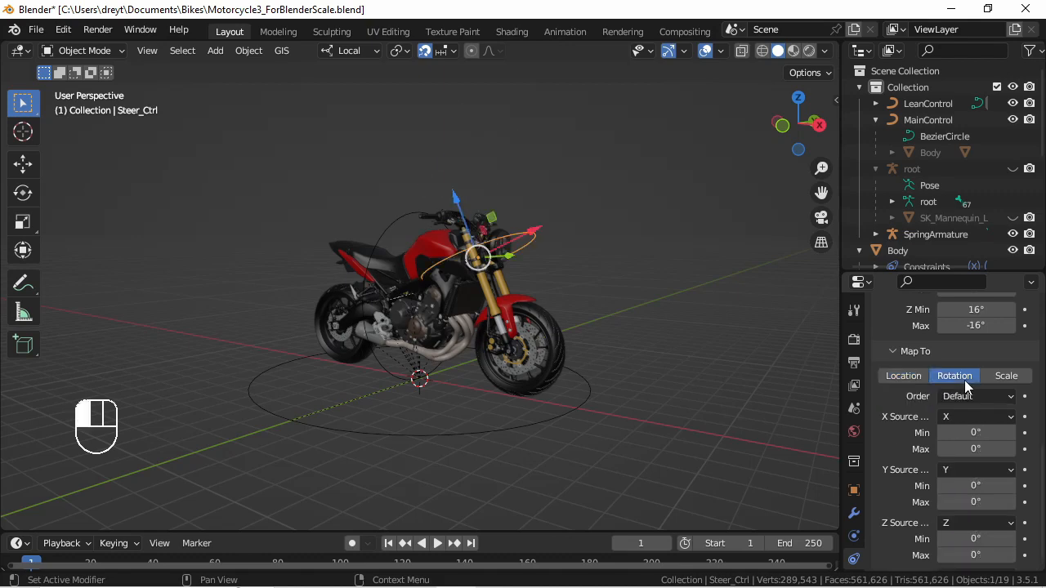
# Set the Map To rotation range for the Z source to Min -60° and Max 60°.
pyautogui.click(982, 539)
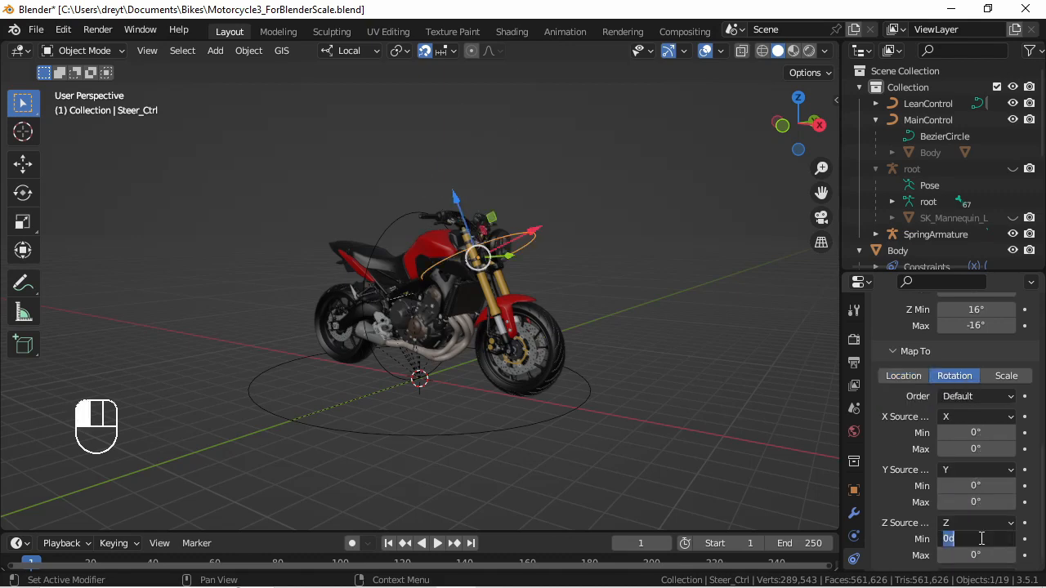
pyautogui.press('BackSpace')
pyautogui.write('-60')
pyautogui.press('Return')
# Set the Map To rotation range for the Z source to Min -6° and Max 6°.
pyautogui.click(980, 517)
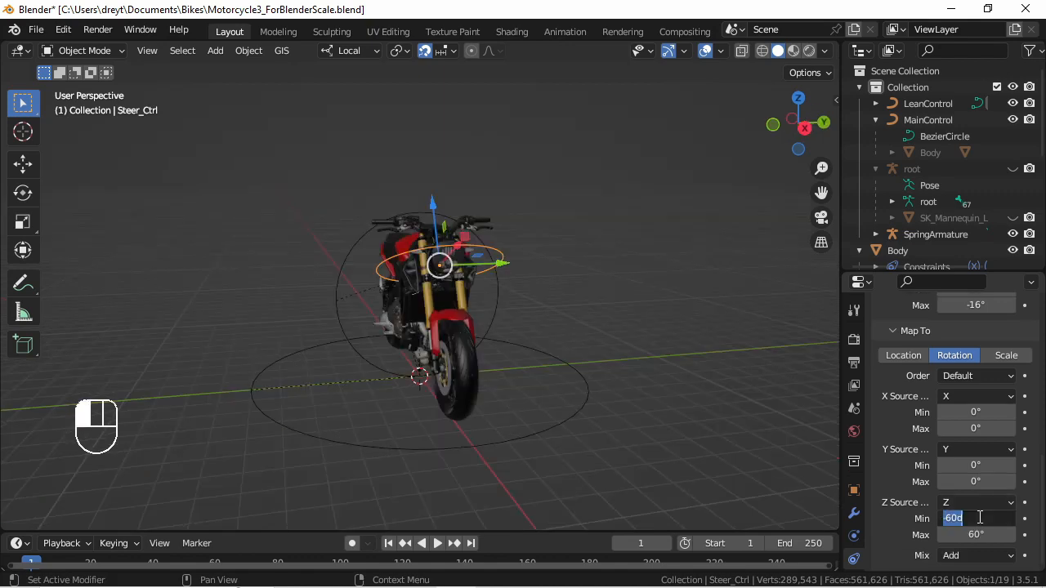
pyautogui.write('60')
pyautogui.press('Tab')
pyautogui.click(980, 517)
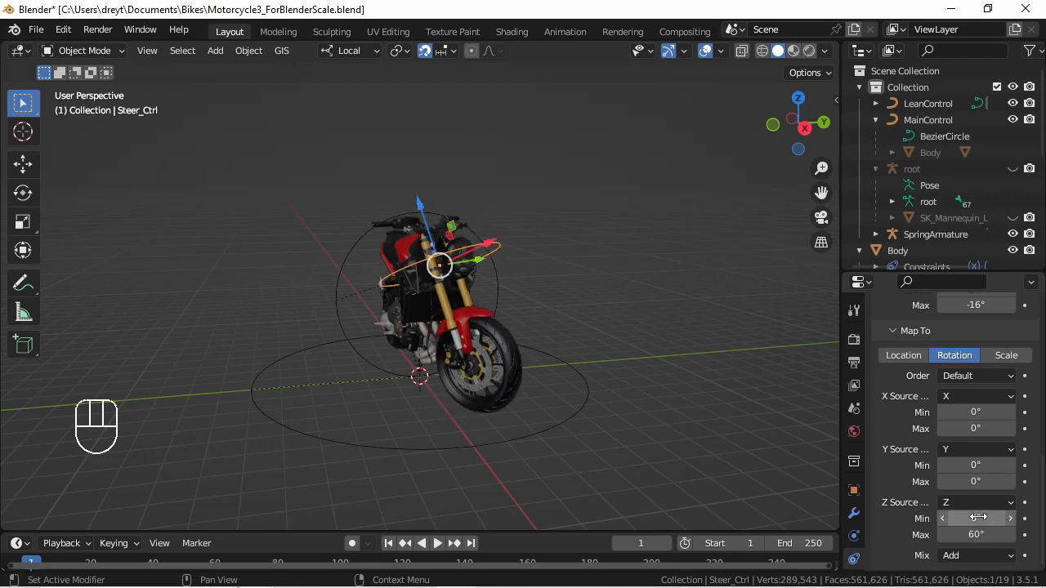
pyautogui.click(978, 518)
pyautogui.write('-60')
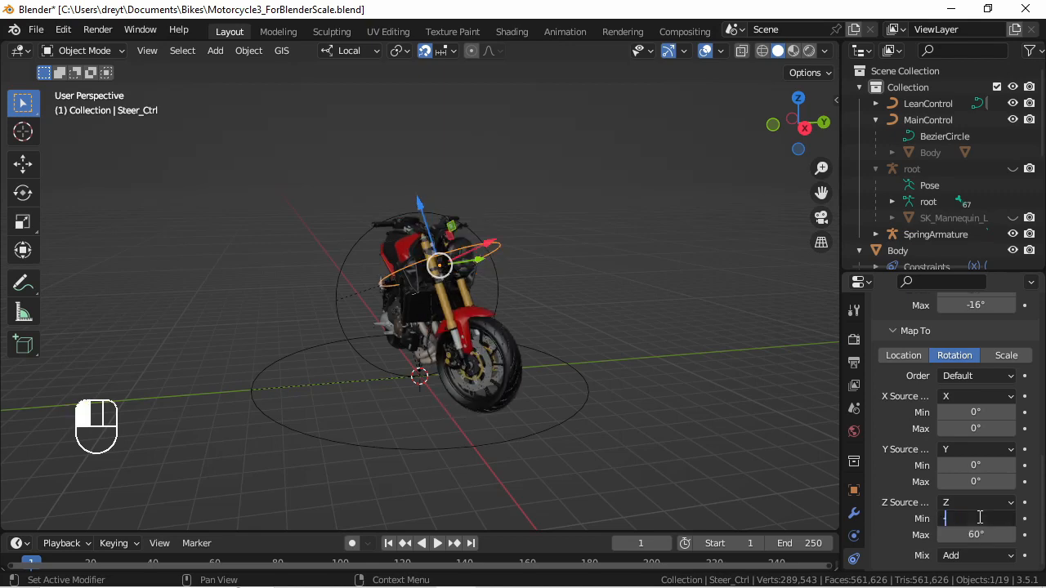
pyautogui.press('Tab')
pyautogui.write('6')
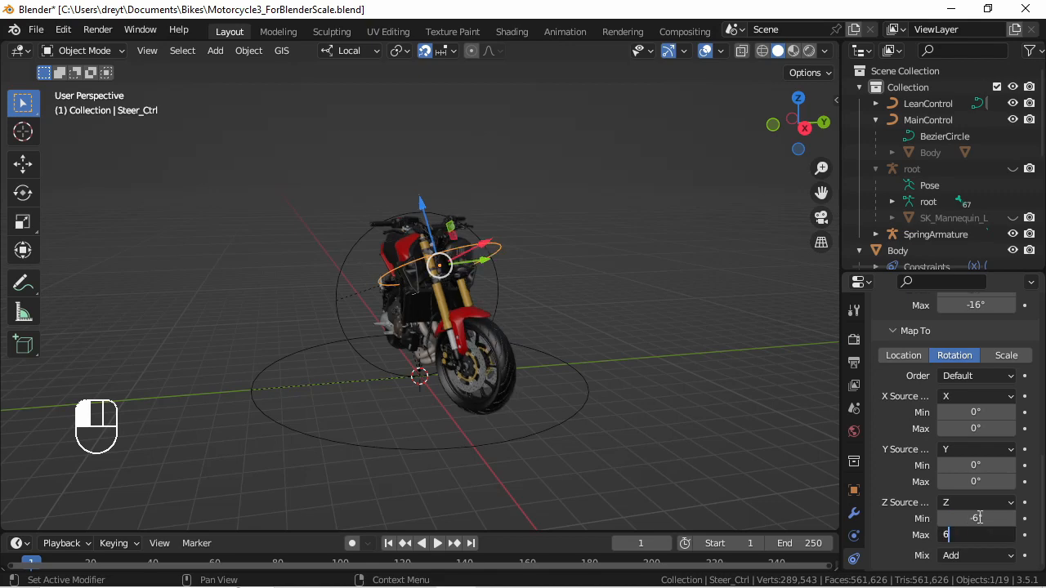
pyautogui.click(979, 518)
# Set the Map To rotation range for the Z source to Min -8° and Max 8°.
pyautogui.click(977, 544)
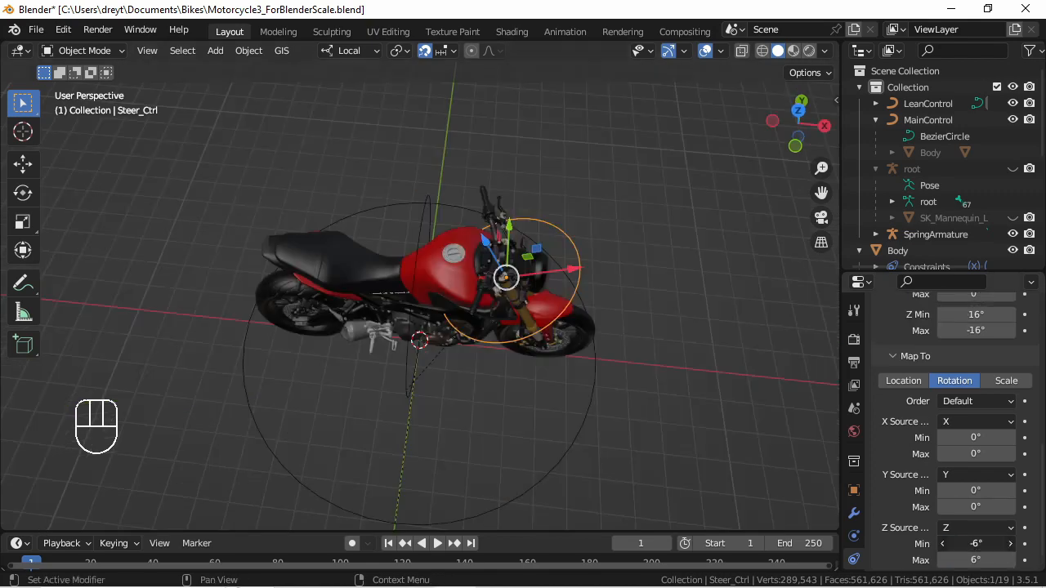
pyautogui.click(969, 543)
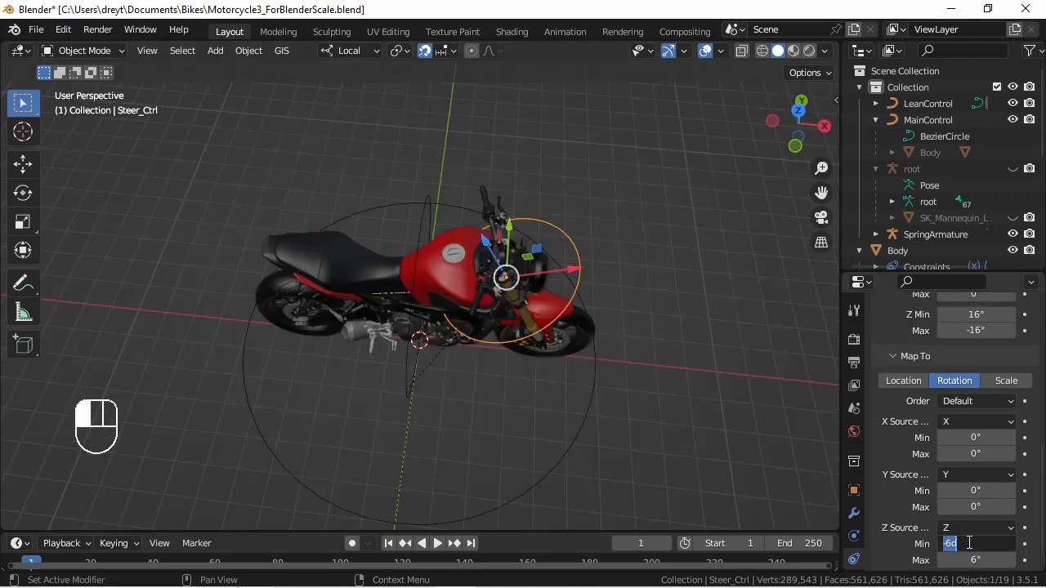
pyautogui.write('-8')
pyautogui.press('Tab')
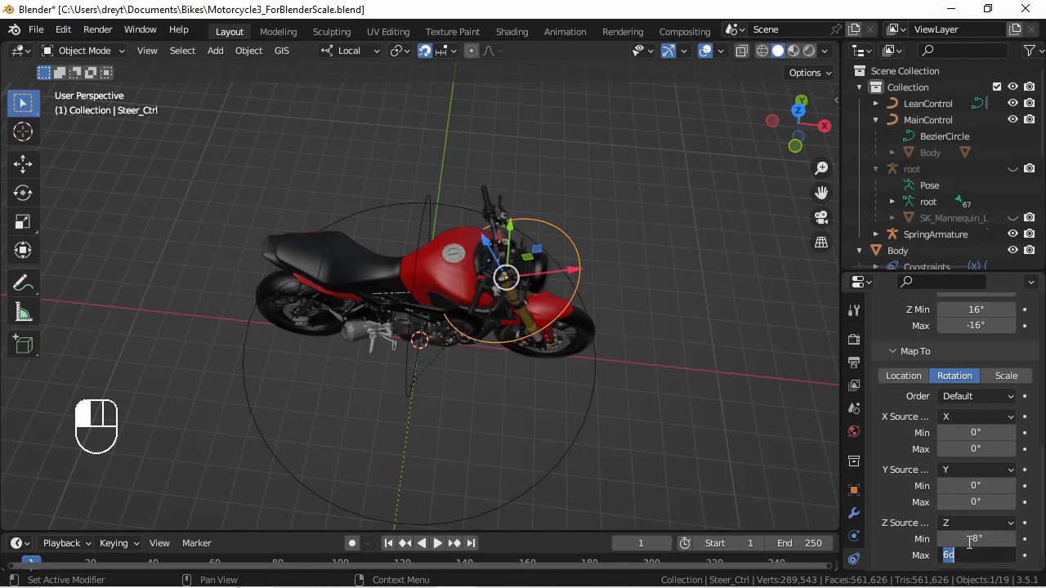
pyautogui.write('8')
pyautogui.press('Return')
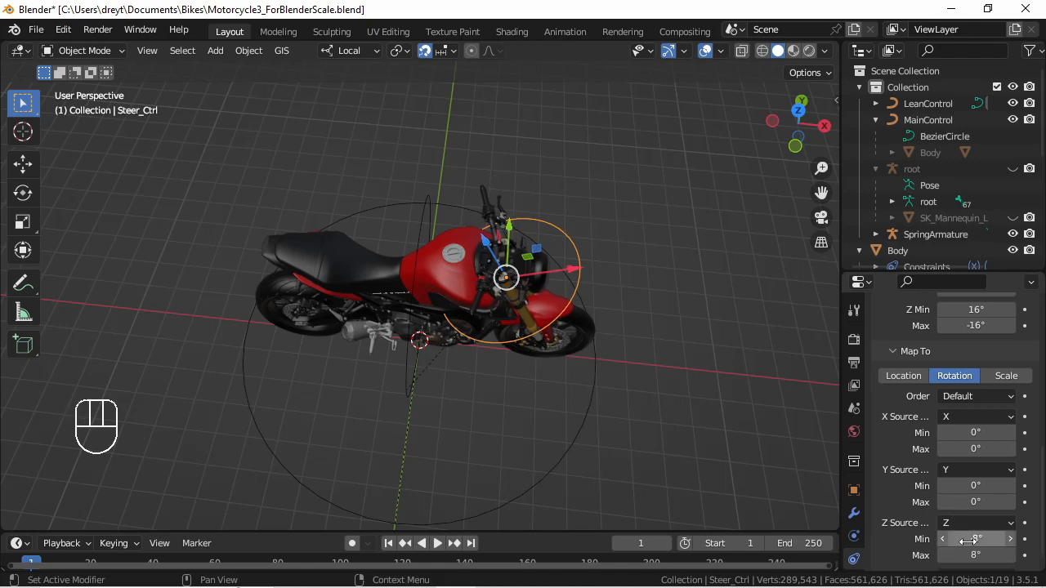
# Test-rotate LeanControl about the vertical axis in the top and perspective views to check the steering response, cancelling each rotation.
pyautogui.click(430, 224)
pyautogui.press('KP_7')
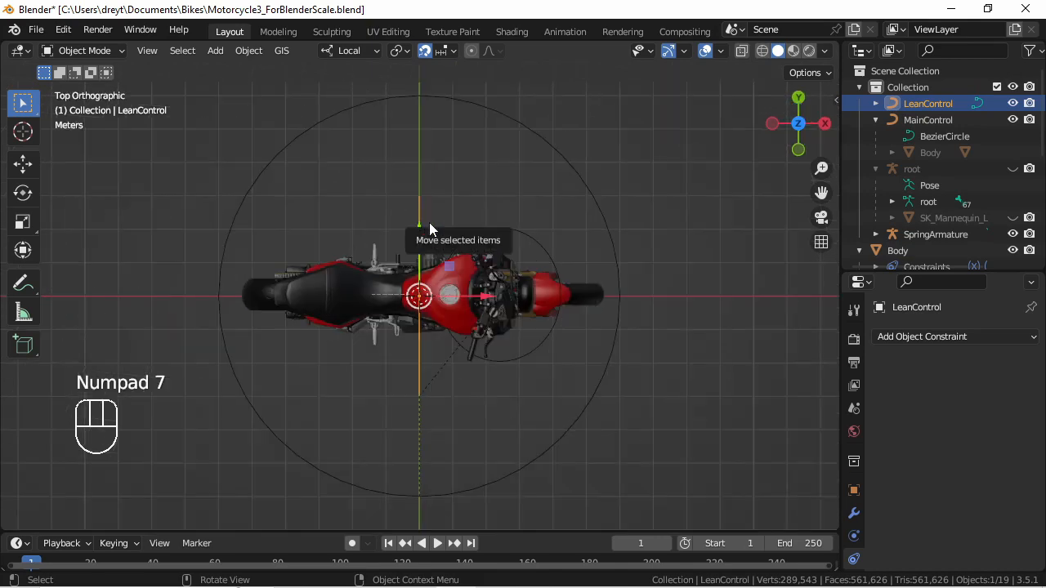
pyautogui.press('r')
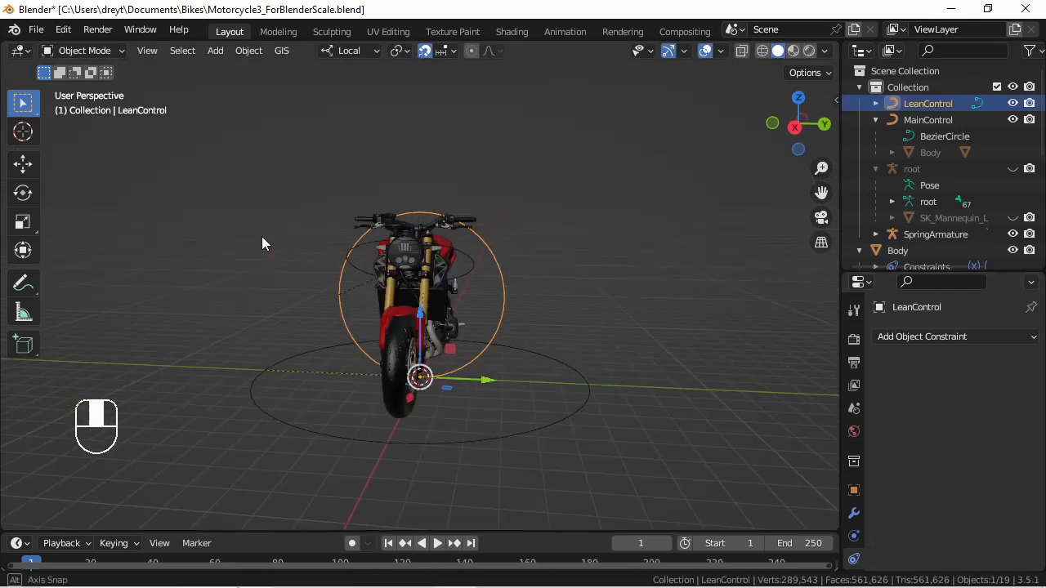
pyautogui.press('r')
pyautogui.press('z')
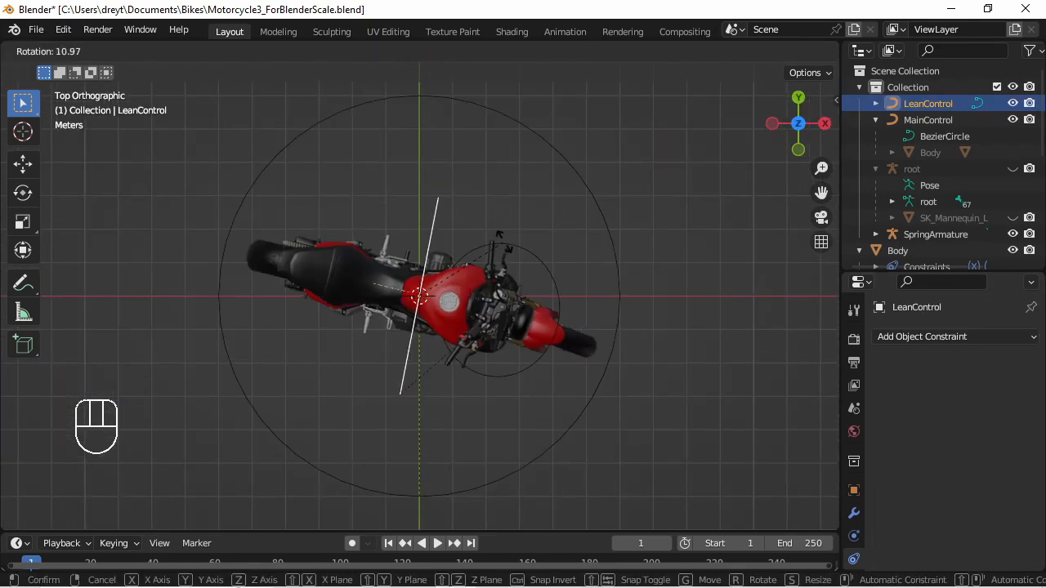
pyautogui.rightClick(465, 380)
pyautogui.moveTo(465, 381); pyautogui.dragTo(453, 274, button='middle')
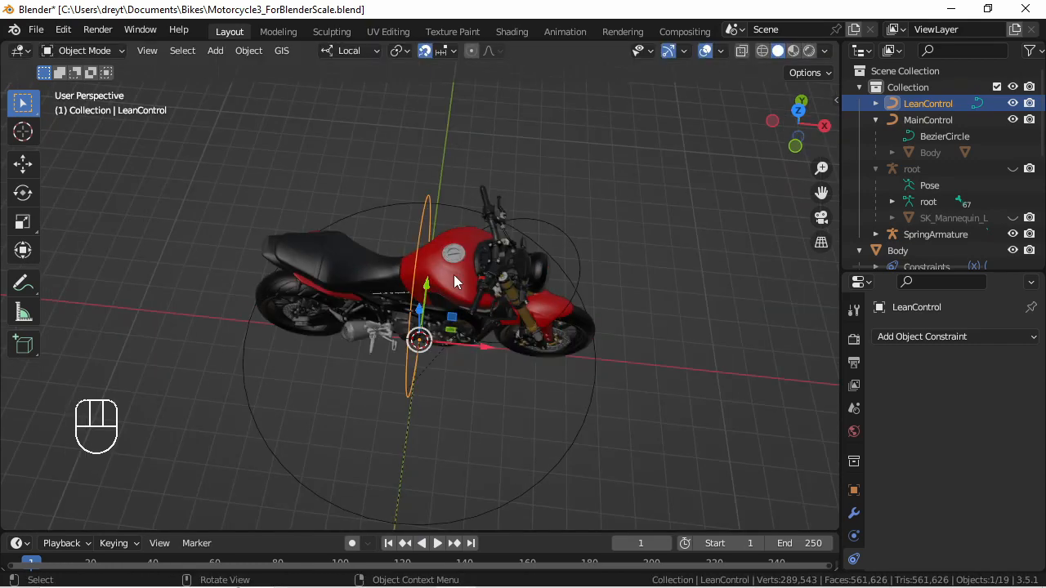
pyautogui.doubleClick(970, 542)
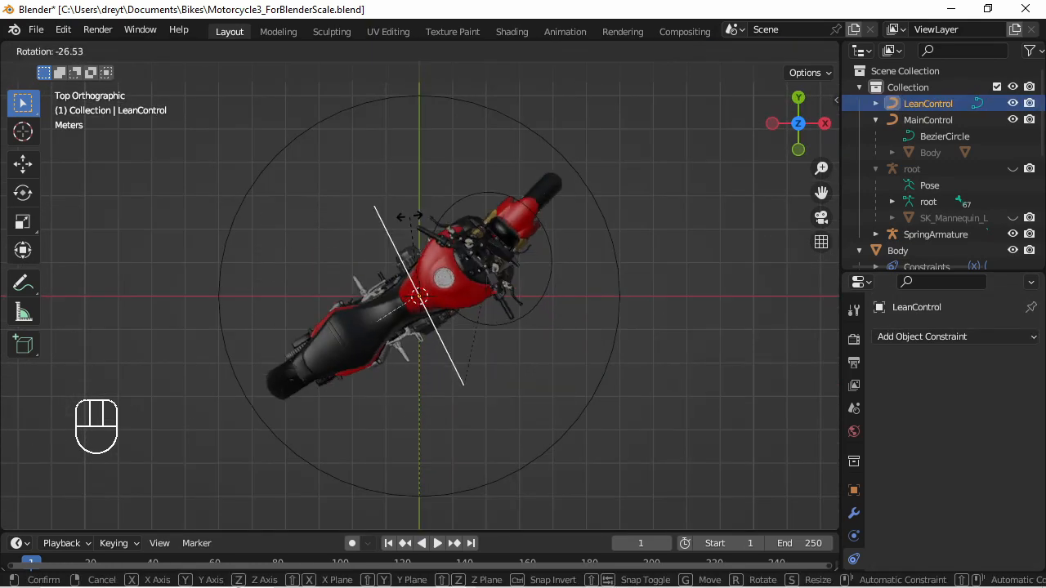
pyautogui.rightClick(457, 343)
pyautogui.moveTo(458, 344); pyautogui.dragTo(441, 372, button='middle')
# Test moving the bike with MainControl and rotating the front wheel.
pyautogui.click(584, 438)
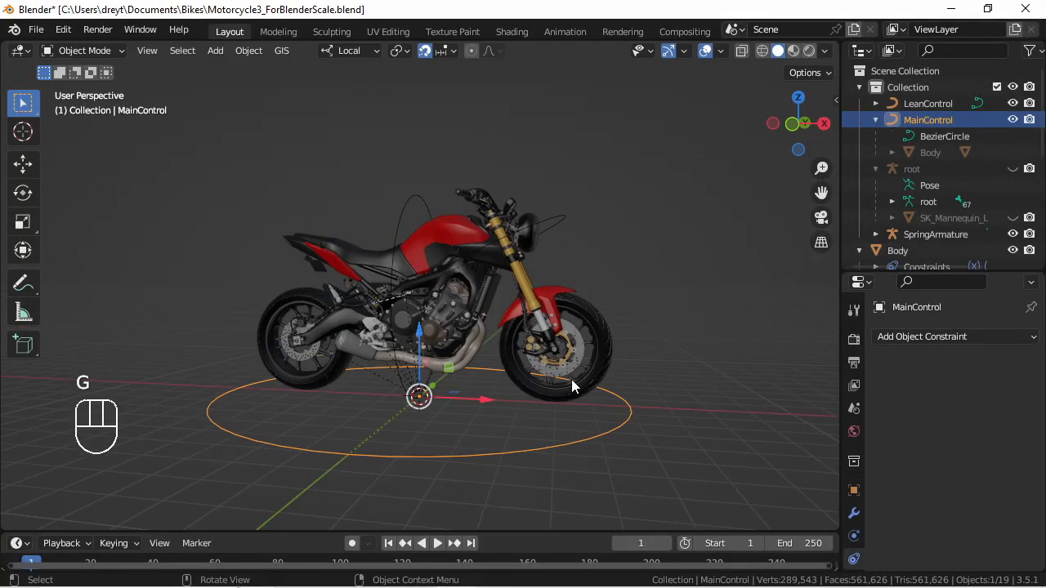
pyautogui.click(571, 379)
pyautogui.press('r')
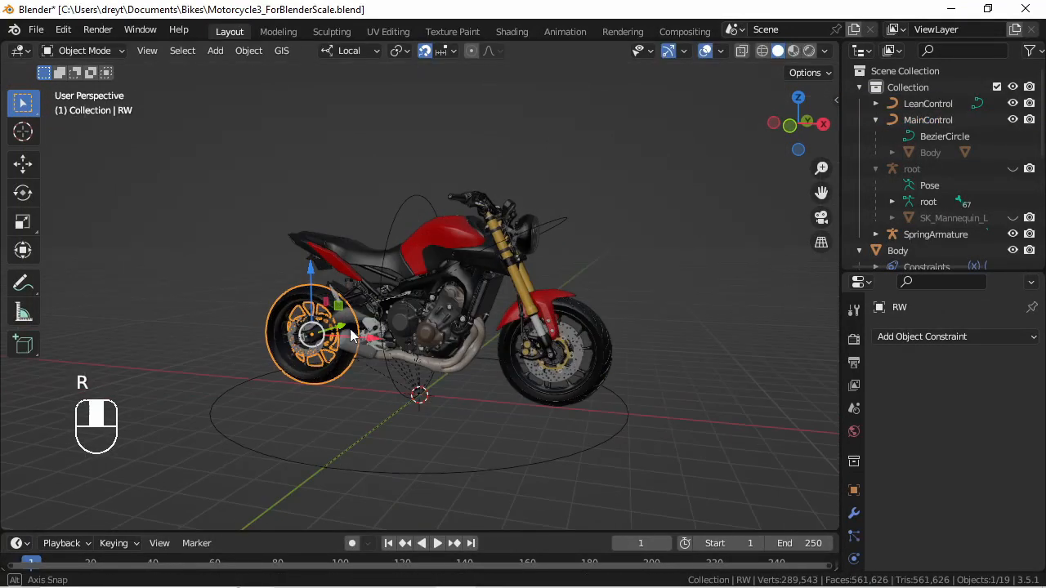
# Save the motorcycle file.
pyautogui.hotkey('ctrl', 's')
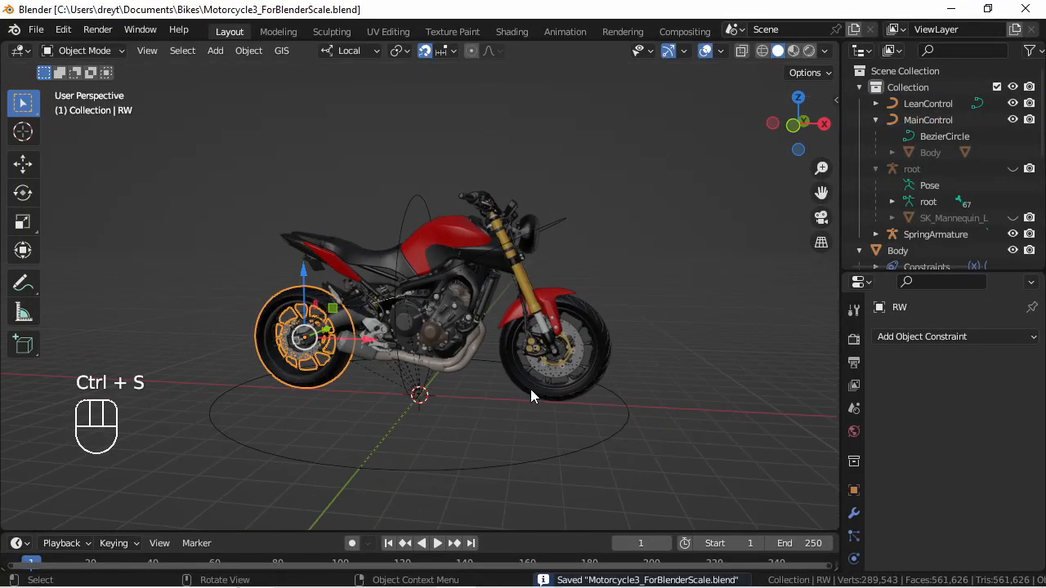
# Try a Transformation constraint on the rear wheel (RW) targeting MainControl, with Extrapolate, Local Space owner and Map From X Min 1 m, Max -1 m.
pyautogui.click(854, 559)
pyautogui.scroll(-3, 853, 519)
pyautogui.click(854, 478)
pyautogui.click(955, 337)
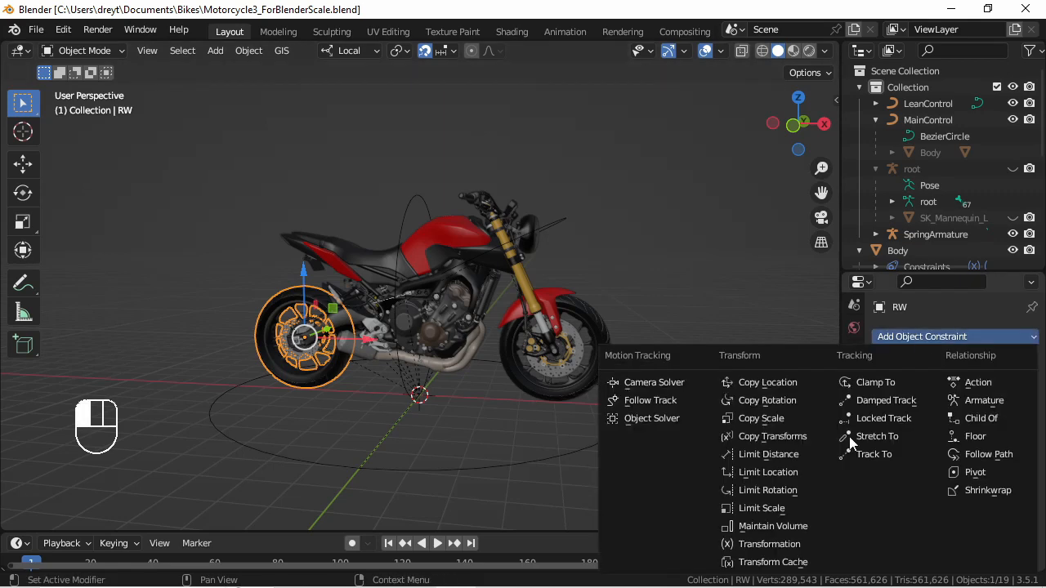
pyautogui.click(768, 544)
pyautogui.click(981, 387)
pyautogui.click(931, 507)
pyautogui.scroll(-2, 924, 482)
pyautogui.scroll(-1, 925, 483)
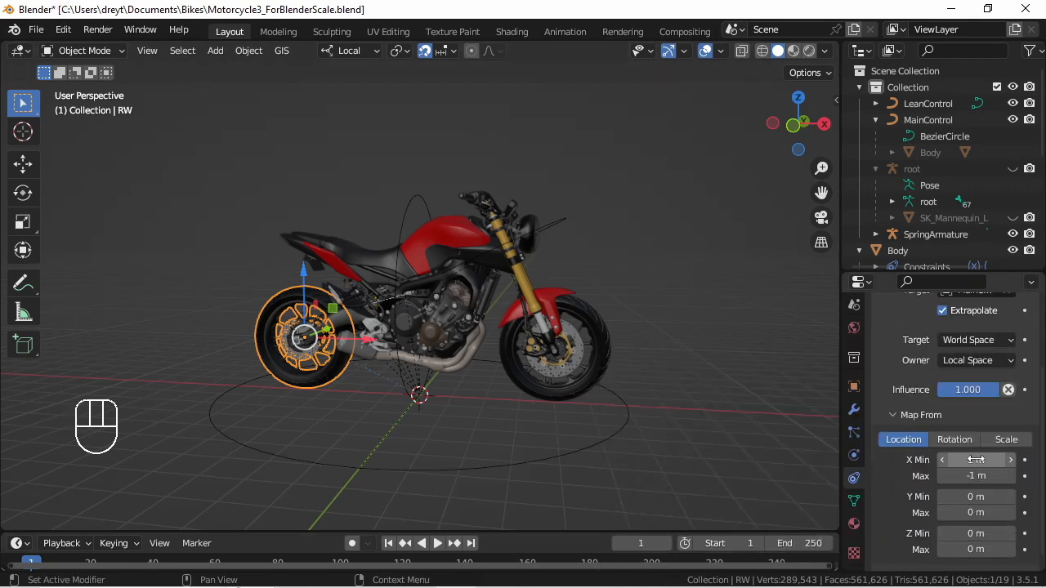
# Try a Map To rotation range of Min 26° and Max -26° for the rear wheel's Y source.
pyautogui.scroll(-7, 960, 458)
pyautogui.click(970, 462)
pyautogui.press('Return')
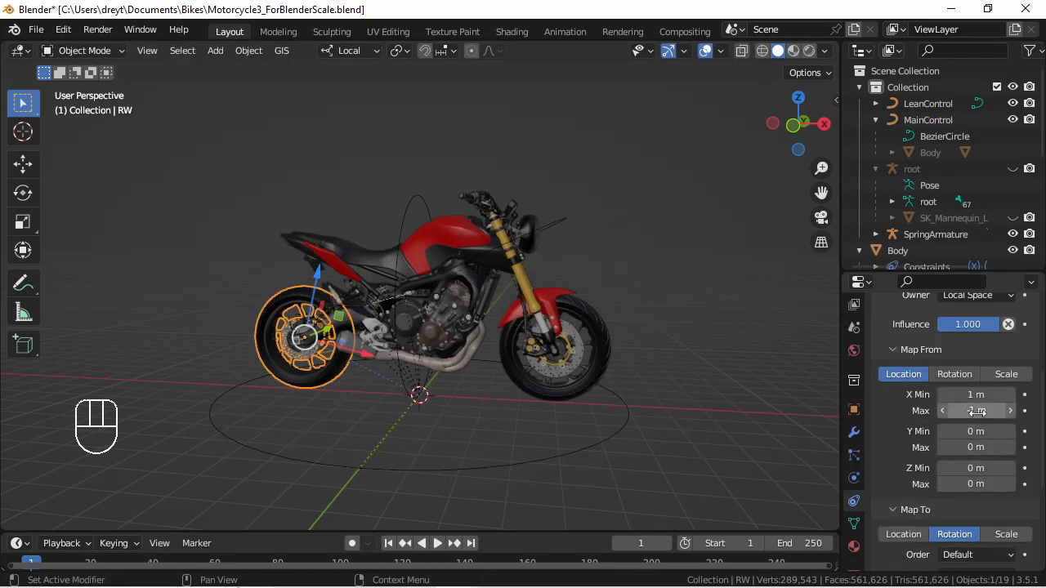
pyautogui.scroll(-5, 979, 411)
pyautogui.click(977, 530)
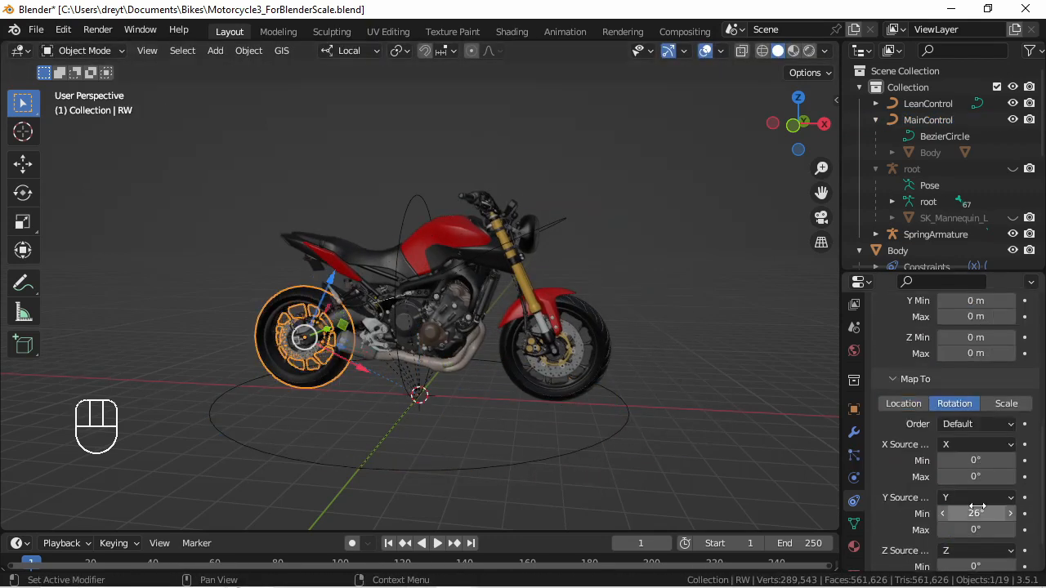
pyautogui.write('-2')
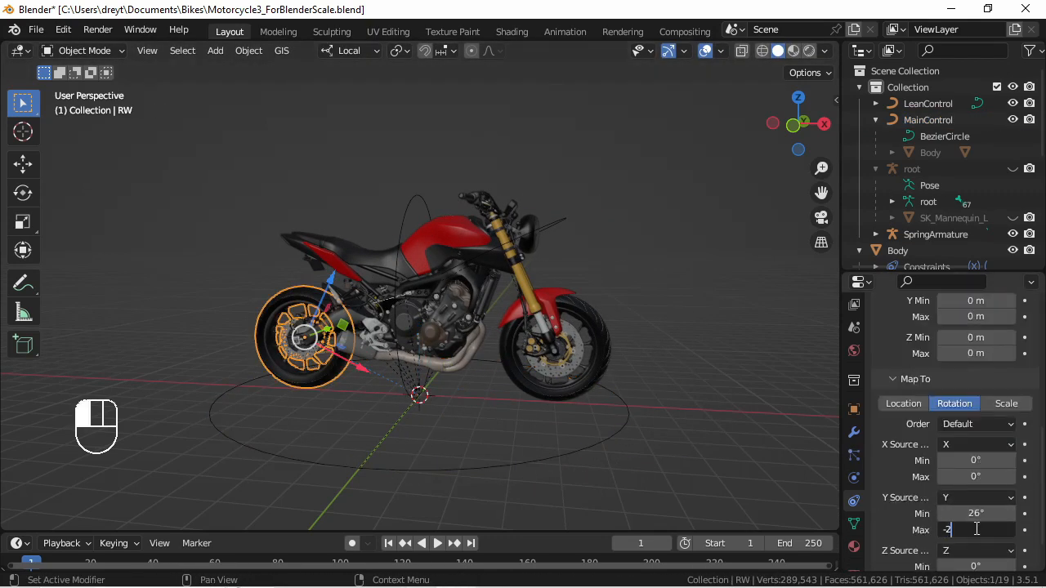
pyautogui.write('6')
pyautogui.moveTo(976, 513); pyautogui.dragTo(1005, 514)
pyautogui.rightClick(981, 514)
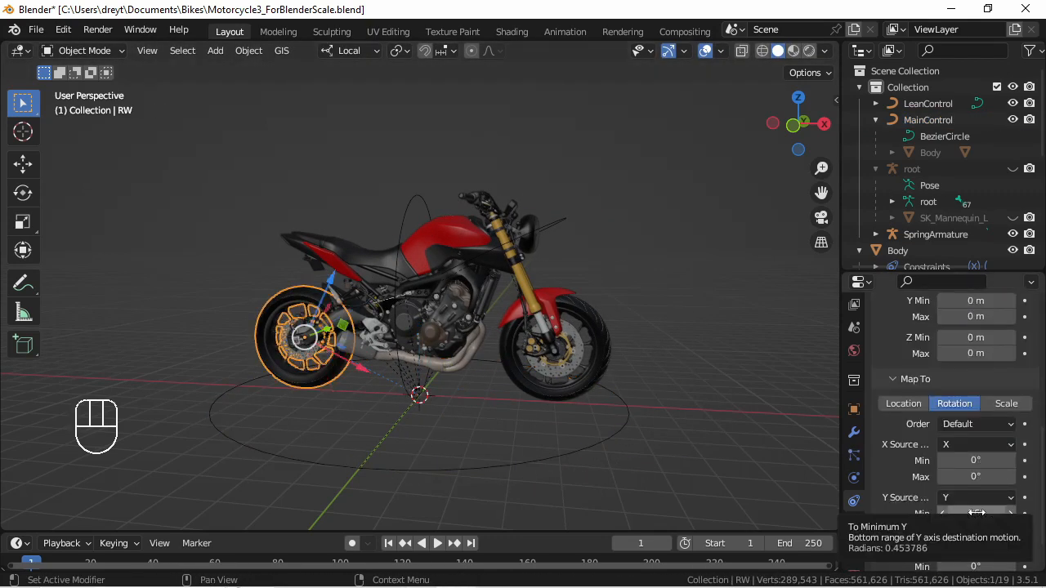
# Try a Map From X location range of Min 7 m and Max -7 m on the rear wheel constraint.
pyautogui.scroll(3, 976, 513)
pyautogui.click(978, 328)
pyautogui.write('7')
pyautogui.press('Tab')
pyautogui.write('-7')
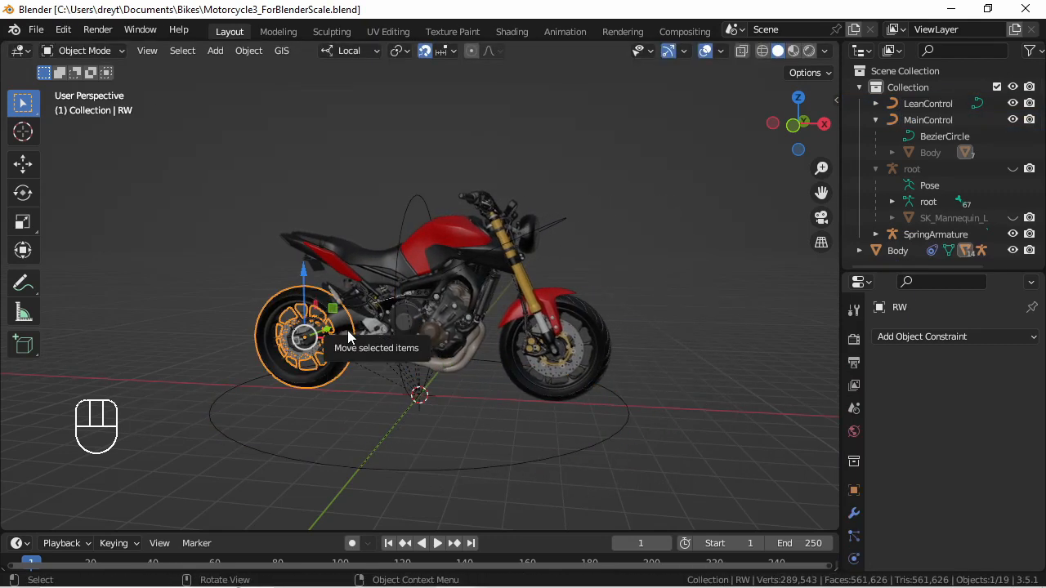
# Parent LeanControl to MainControl with the Object option.
pyautogui.click(405, 218)
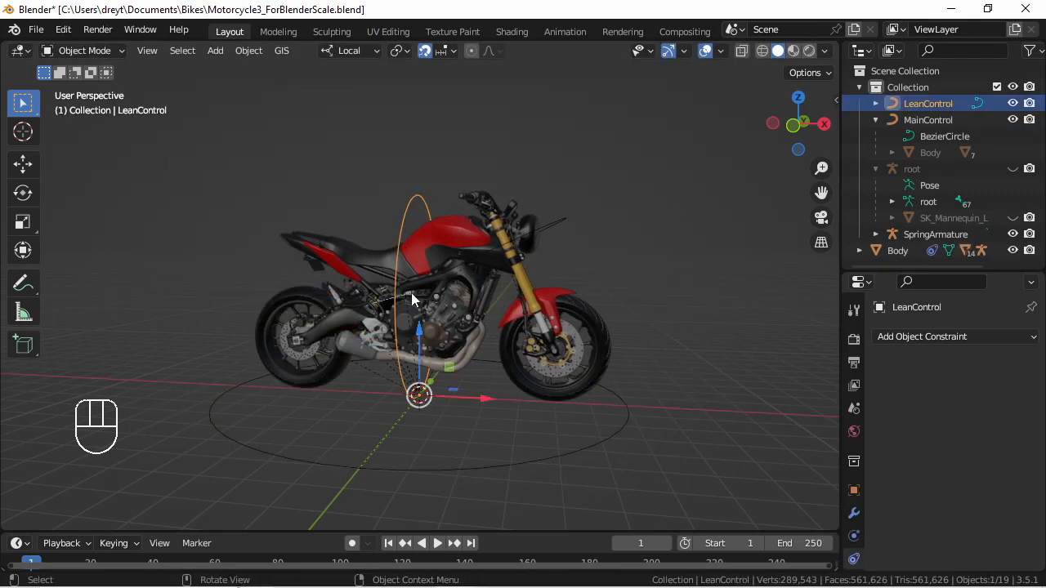
pyautogui.keyDown('shift'); pyautogui.click(421, 466); pyautogui.keyUp('shift')
pyautogui.hotkey('ctrl', 'p')
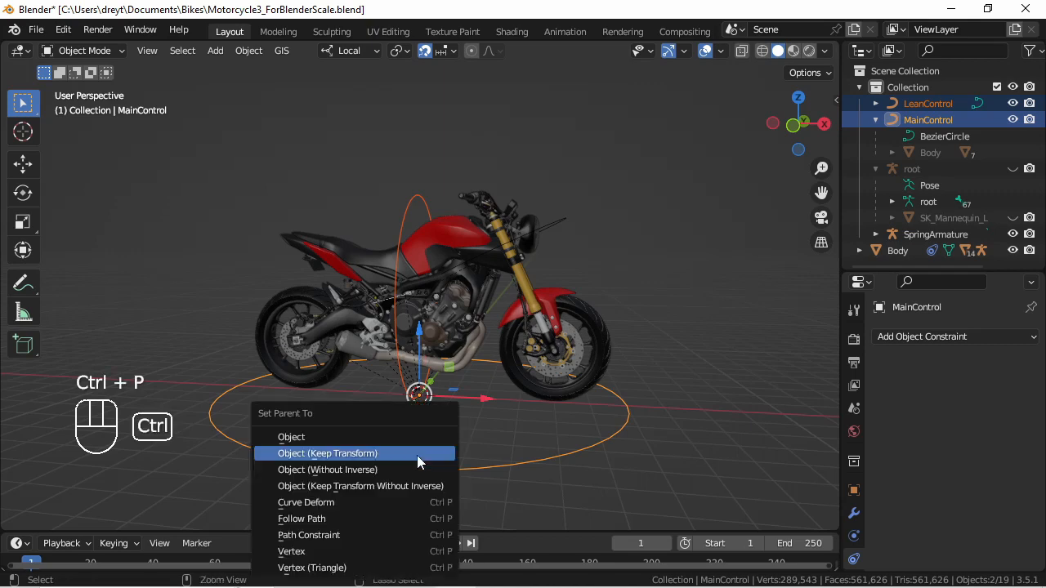
pyautogui.click(350, 431)
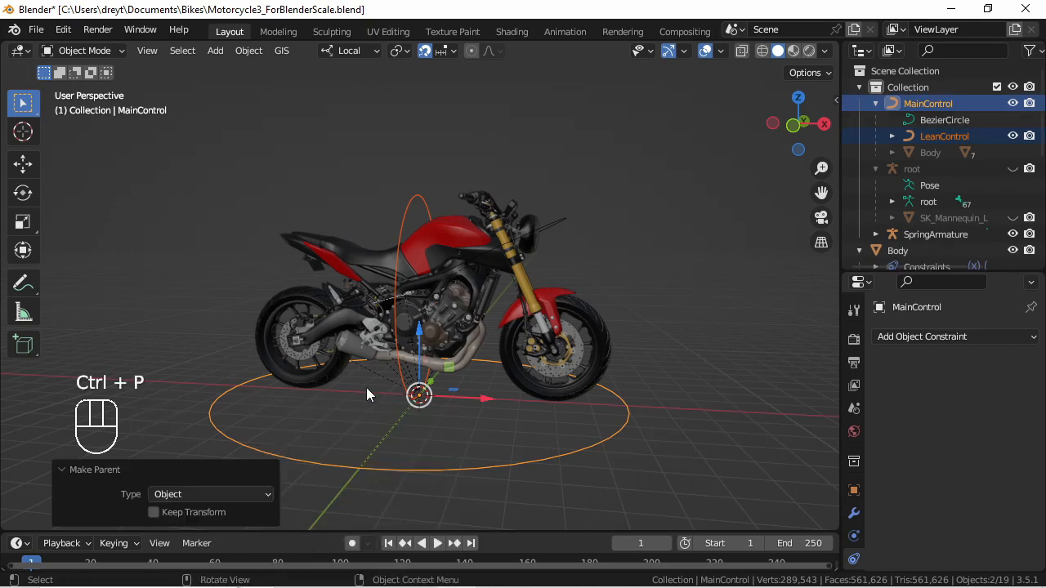
# Test moving MainControl and rotating LeanControl about its local Z and X axes, cancelling each transform.
pyautogui.click(354, 470)
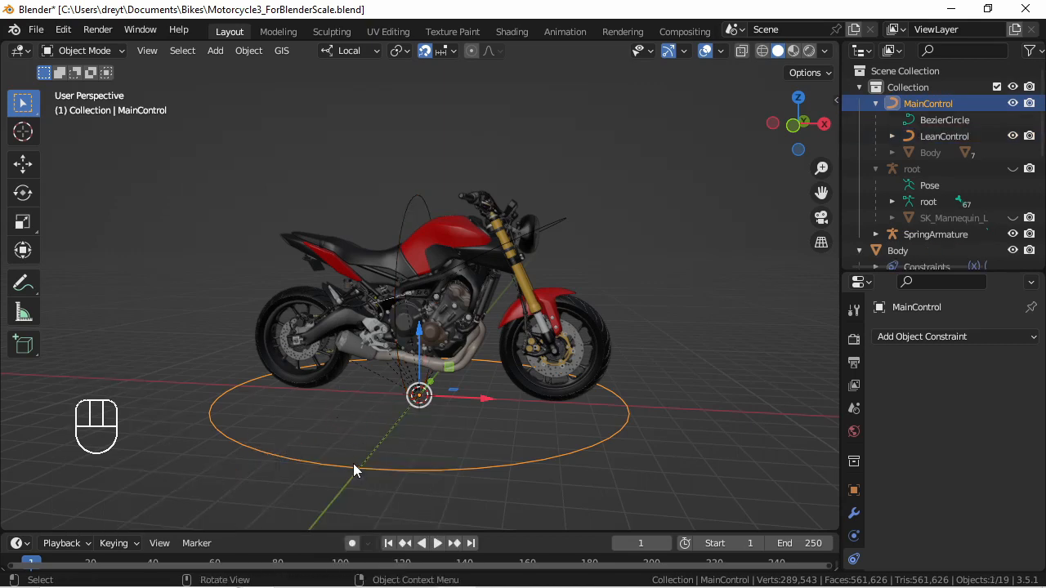
pyautogui.press('g')
pyautogui.rightClick(345, 416)
pyautogui.click(403, 216)
pyautogui.press('r')
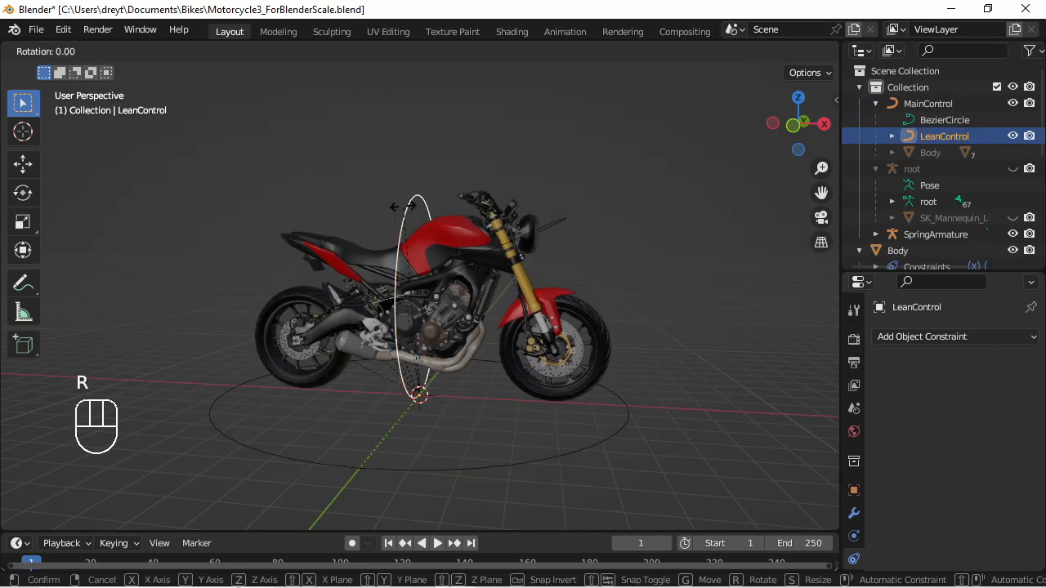
pyautogui.press('z')
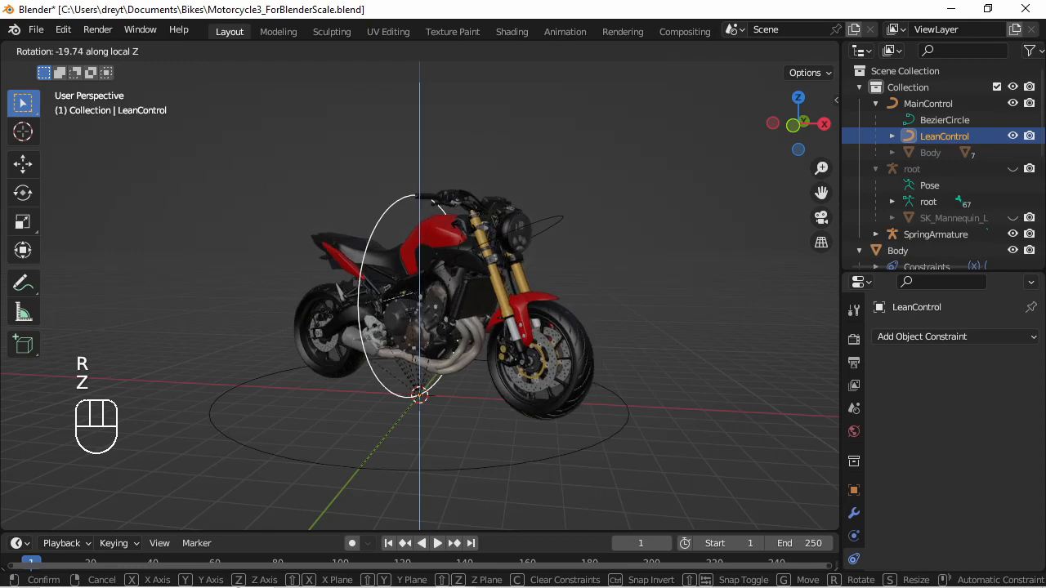
pyautogui.rightClick(395, 226)
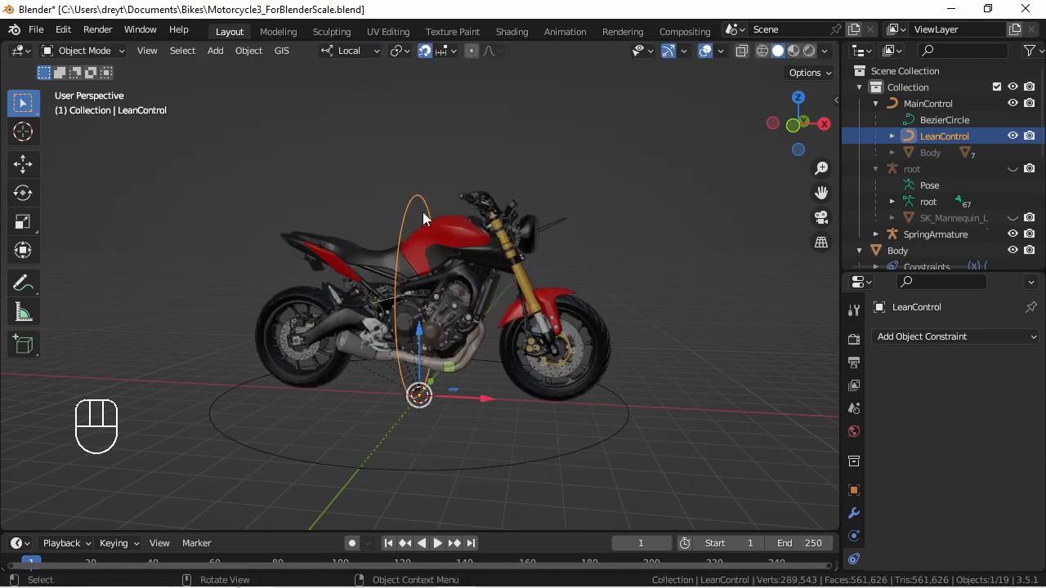
pyautogui.press('r')
pyautogui.press('x')
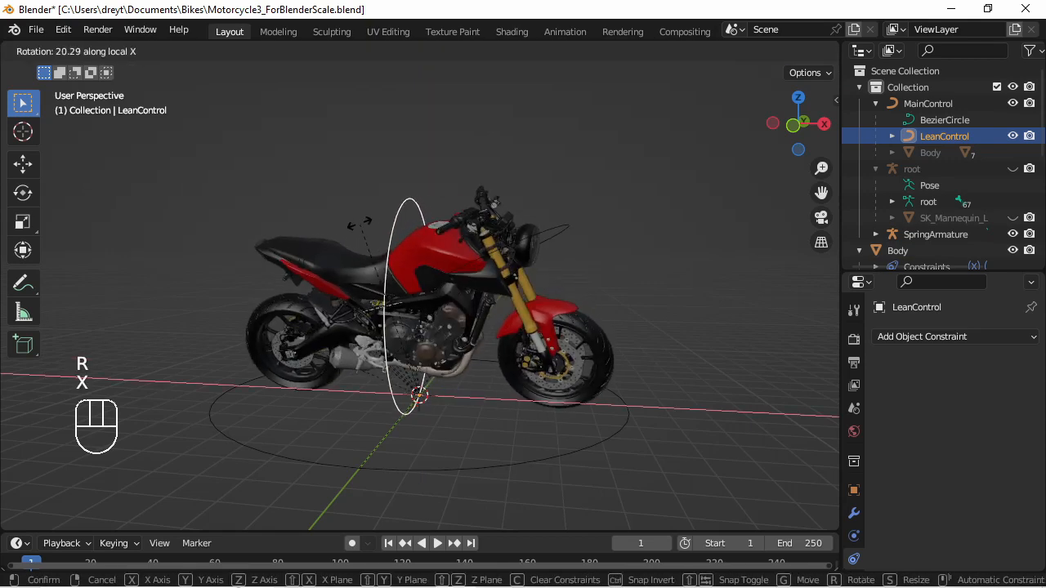
pyautogui.rightClick(417, 250)
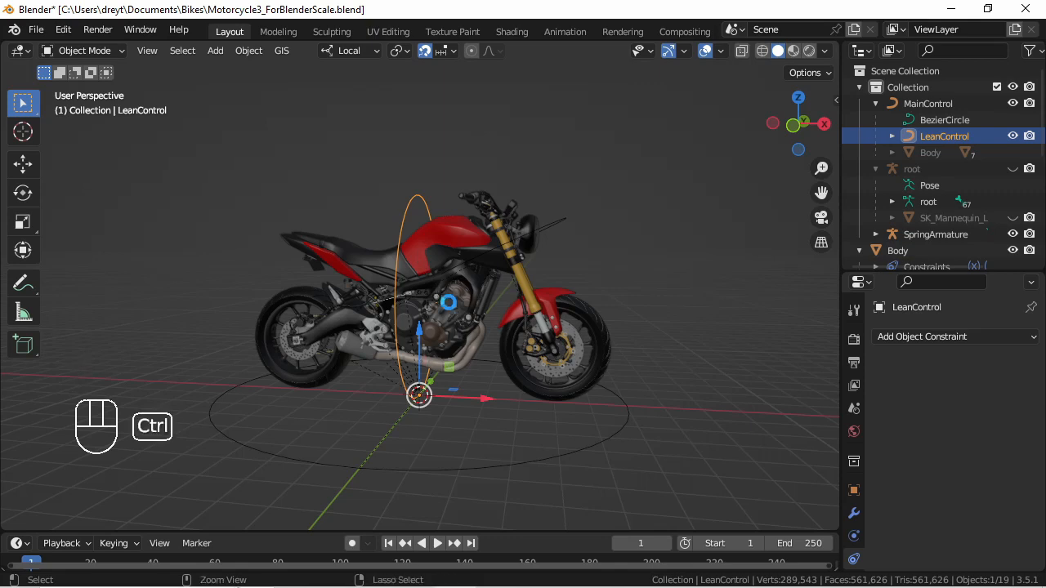
# Save the file with LeanControl parented to MainControl.
pyautogui.hotkey('ctrl', 's')
pyautogui.moveTo(450, 306); pyautogui.dragTo(430, 310, button='middle')
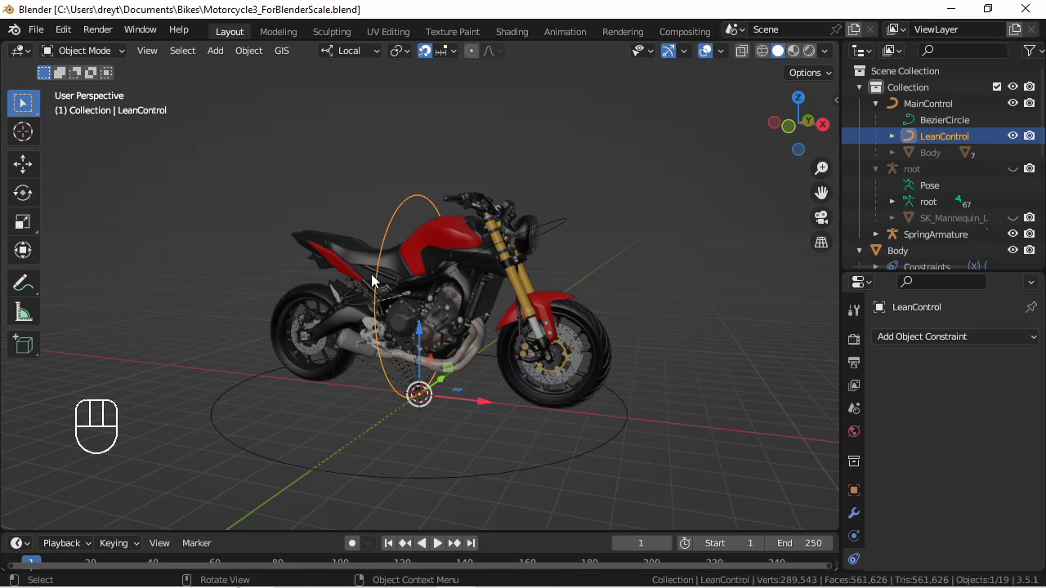
pyautogui.hotkey('ctrl', 'z')
# Add a Transformation constraint to the front wheel (FW) targeting MainControl, enabling Extrapolate and using Local Space for both target and owner.
pyautogui.click(900, 337)
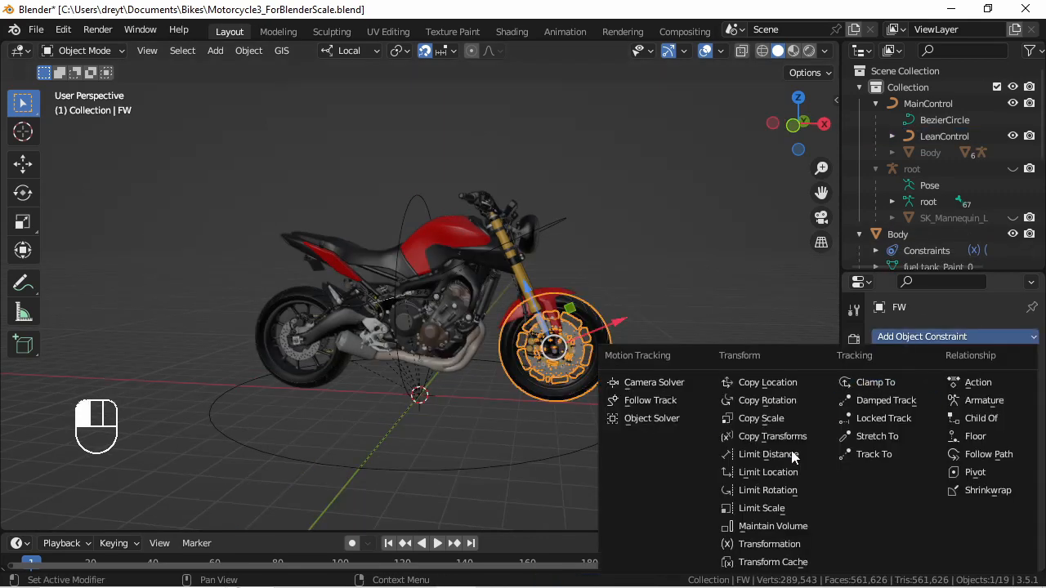
pyautogui.click(734, 544)
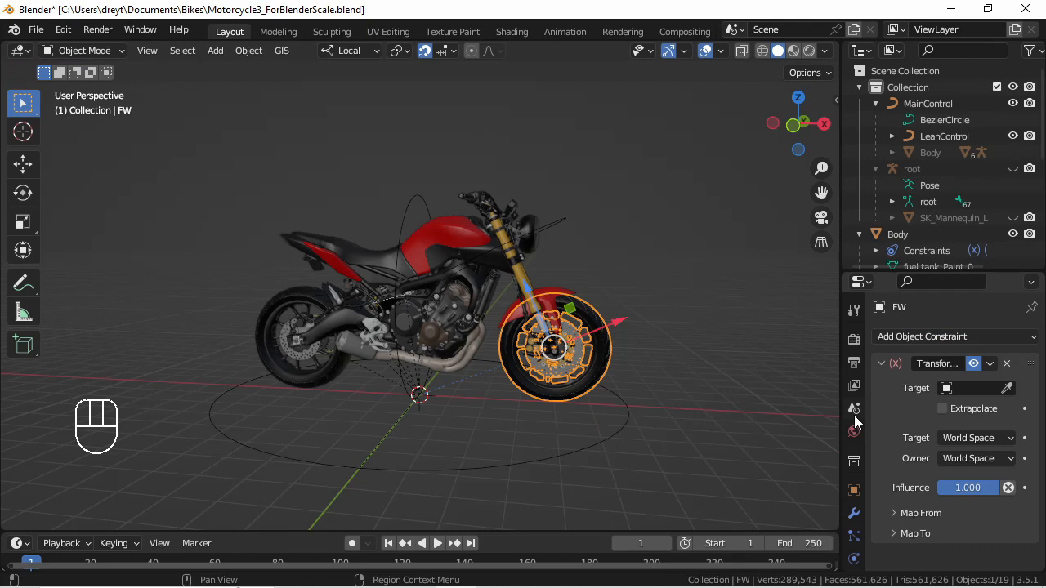
pyautogui.click(952, 389)
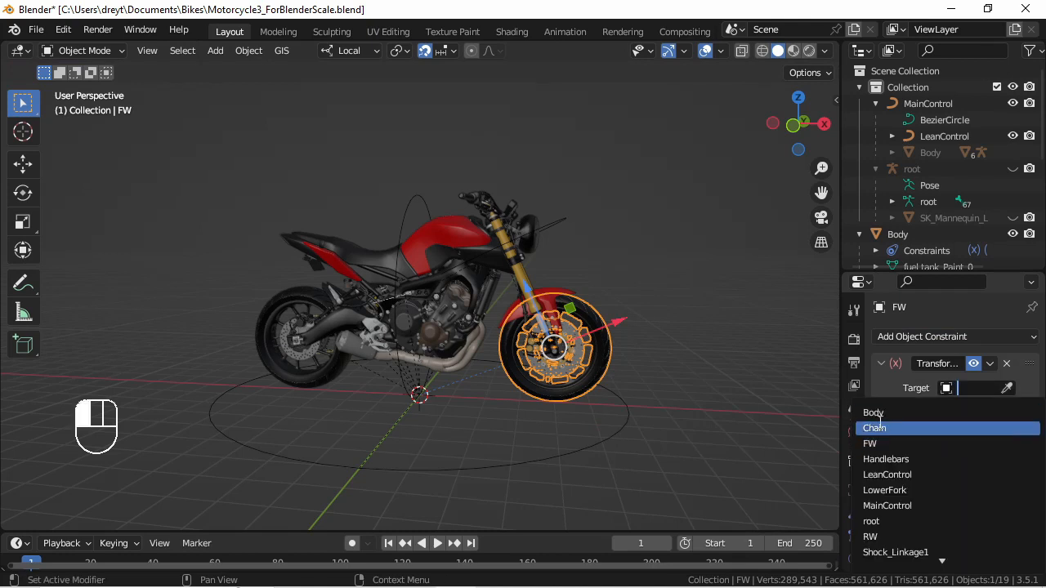
pyautogui.click(891, 506)
pyautogui.click(943, 410)
pyautogui.click(941, 440)
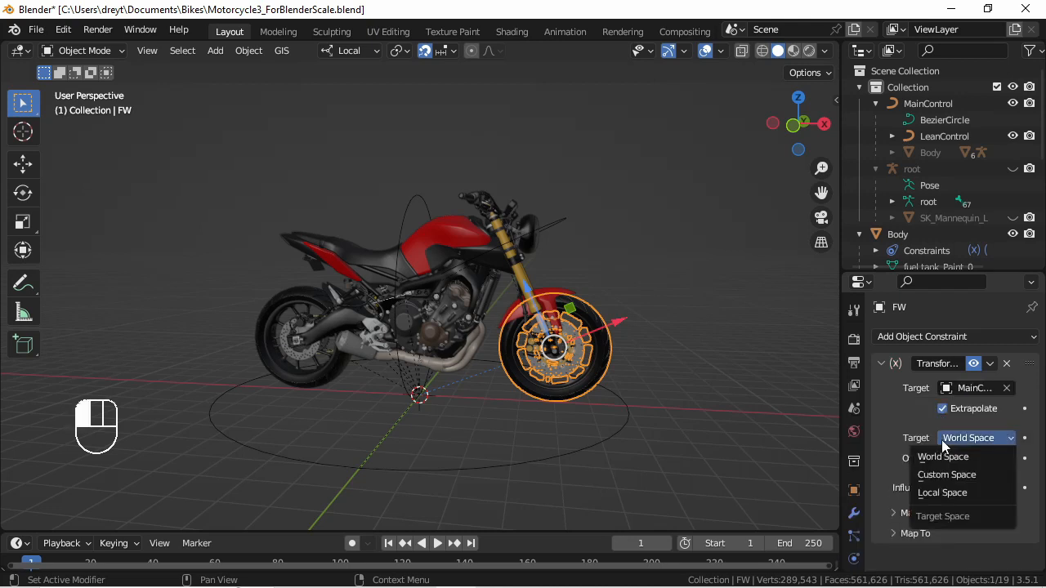
pyautogui.click(938, 493)
pyautogui.click(950, 461)
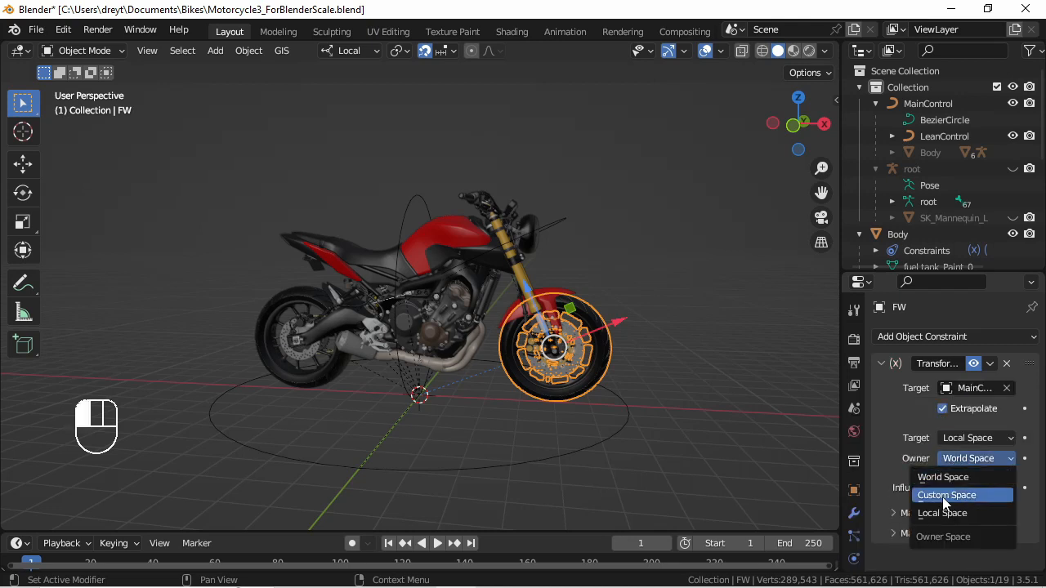
pyautogui.click(941, 512)
# Map the front wheel's Y rotation from the X source with Min 360° and Max -360°.
pyautogui.click(919, 513)
pyautogui.scroll(-2, 916, 510)
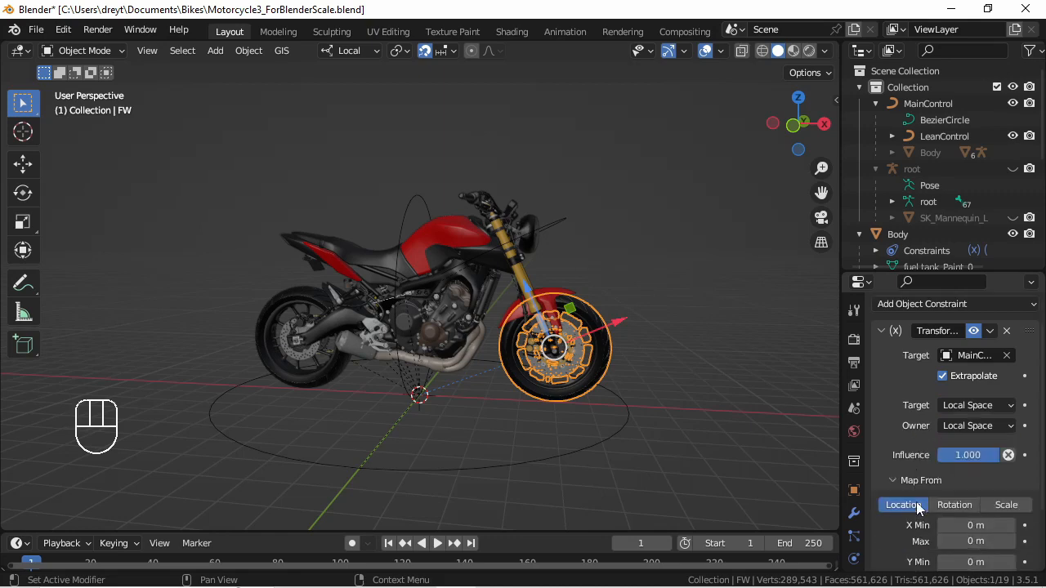
pyautogui.click(967, 494)
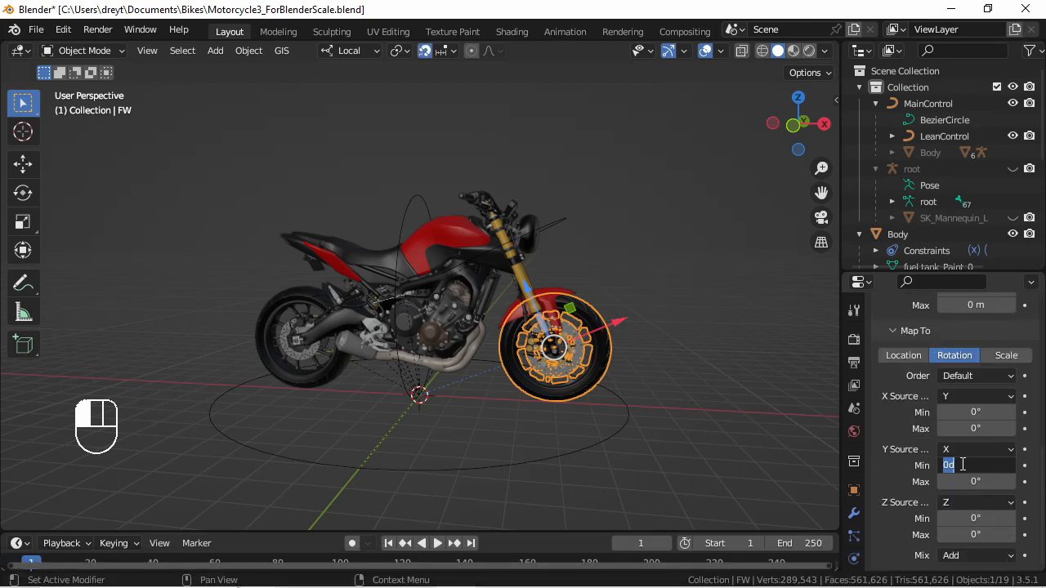
pyautogui.write('360')
pyautogui.press('Tab')
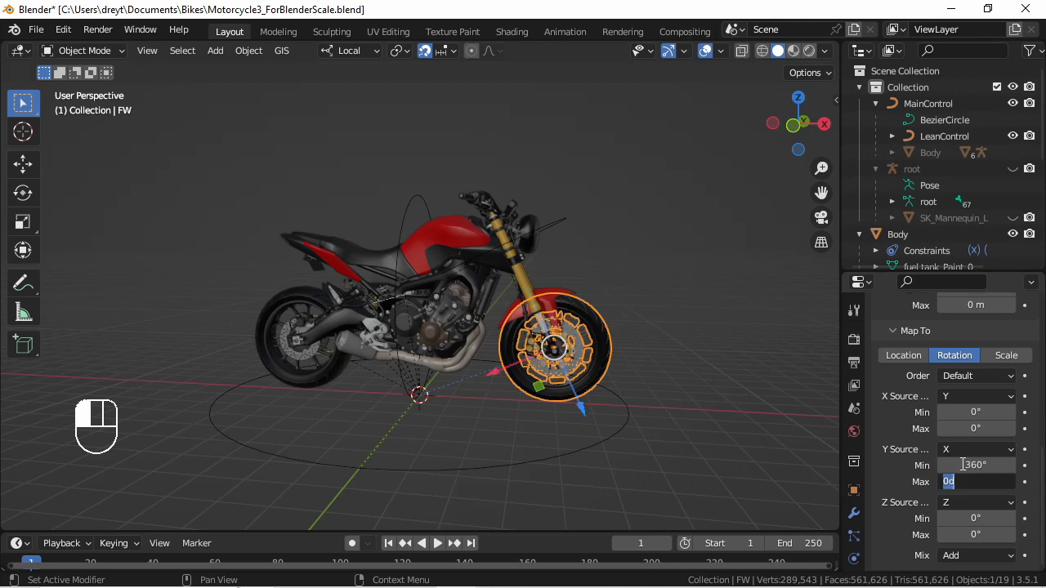
pyautogui.write('-360')
pyautogui.press('Return')
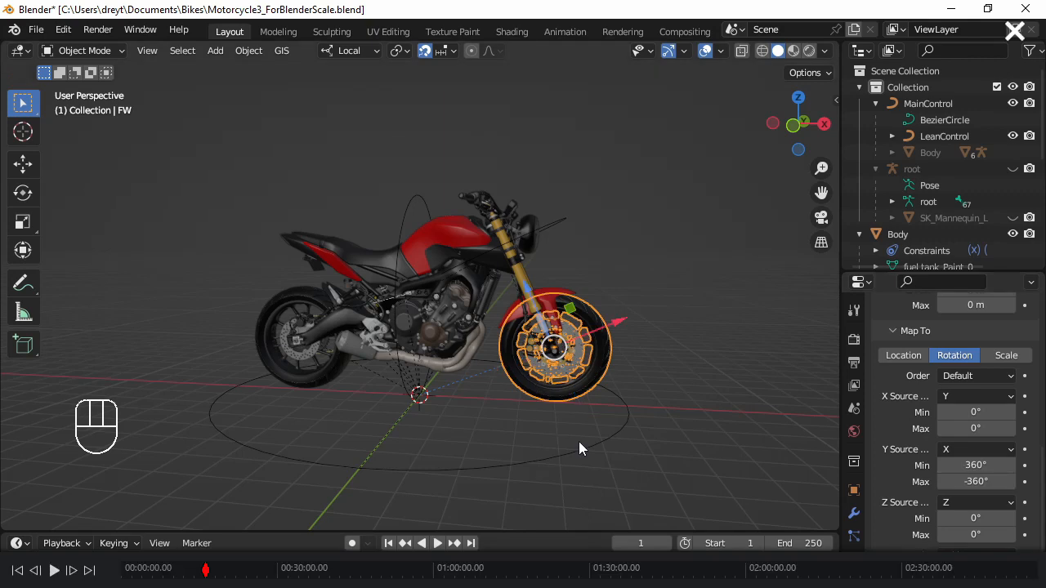
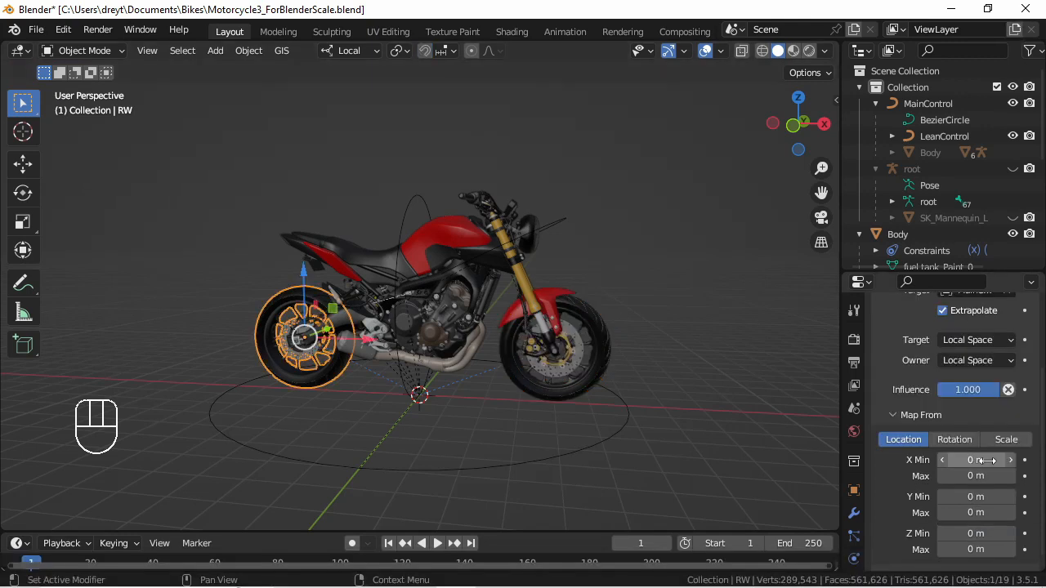
# Set the Map From X location range of the rear wheel (RW) constraint to Min 3 m and Max -3 m.
pyautogui.click(989, 461)
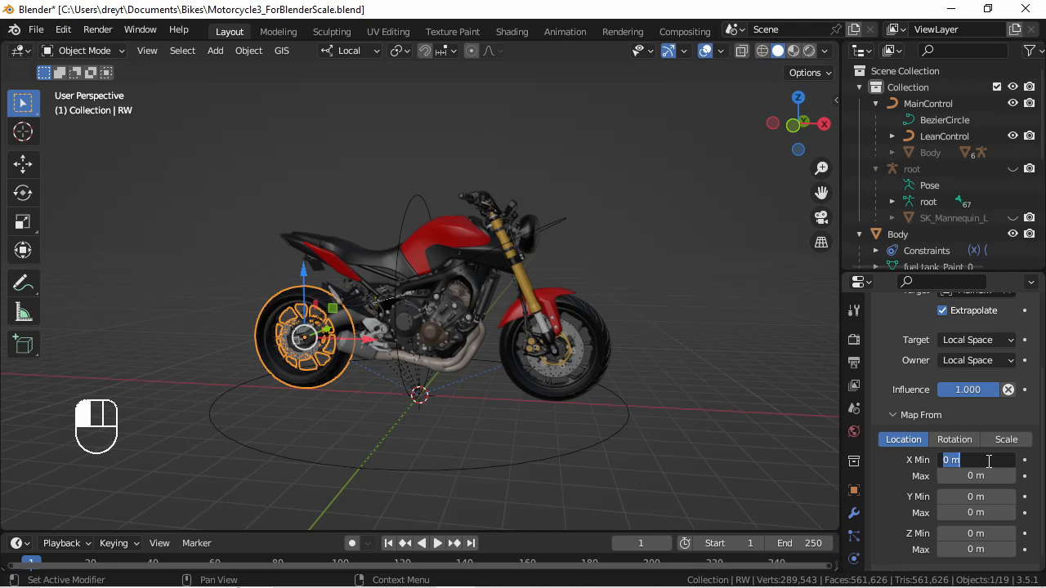
pyautogui.write('3')
pyautogui.press('Tab')
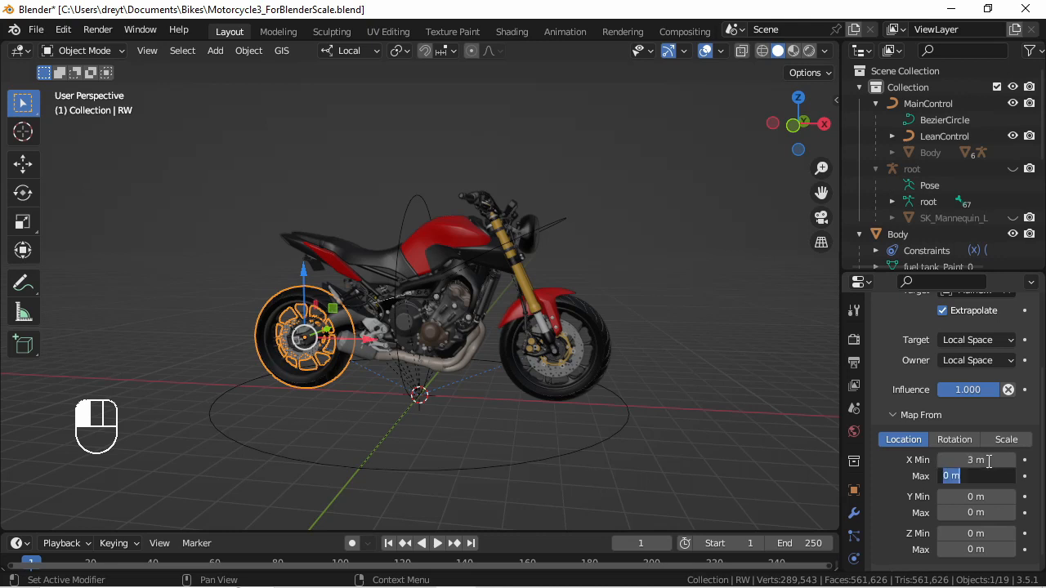
pyautogui.write('-3')
pyautogui.press('Return')
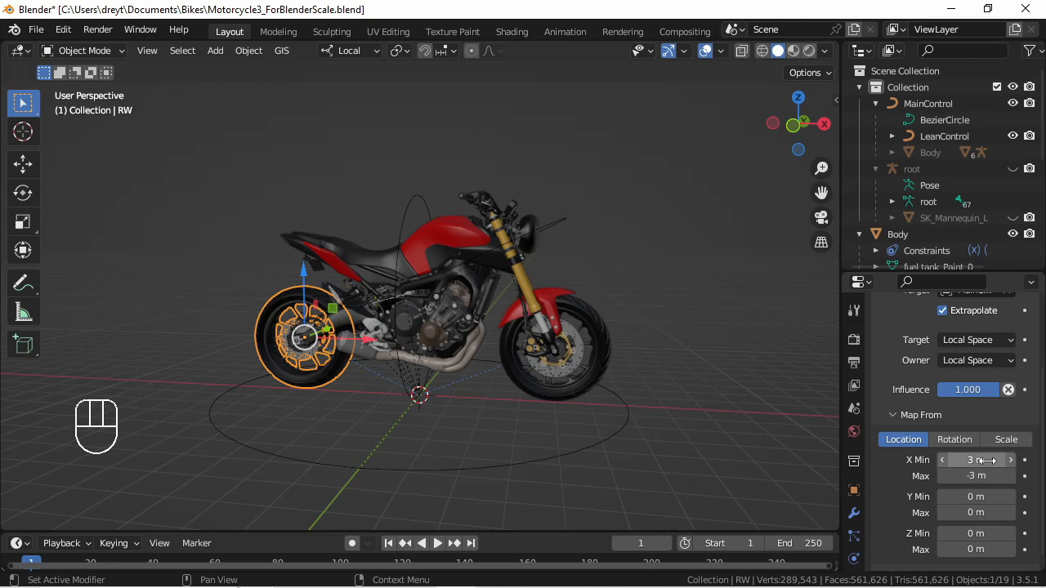
# Switch the rear wheel constraint's Map To to Rotation and select the front wheel to check its mapping.
pyautogui.scroll(-1, 981, 460)
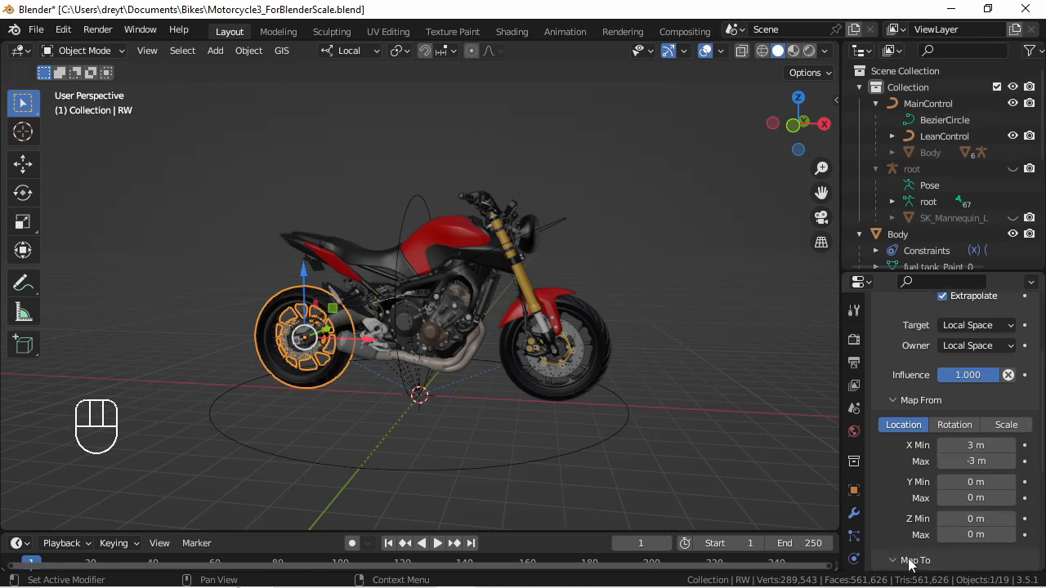
pyautogui.scroll(-6, 915, 556)
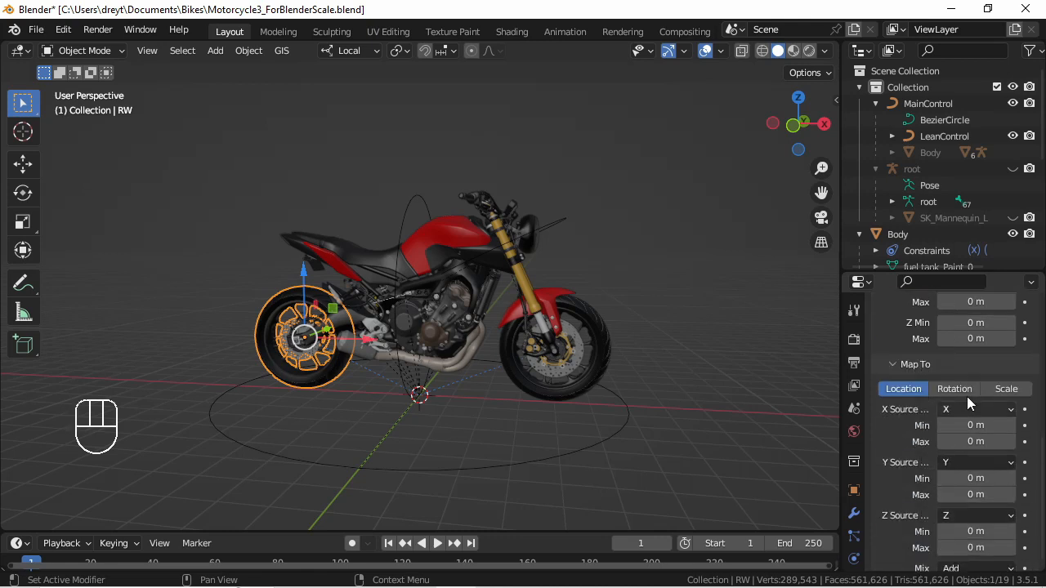
pyautogui.click(965, 389)
pyautogui.scroll(-1, 973, 400)
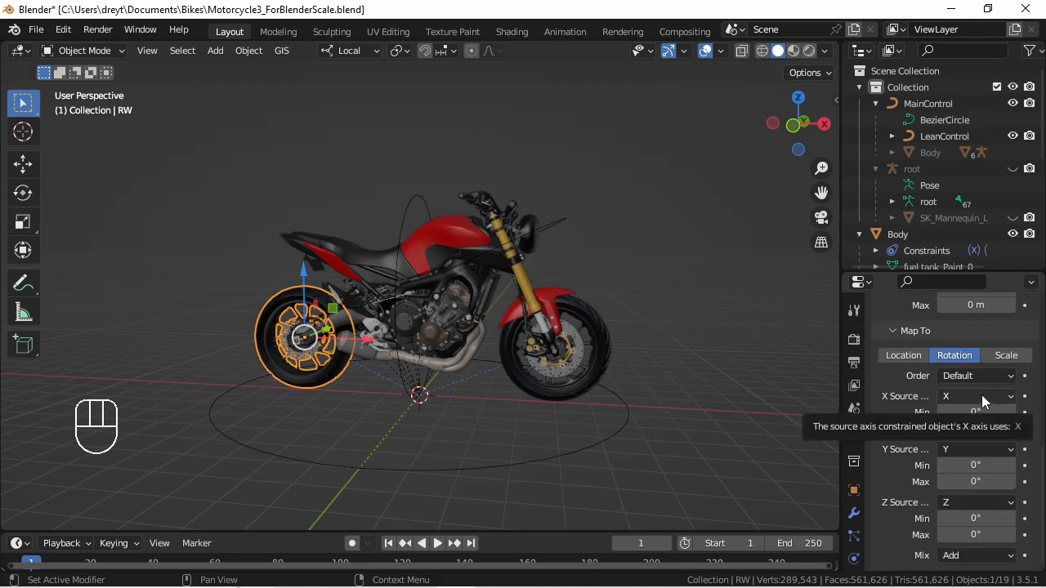
pyautogui.click(583, 374)
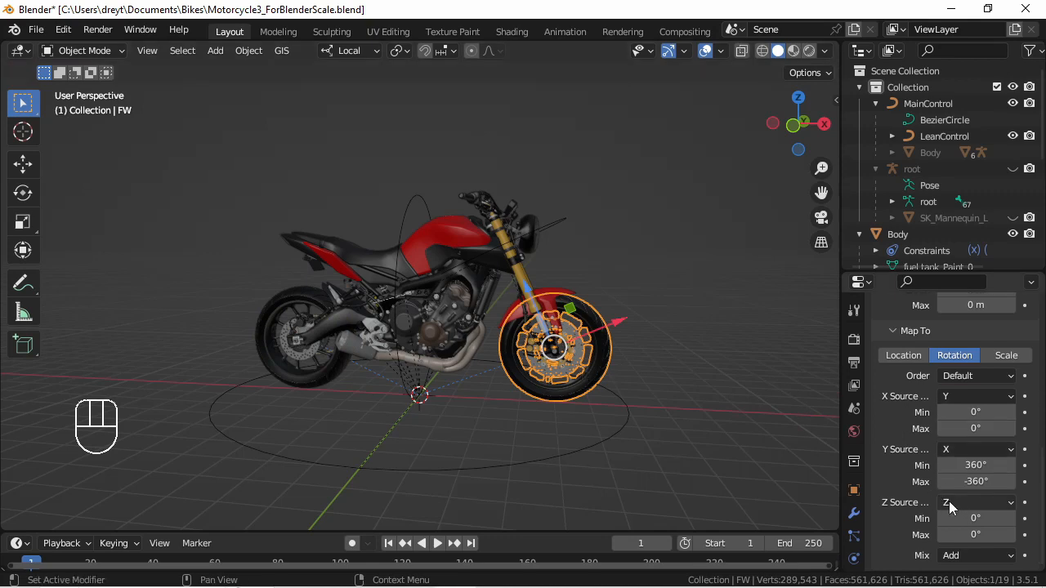
# Set the rear wheel constraint's rotation mapping so X takes its source from Y and Y takes its source from X.
pyautogui.click(339, 374)
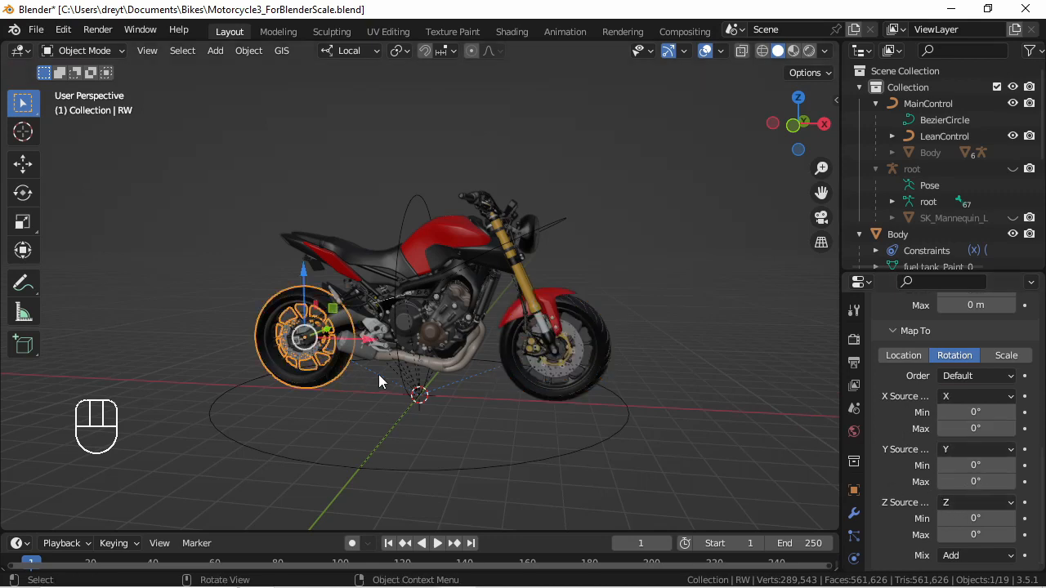
pyautogui.click(973, 397)
pyautogui.click(945, 432)
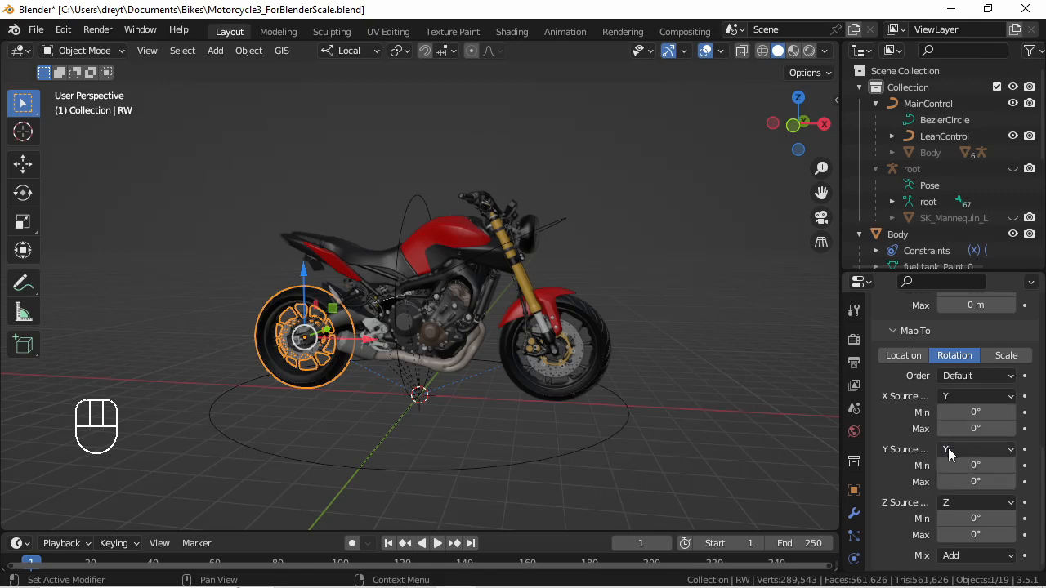
pyautogui.click(948, 448)
pyautogui.click(937, 465)
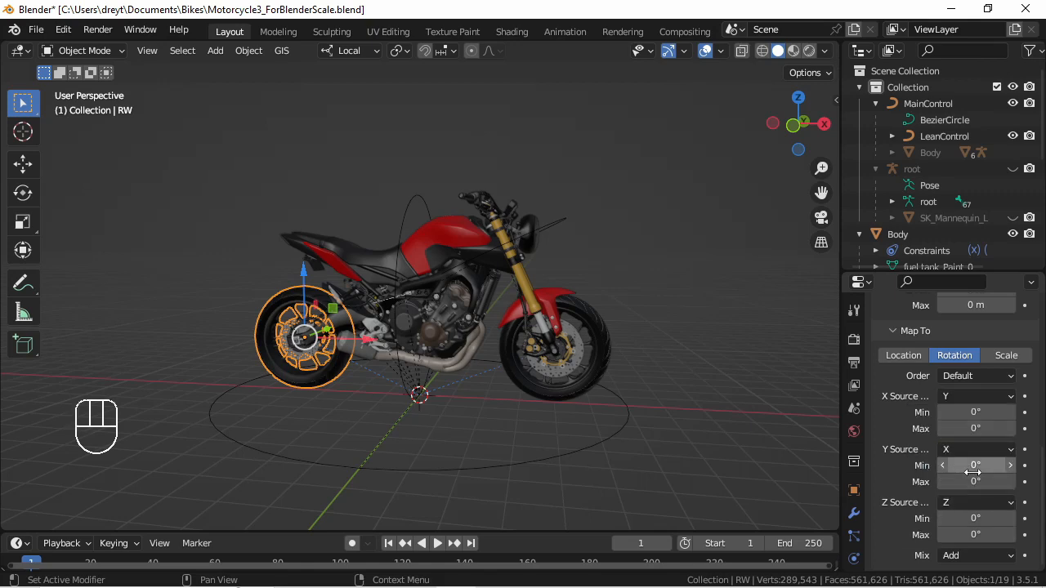
# Set the rear wheel's mapped Y rotation range to Min 360° and Max -360°.
pyautogui.click(965, 466)
pyautogui.write('360')
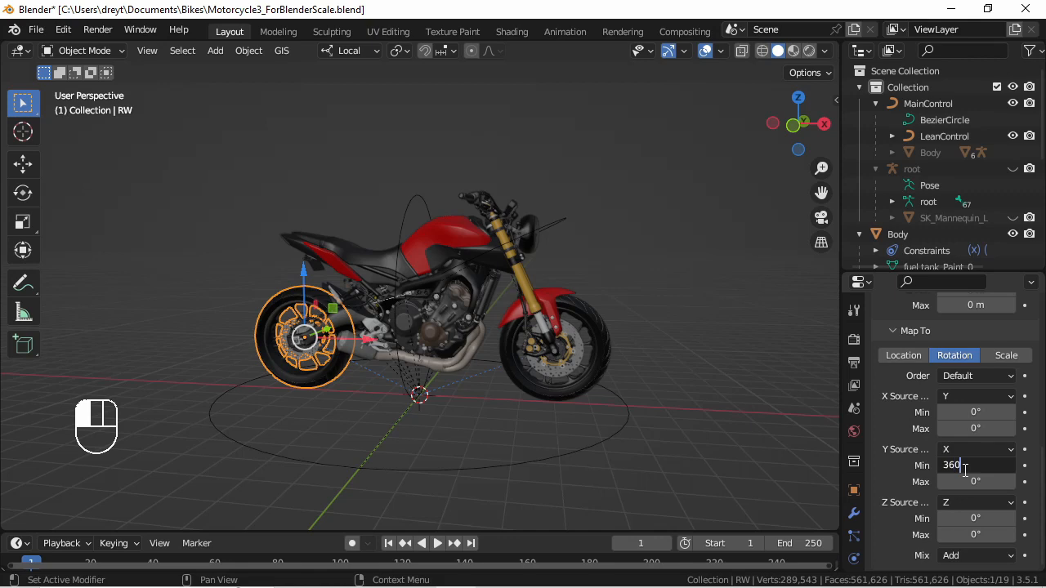
pyautogui.press('Tab')
pyautogui.write('-360')
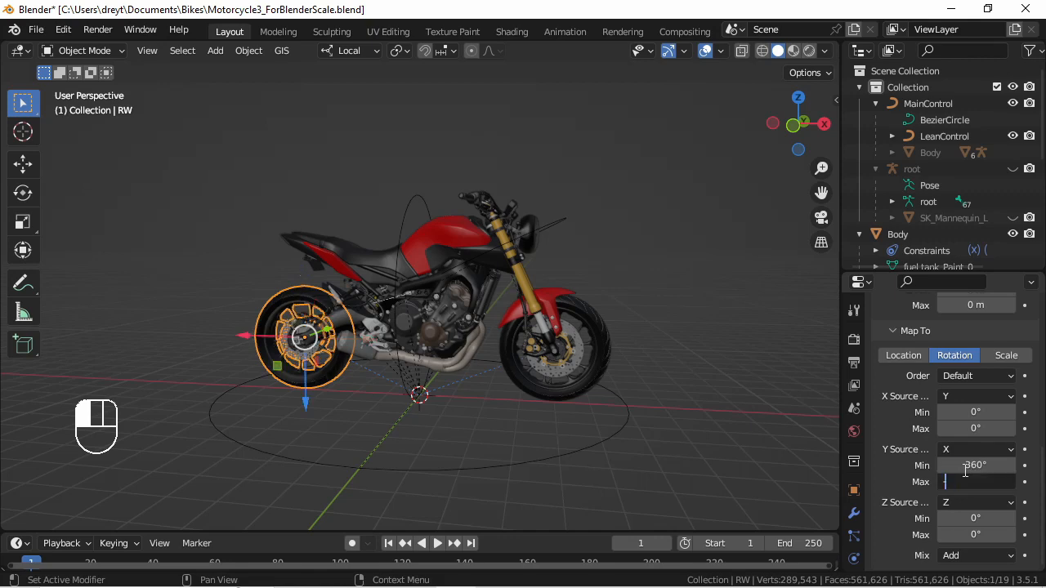
pyautogui.press('Return')
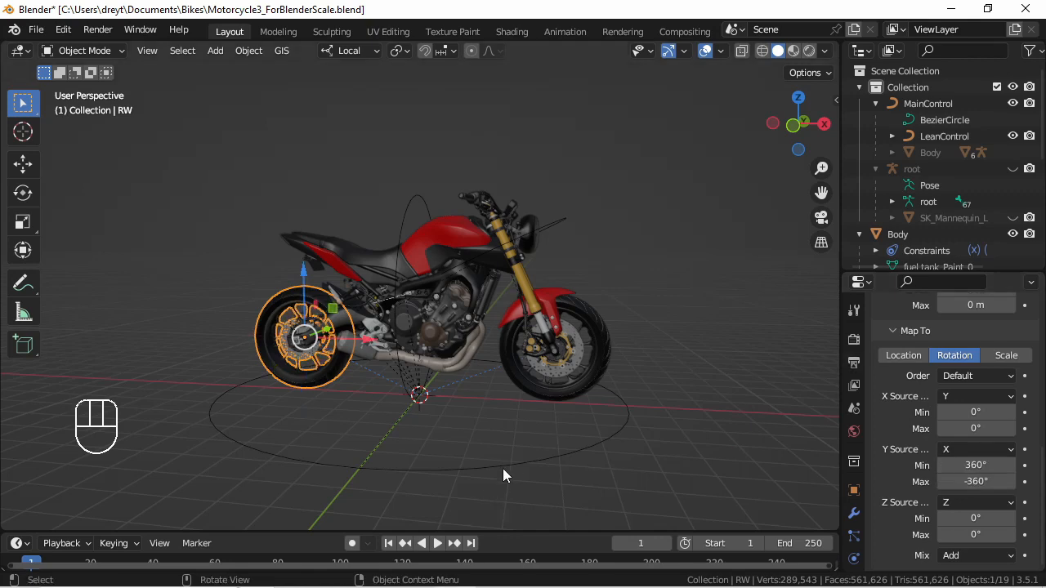
# Test the wheel spin by sliding MainControl along its local X axis.
pyautogui.click(526, 465)
pyautogui.press('g')
pyautogui.press('x')
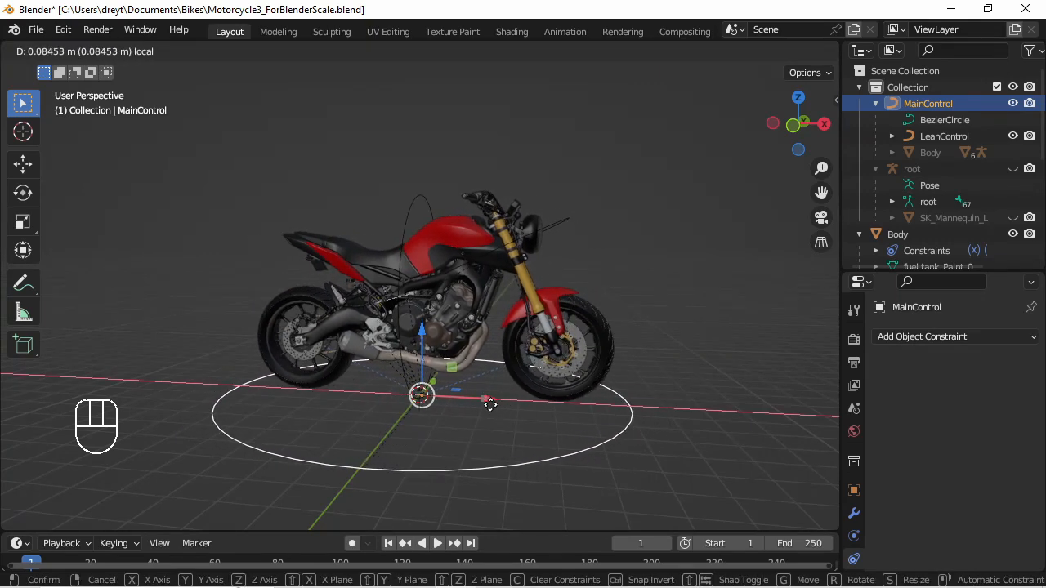
pyautogui.click(481, 405)
pyautogui.moveTo(482, 407)
pyautogui.mouseDown(button='middle')
pyautogui.moveTo(491, 404)
pyautogui.moveTo(477, 394)
pyautogui.mouseUp(button='middle')
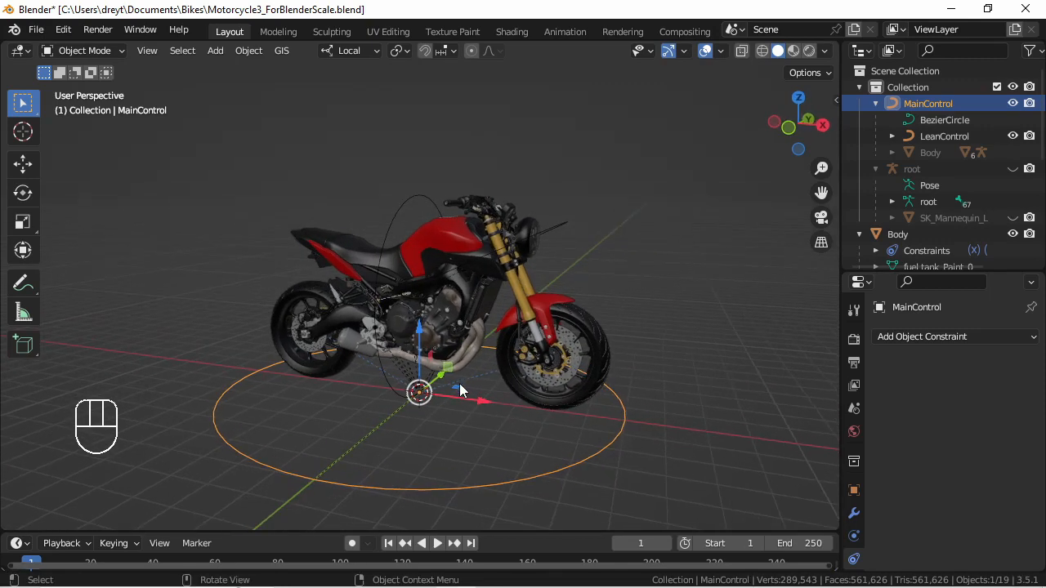
# Try rotating LeanControl freely and sliding MainControl along its local X axis, and undo the test.
pyautogui.click(390, 226)
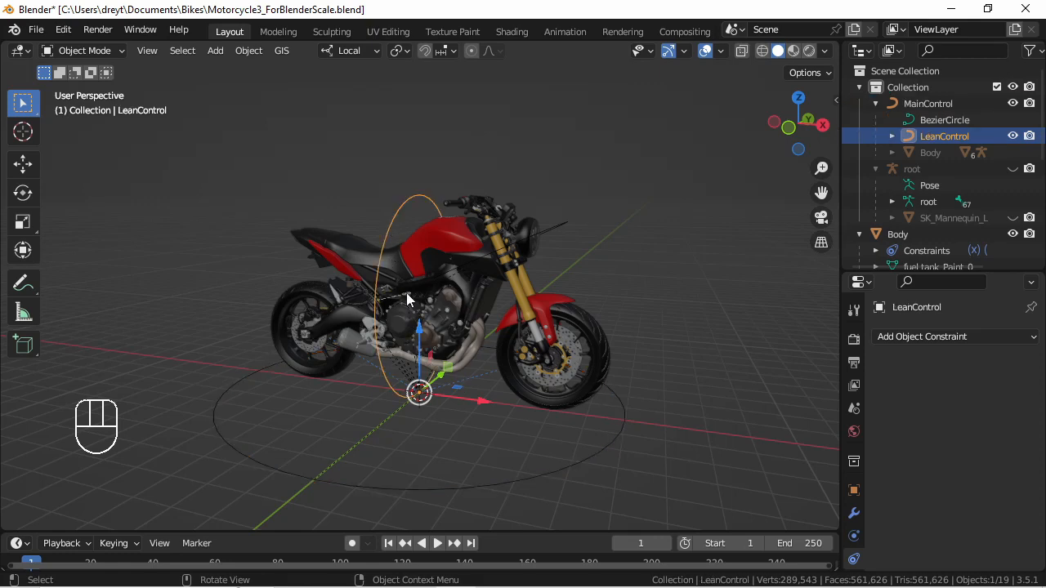
pyautogui.press('r')
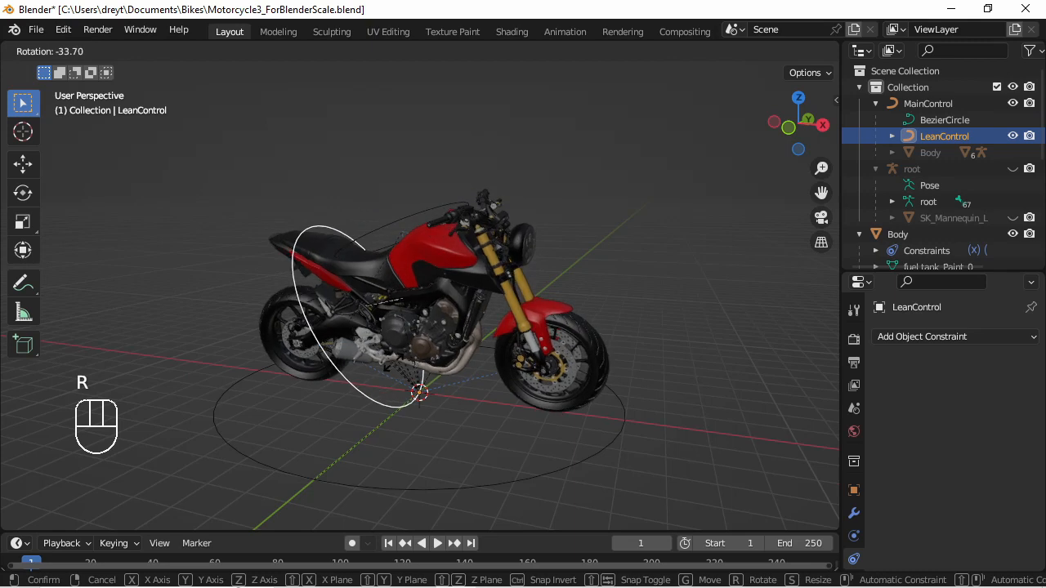
pyautogui.click(400, 371)
pyautogui.click(486, 484)
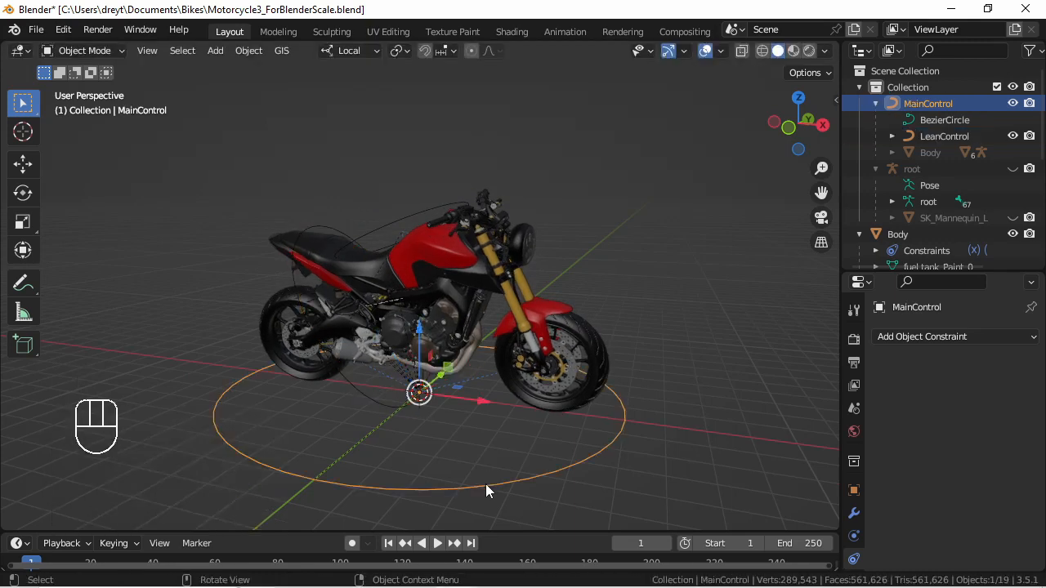
pyautogui.press('g')
pyautogui.press('x')
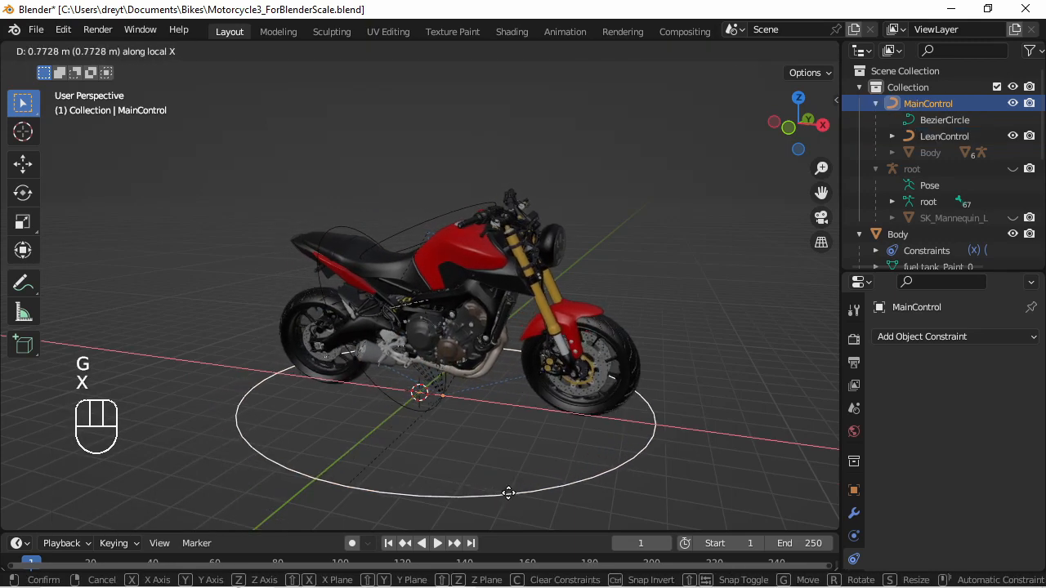
pyautogui.click(453, 436)
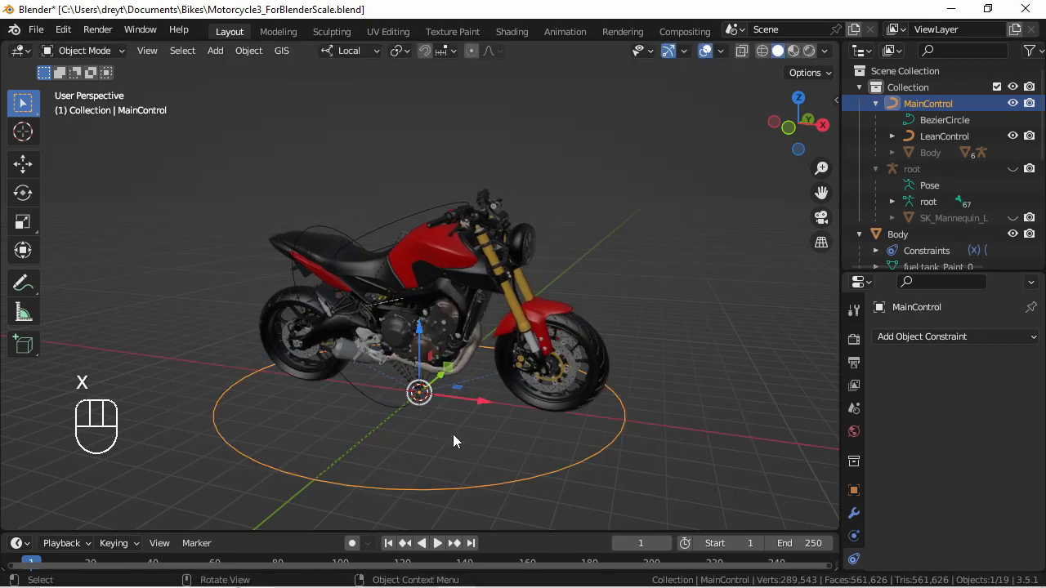
pyautogui.hotkey('ctrl', 'z')
pyautogui.hotkey('ctrl', 'z')
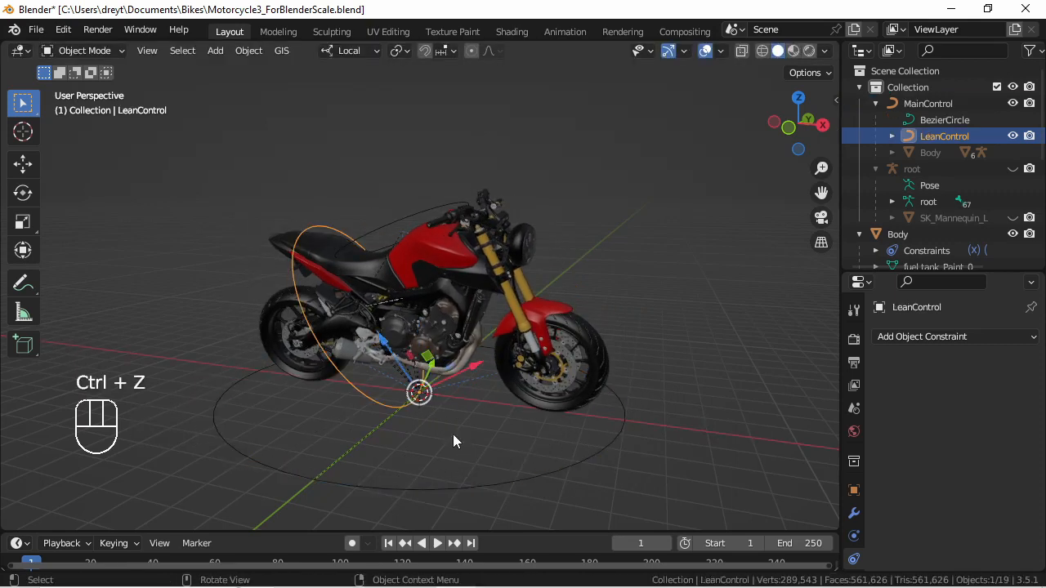
# Try leaning the bike with LeanControl about -20.8° around local X, test MainControl along X, and undo the lean.
pyautogui.press('r')
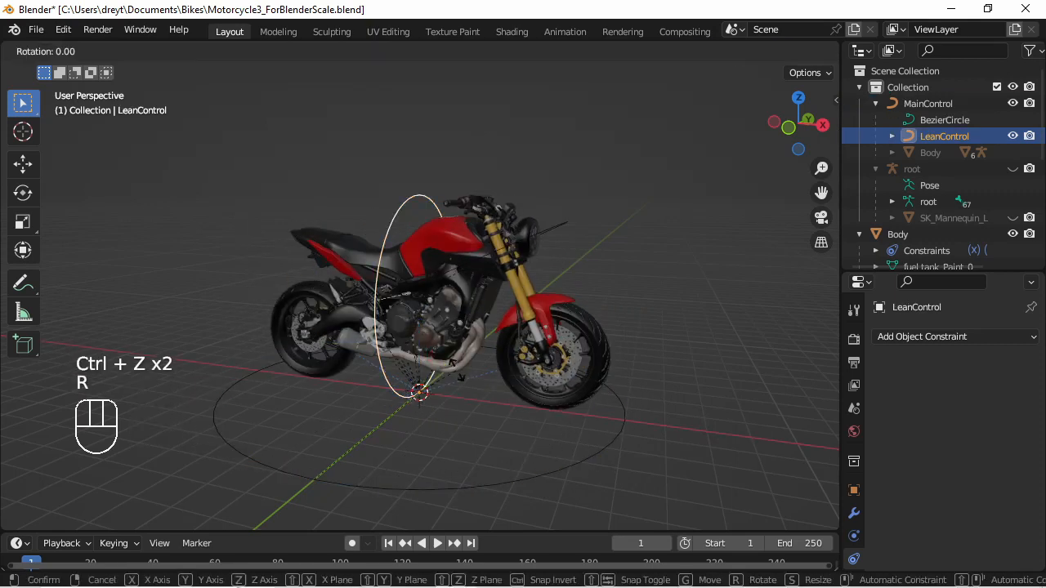
pyautogui.press('x')
pyautogui.click(445, 391)
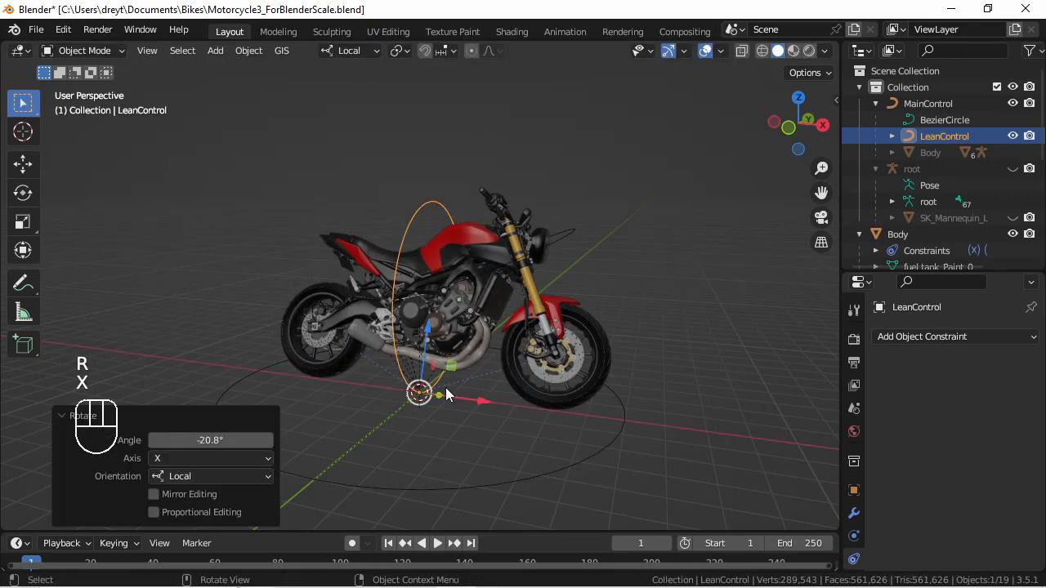
pyautogui.click(489, 484)
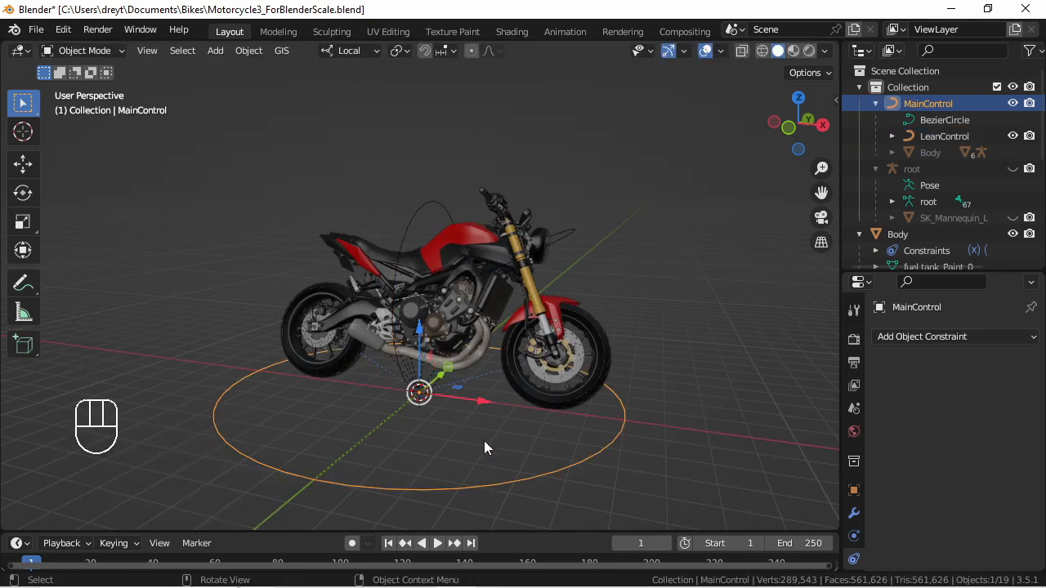
pyautogui.moveTo(484, 401); pyautogui.dragTo(542, 412)
pyautogui.rightClick(542, 412)
pyautogui.hotkey('ctrl', 'z')
pyautogui.hotkey('ctrl', 'z')
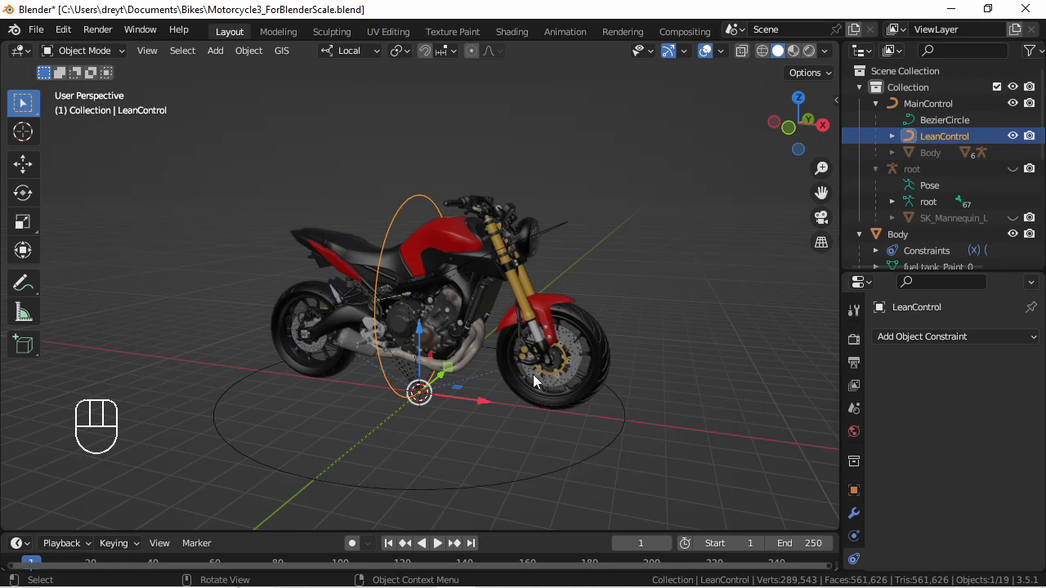
# Save the motorcycle file.
pyautogui.hotkey('ctrl', 's')
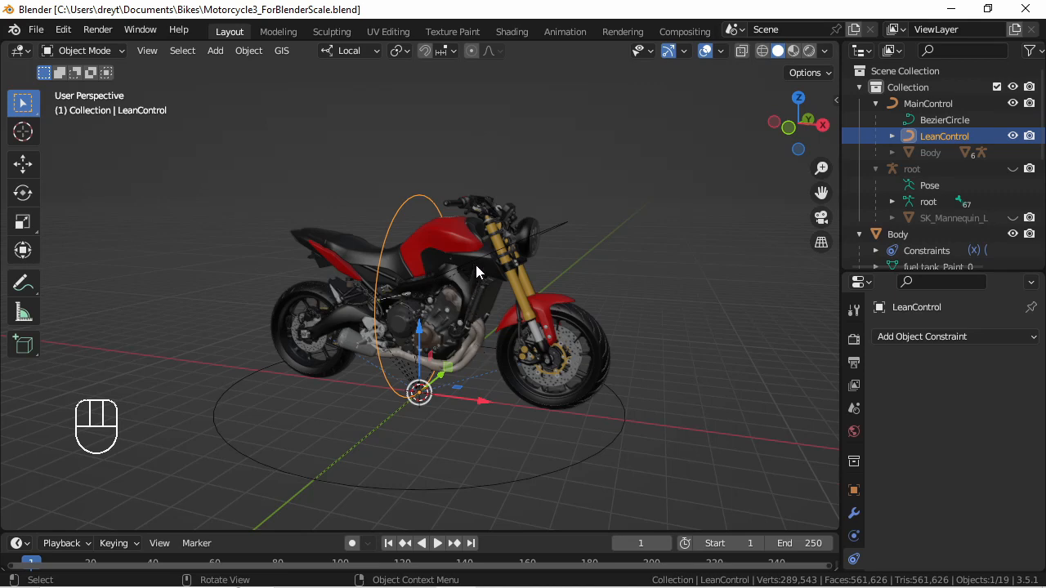
pyautogui.press('KP_1')
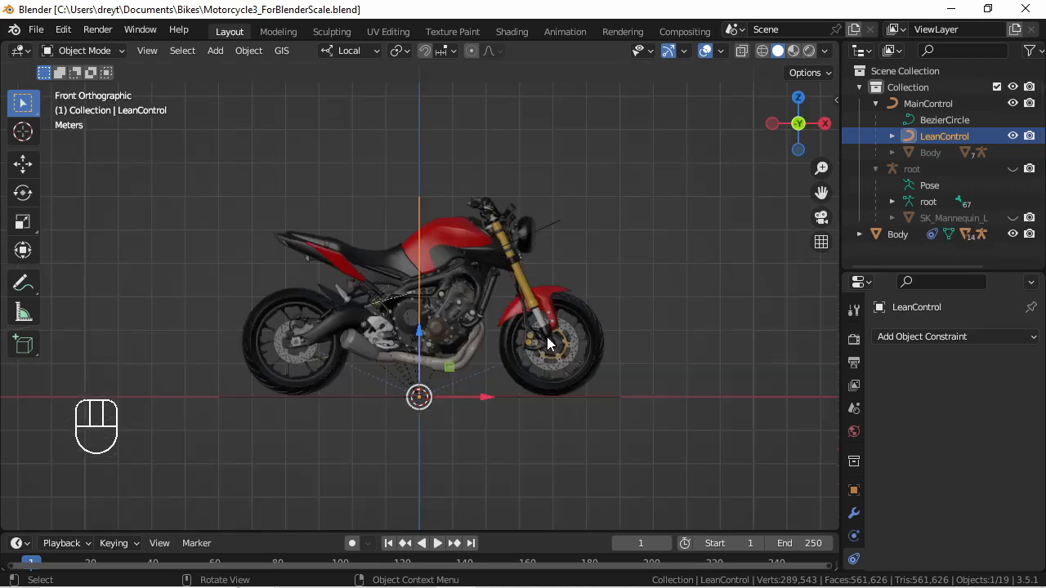
pyautogui.moveTo(517, 345); pyautogui.dragTo(460, 371, button='middle')
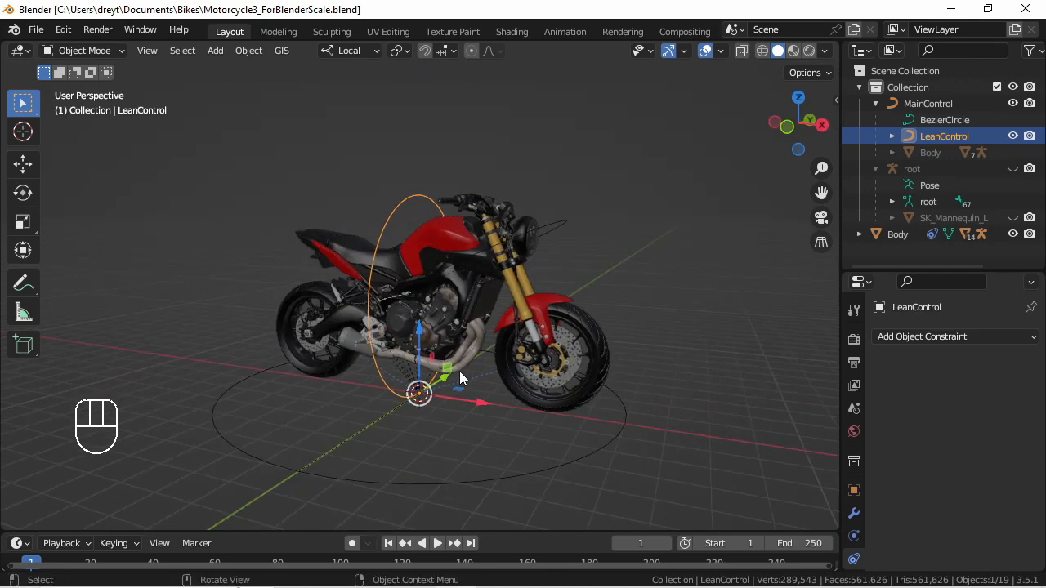
# Try moving MainControl a short distance along its X axis and cancel the move.
pyautogui.click(491, 469)
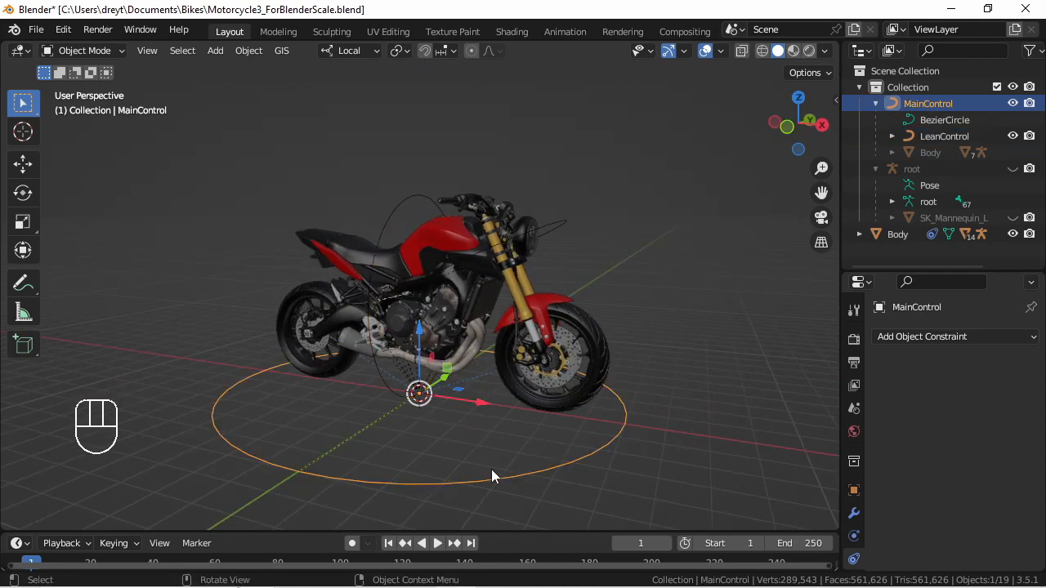
pyautogui.moveTo(483, 402); pyautogui.dragTo(496, 404)
pyautogui.rightClick(497, 404)
pyautogui.moveTo(433, 390); pyautogui.dragTo(462, 367, button='middle')
# Add a Bezier circle with a 1 m radius at the world origin.
pyautogui.press('KP_1')
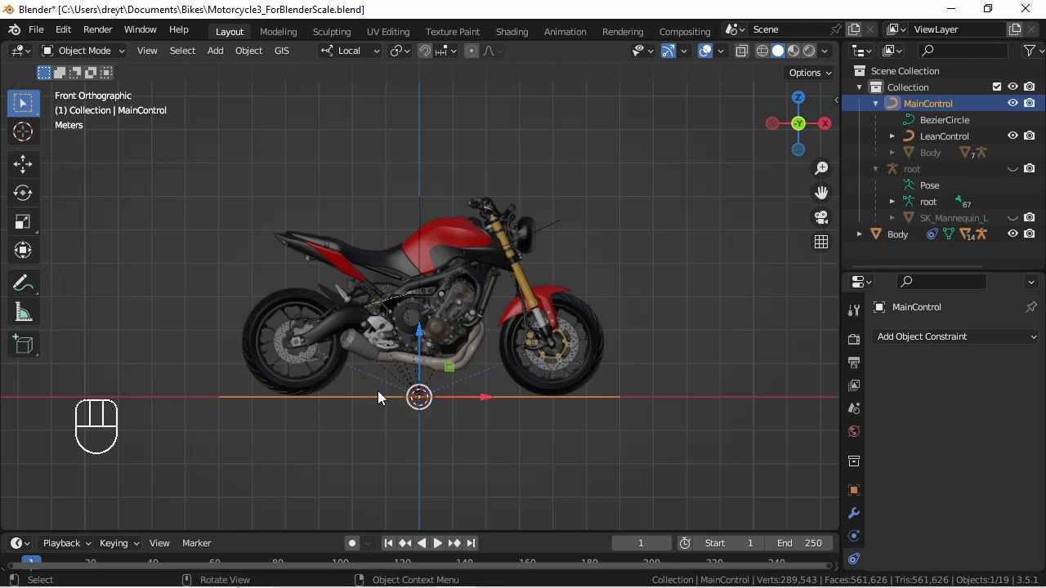
pyautogui.hotkey('shift', 'a')
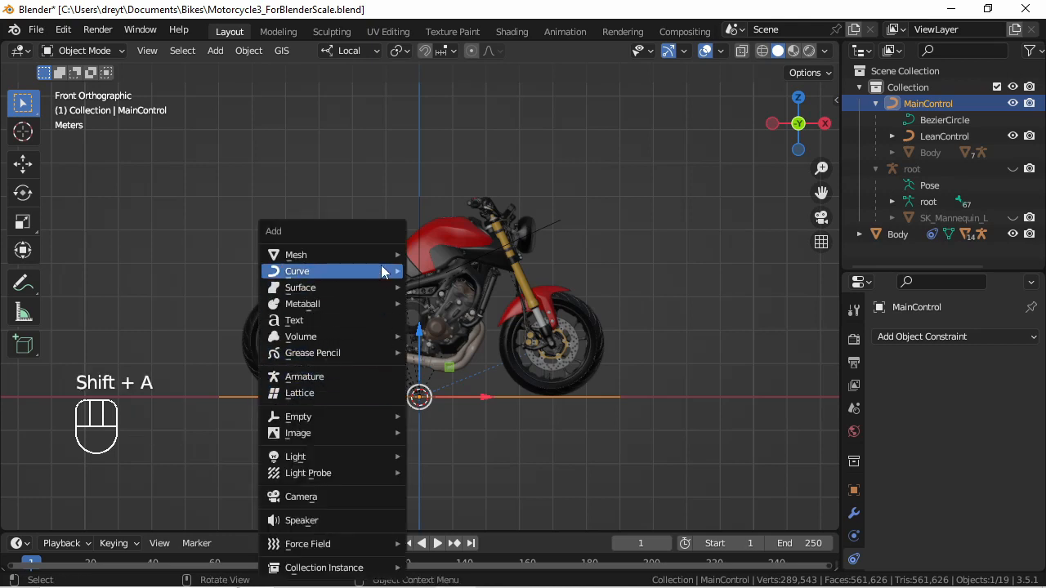
pyautogui.moveTo(382, 273)
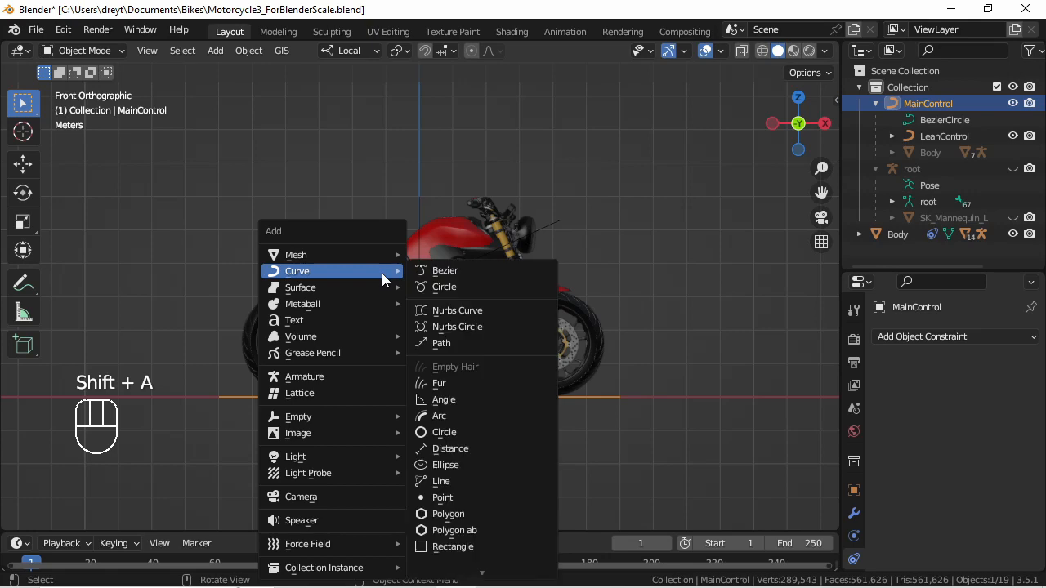
pyautogui.click(458, 286)
# Rotate the new Bezier circle 90° around local Y and apply its rotation.
pyautogui.moveTo(440, 351); pyautogui.dragTo(444, 385, button='middle')
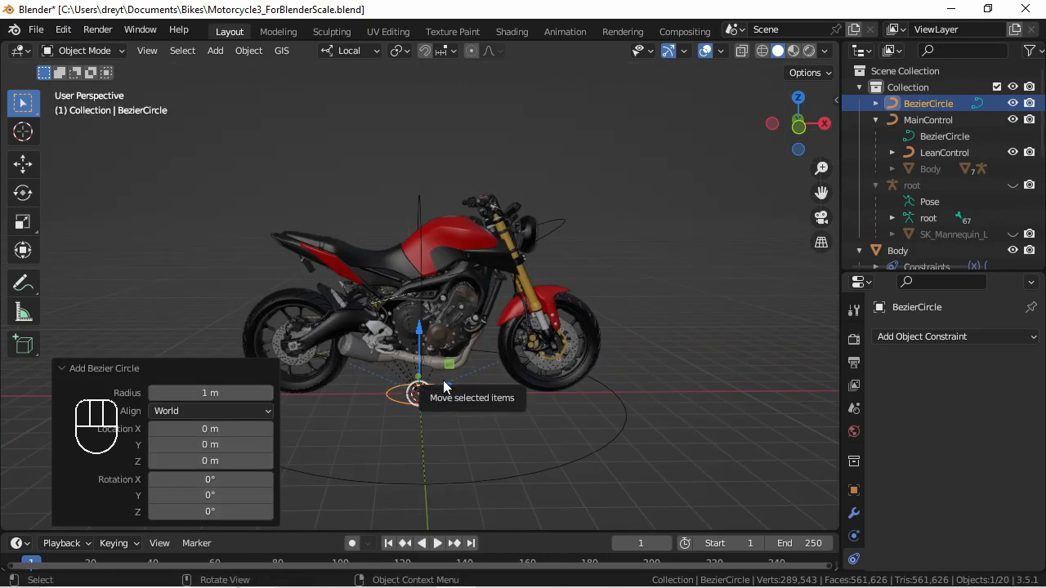
pyautogui.press('r')
pyautogui.press('y')
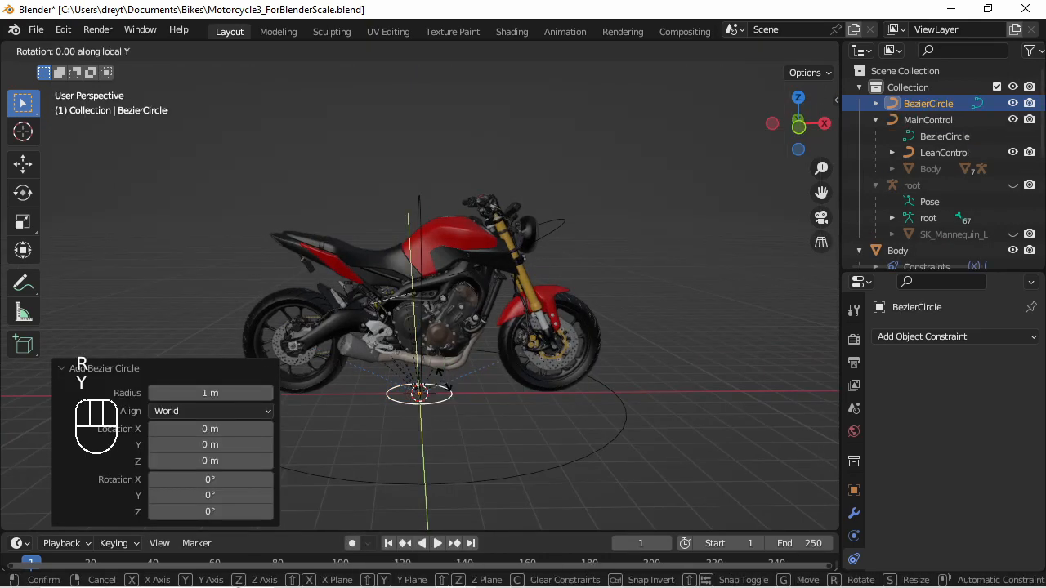
pyautogui.press('KP_9')
pyautogui.press('KP_0')
pyautogui.press('KP_Enter')
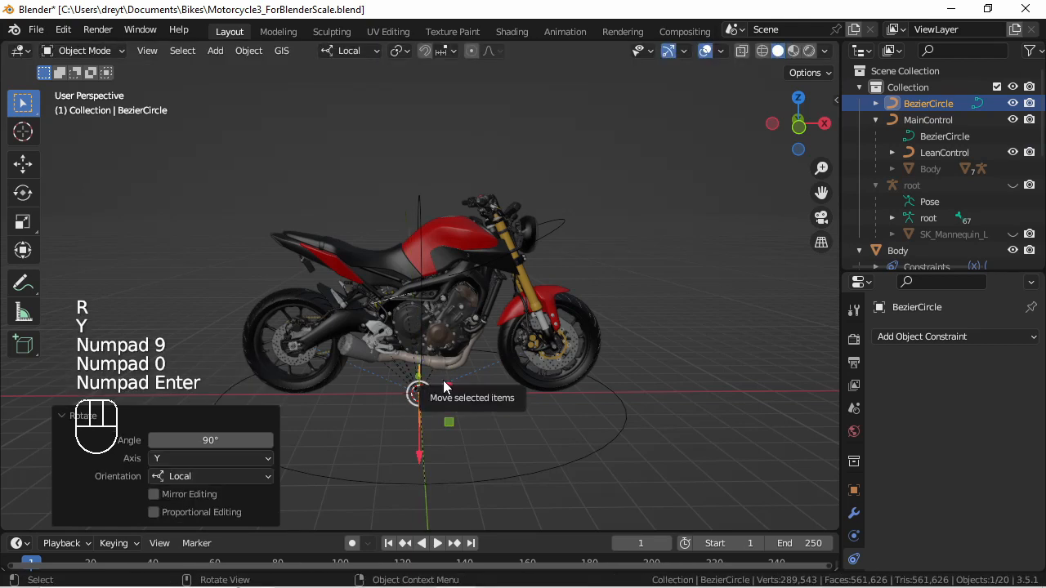
pyautogui.press('r')
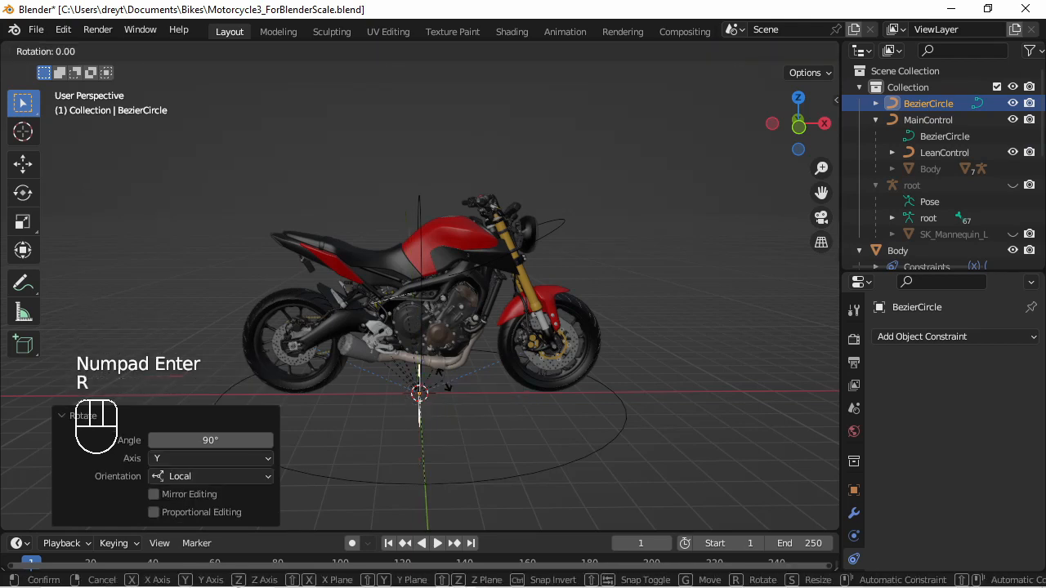
pyautogui.write('z')
pyautogui.write('90')
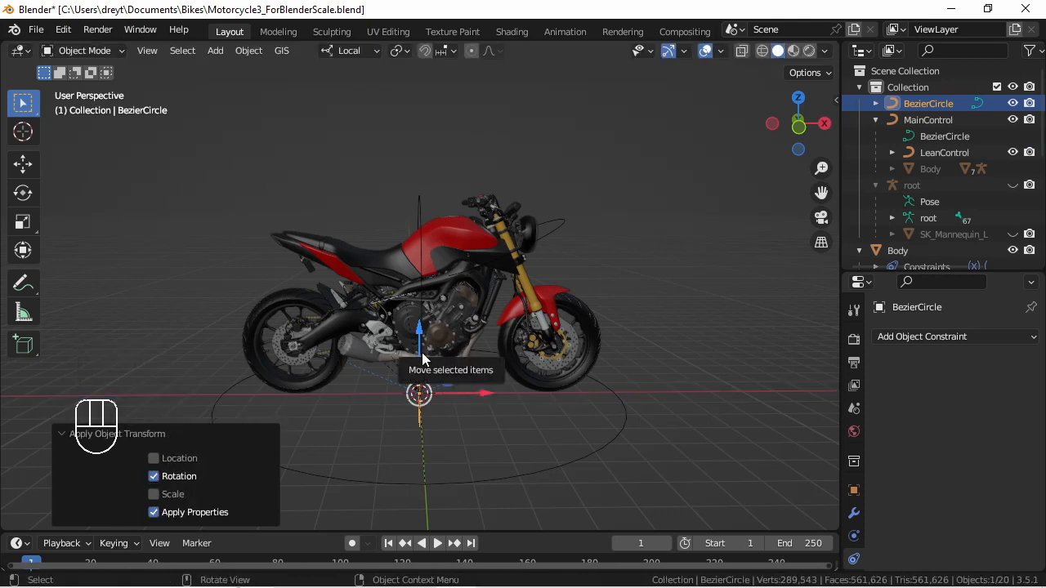
# Rotate the upright Bezier circle 90° around local Z.
pyautogui.write('rz')
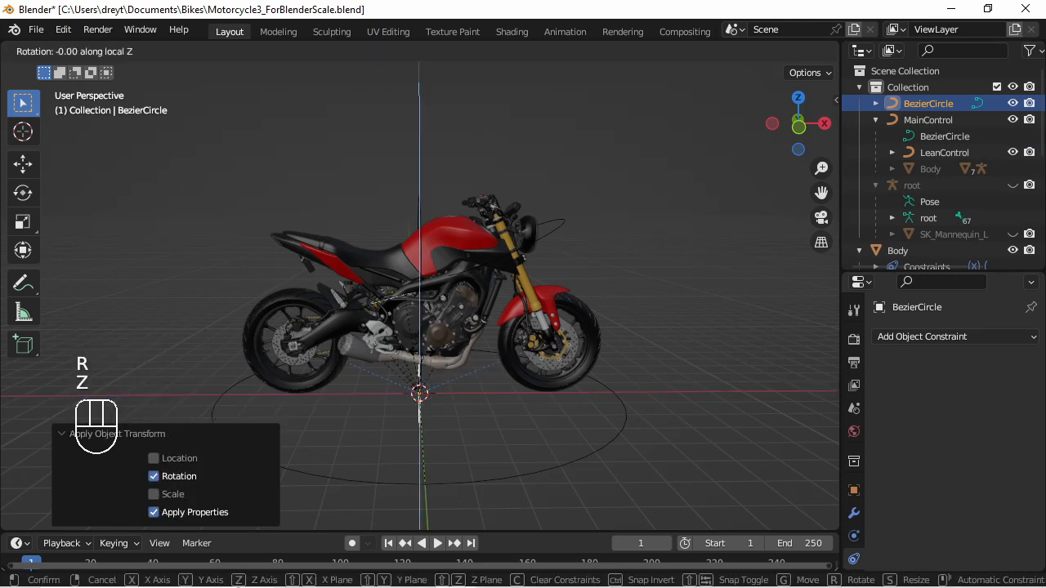
pyautogui.write('90')
pyautogui.press('KP_Enter')
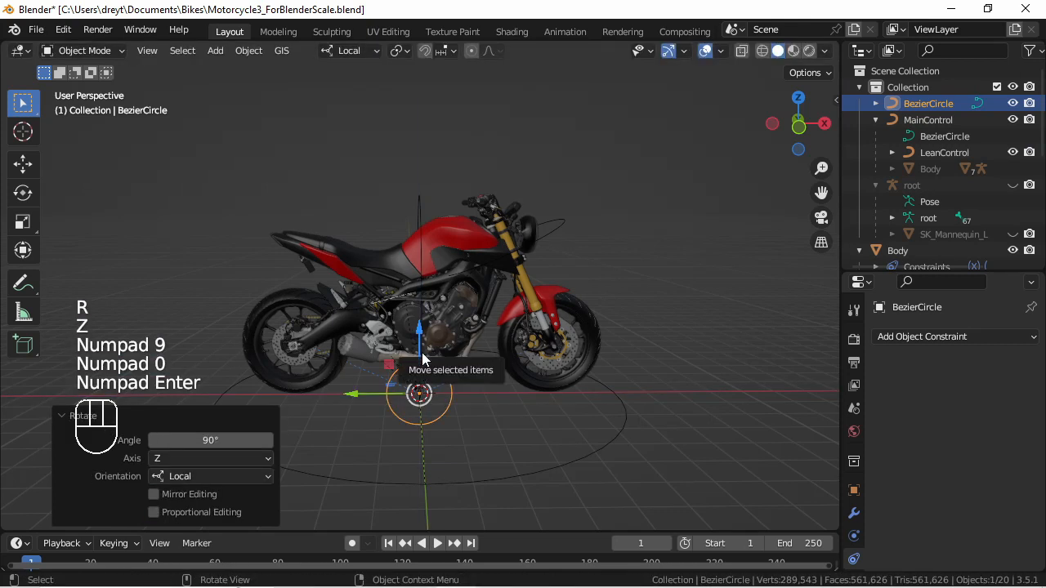
# Snap the 3D cursor to the rear wheel (RW) and select the new Bezier circle.
pyautogui.click(331, 373)
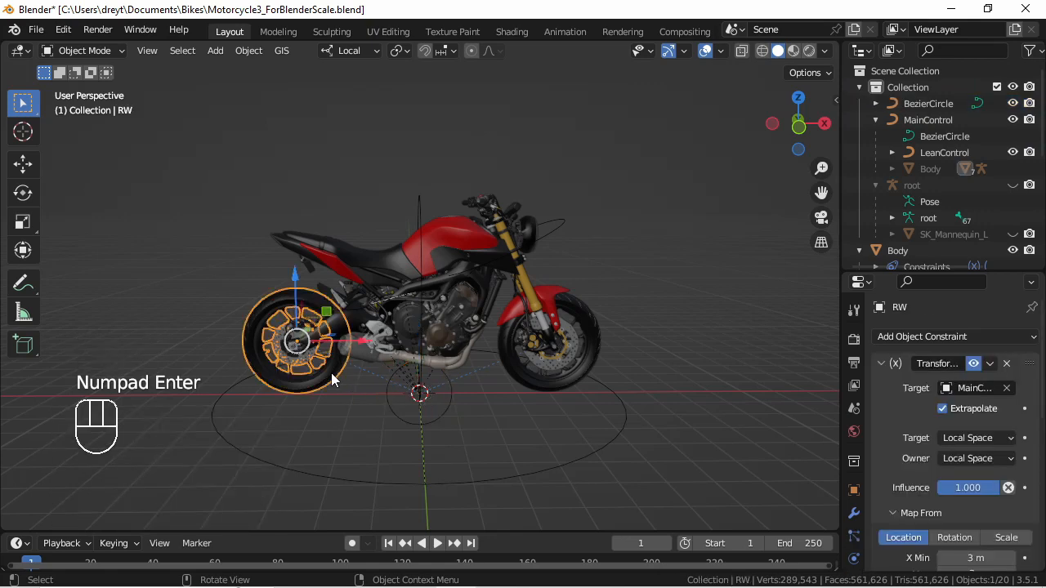
pyautogui.hotkey('shift', 's')
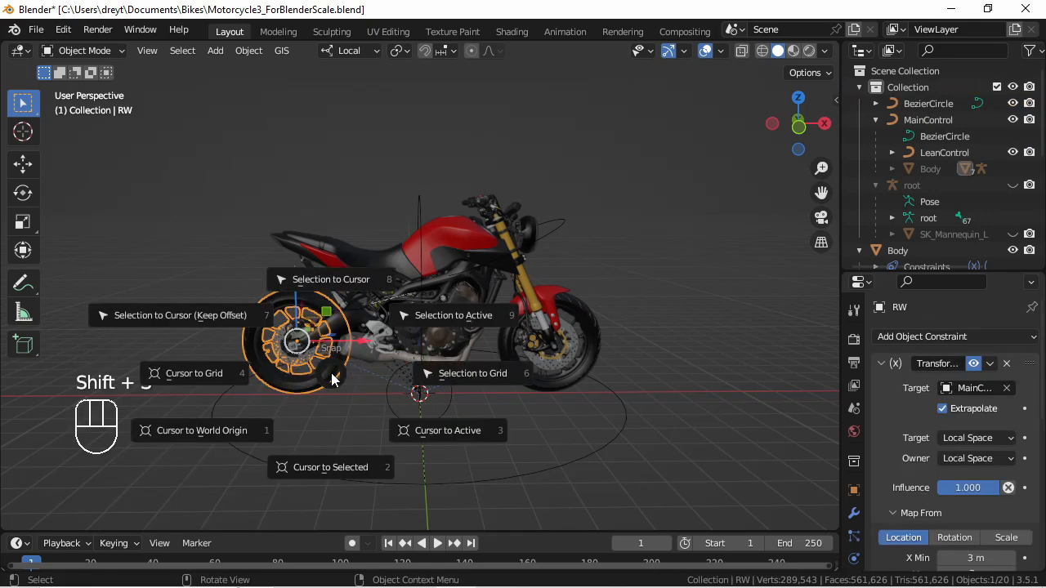
pyautogui.click(325, 463)
pyautogui.click(396, 415)
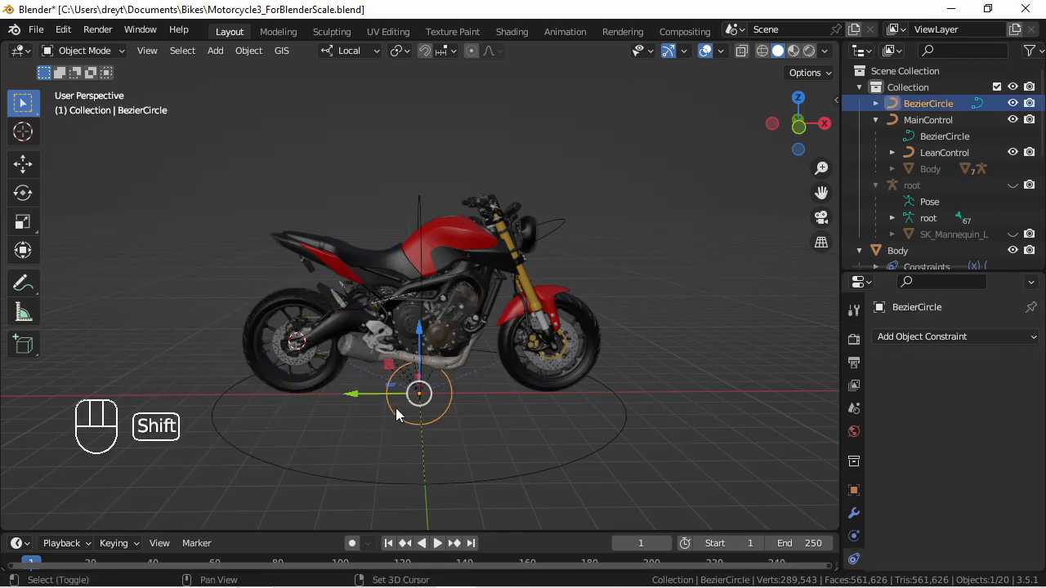
# Snap the new Bezier circle to the 3D cursor at the rear wheel's centre and scale it by 2.
pyautogui.hotkey('shift', 's')
pyautogui.hotkey('shift', 's')
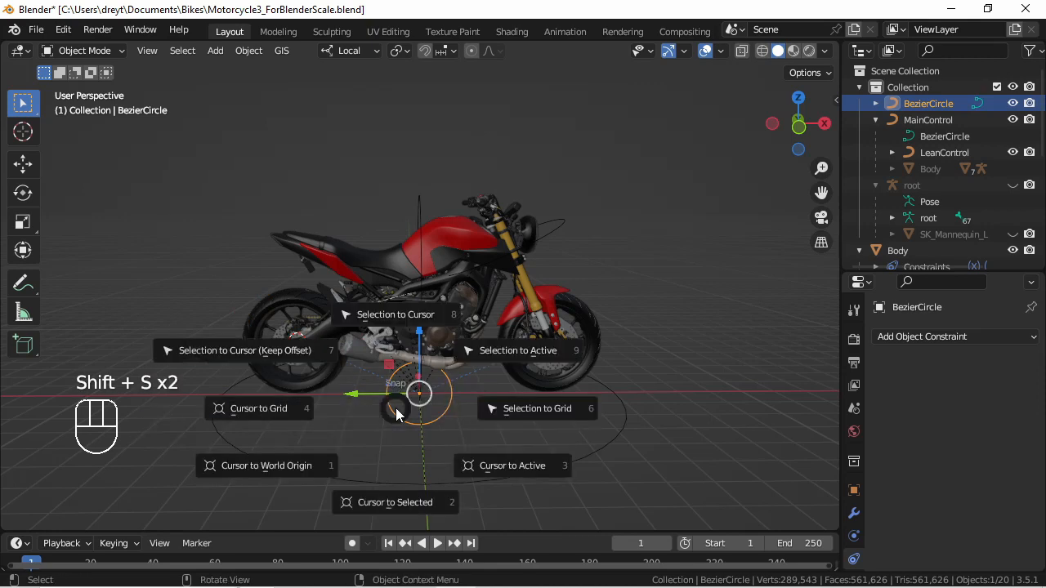
pyautogui.click(411, 320)
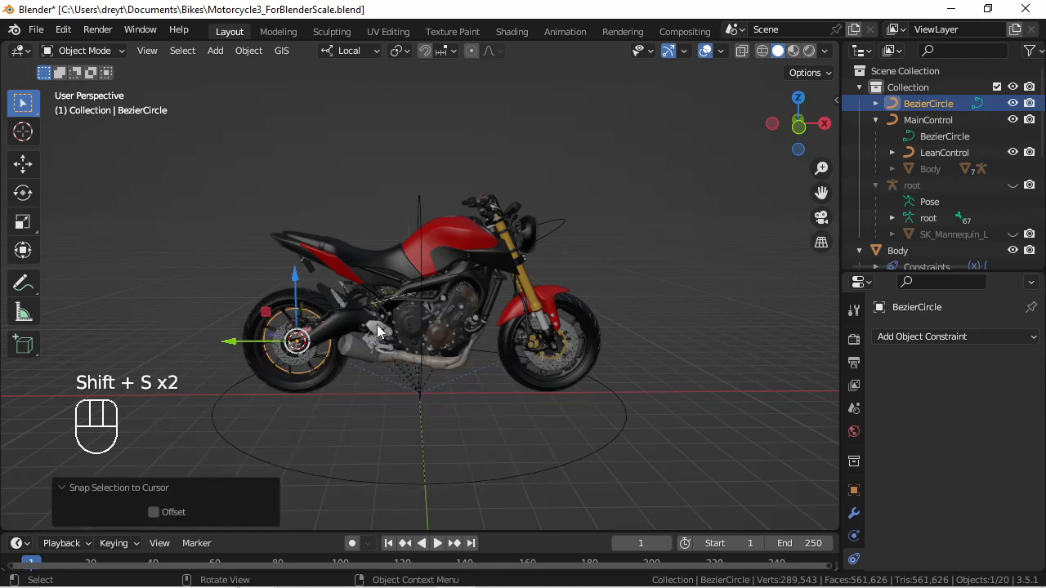
pyautogui.press('s')
pyautogui.press('KP_2')
pyautogui.press('KP_Enter')
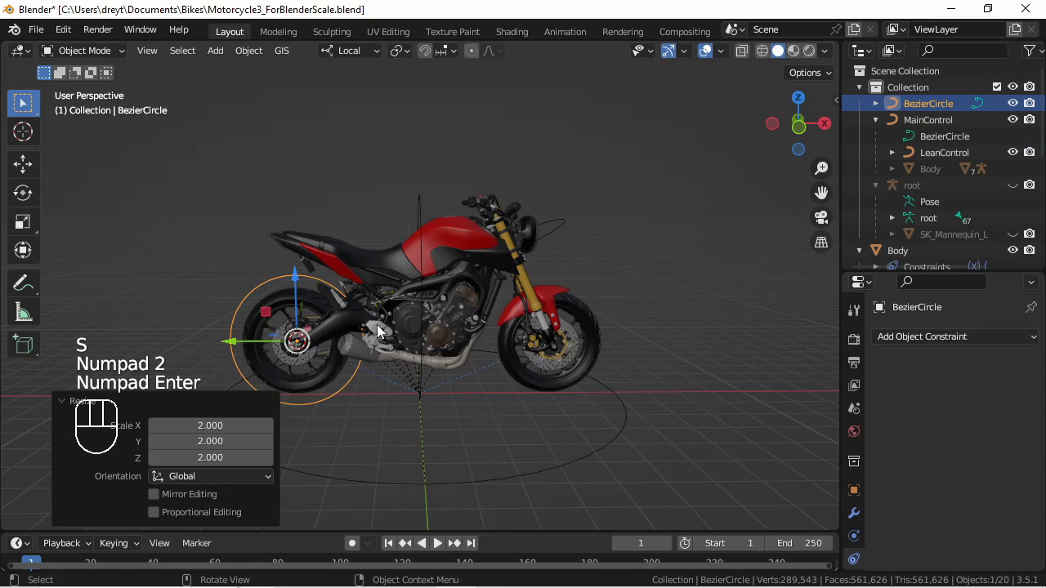
# Add a fourth Transformation constraint to the motorcycle Body with BezierCircle as its target.
pyautogui.press('KP_1')
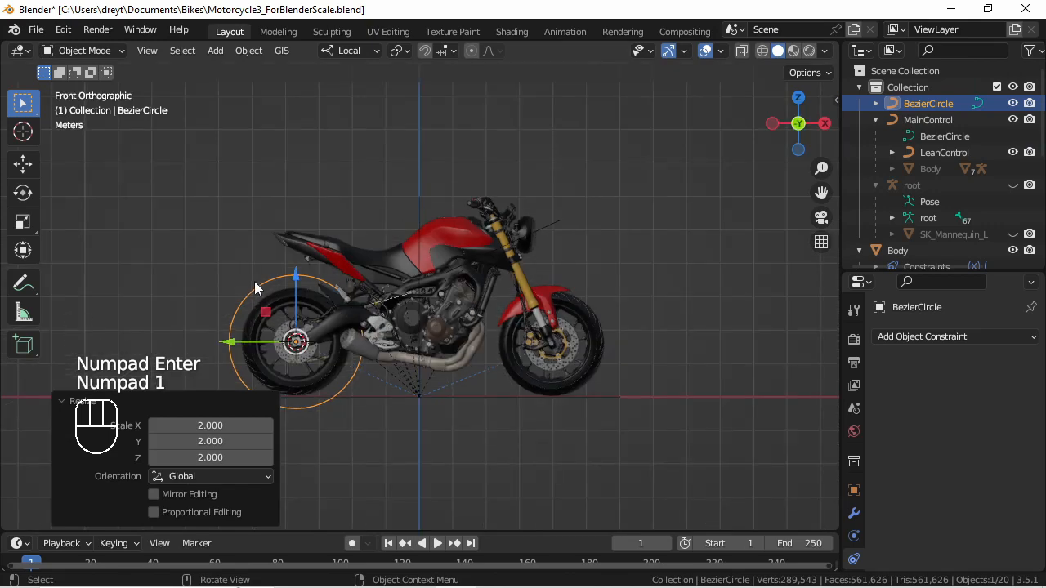
pyautogui.moveTo(254, 281); pyautogui.dragTo(279, 305, button='middle')
pyautogui.scroll(1, 278, 301)
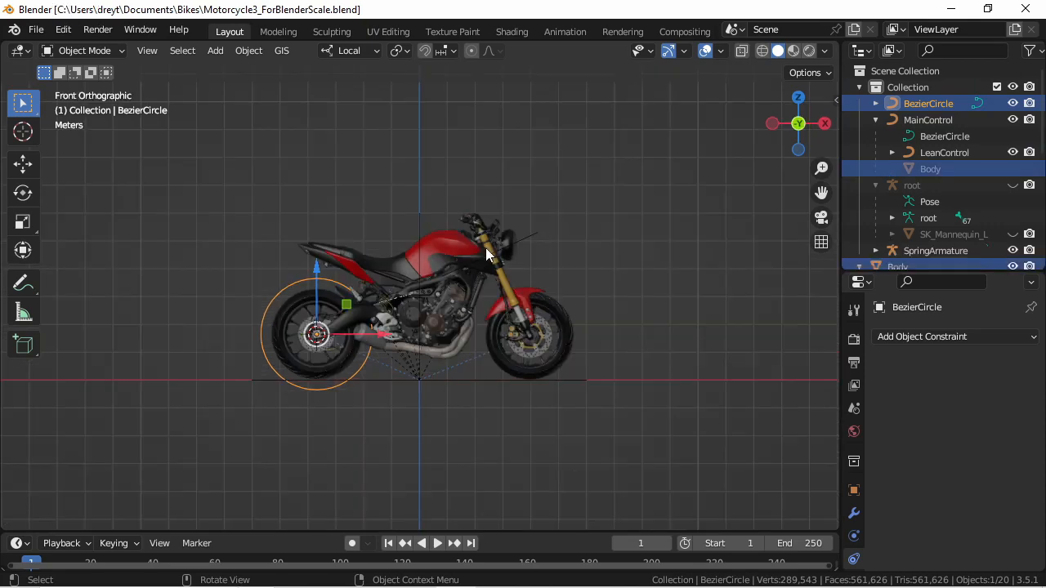
pyautogui.click(471, 247)
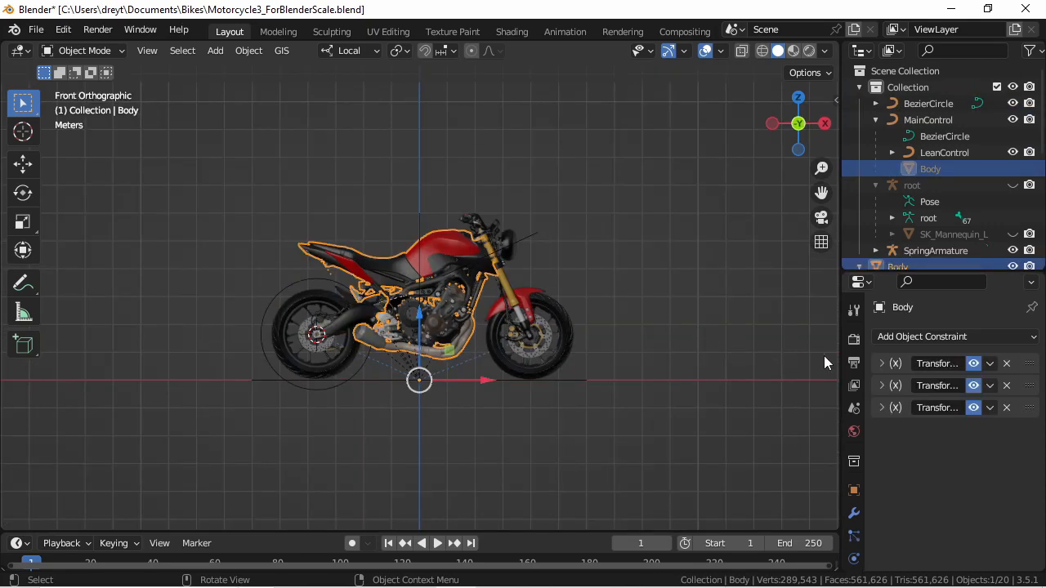
pyautogui.click(884, 337)
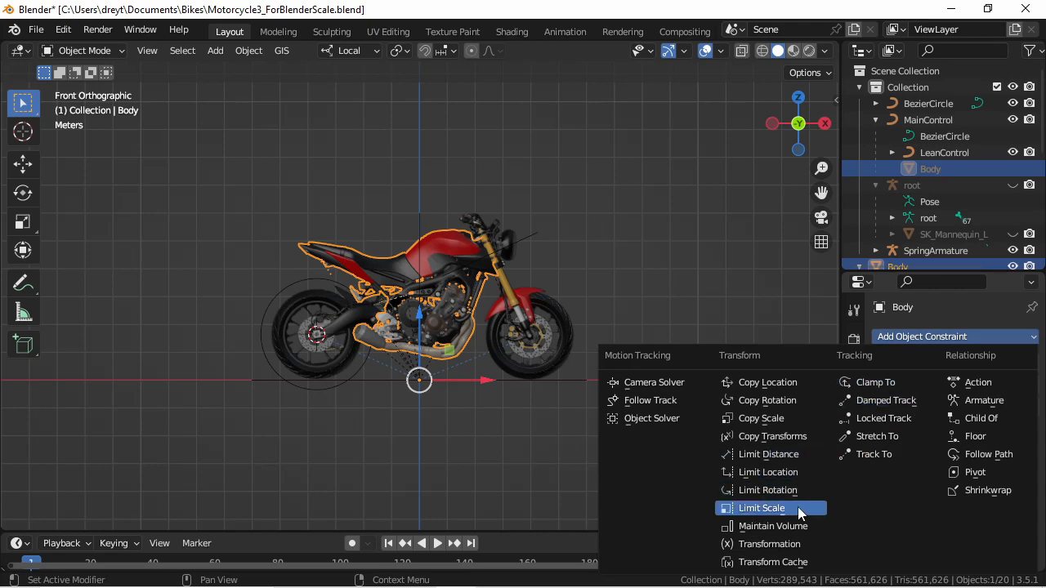
pyautogui.click(795, 544)
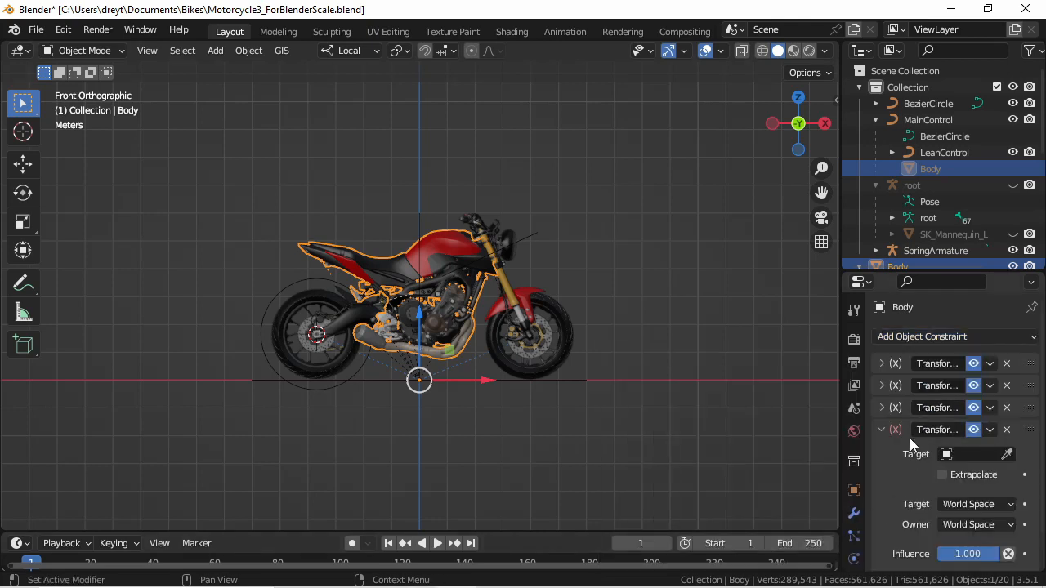
pyautogui.click(953, 453)
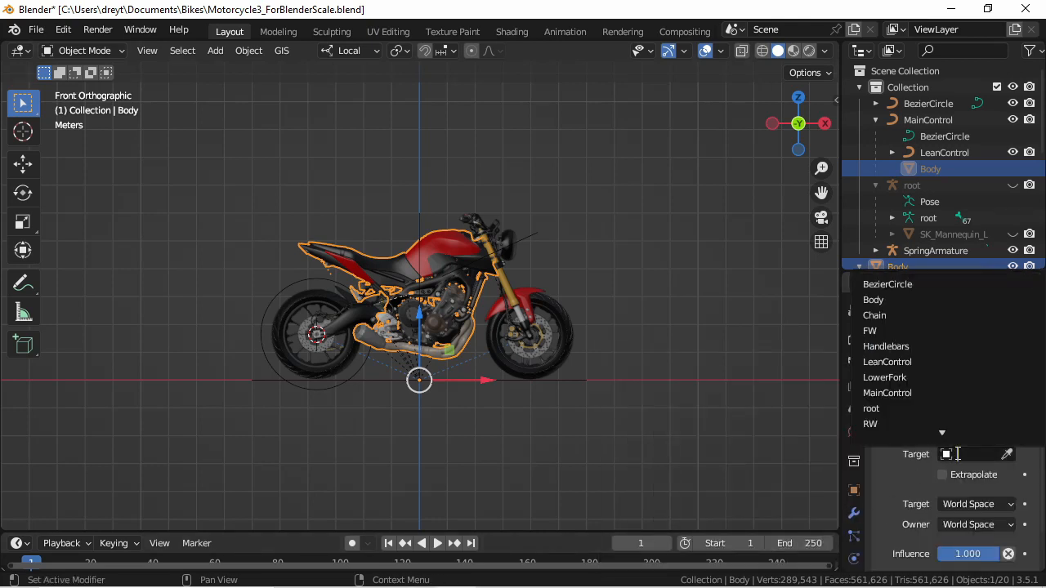
pyautogui.click(916, 285)
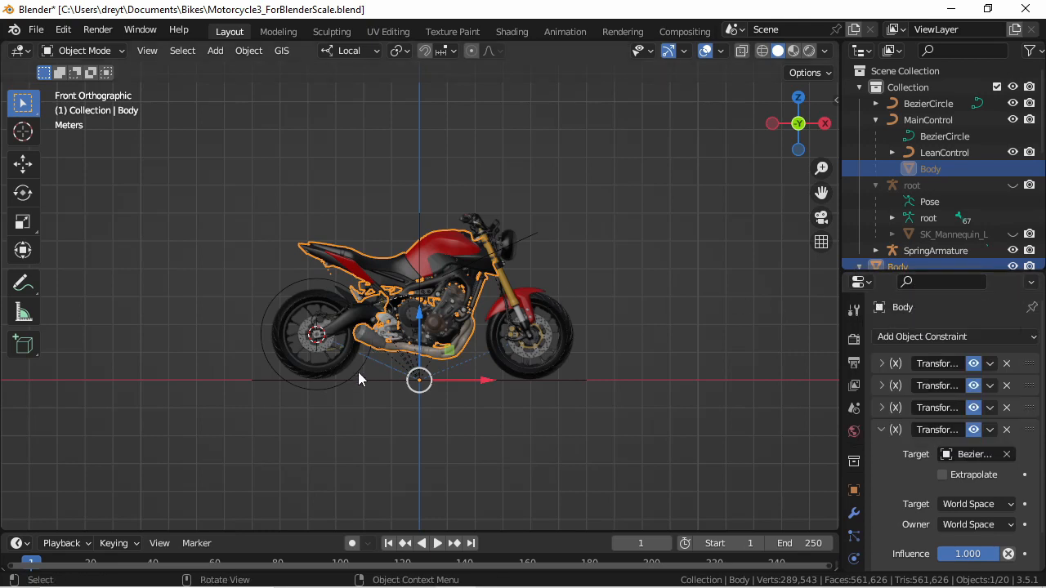
# Enable Extrapolate on the Body's new Transformation constraint and set its owner space to Local Space.
pyautogui.click(949, 475)
pyautogui.scroll(-1, 950, 475)
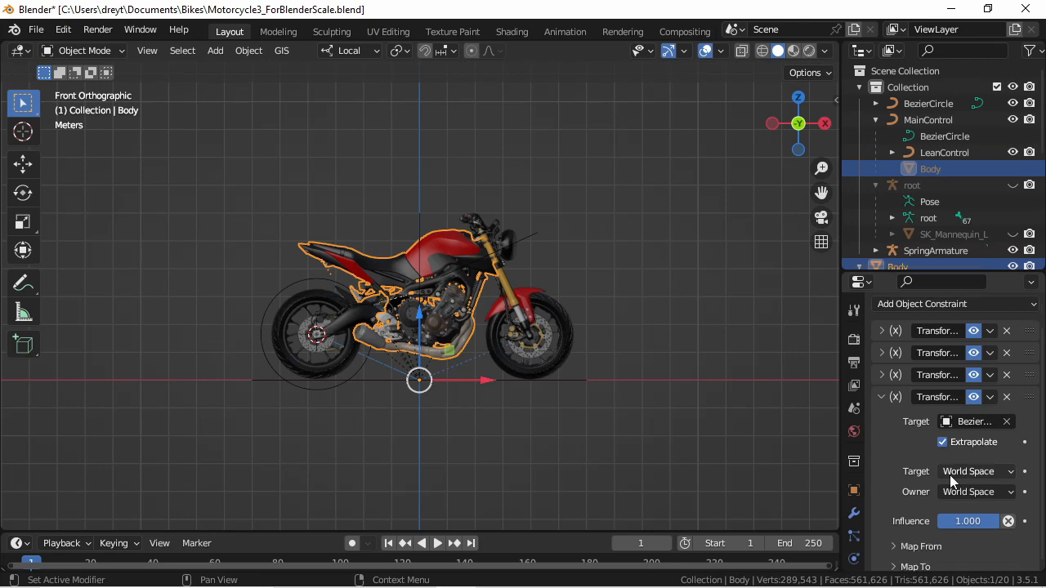
pyautogui.click(960, 492)
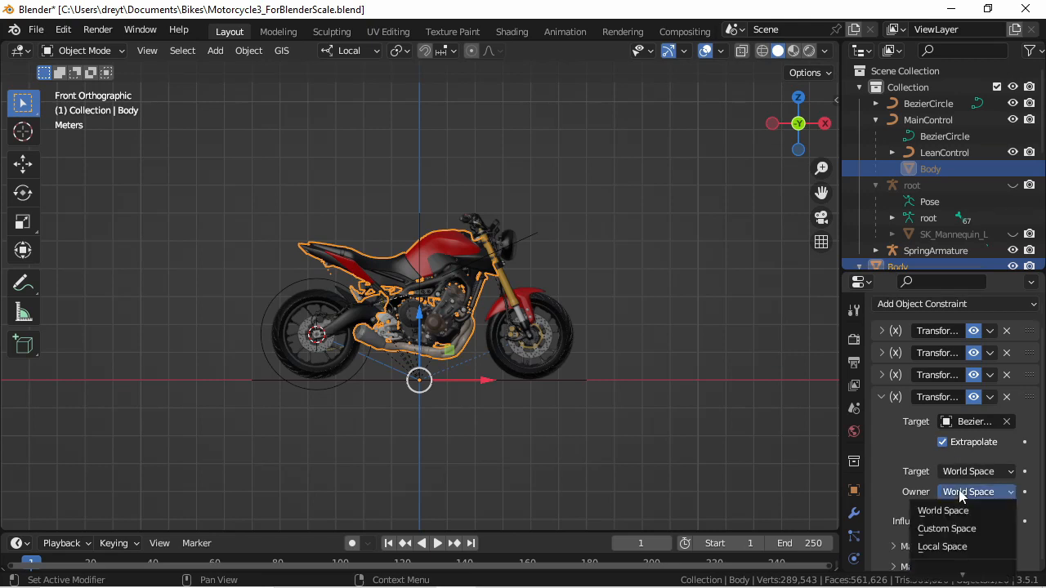
pyautogui.click(959, 541)
pyautogui.scroll(-1, 958, 508)
# Map the constraint from Rotation, with Y Min at 14.8° and Y Max at -14.8°.
pyautogui.click(935, 531)
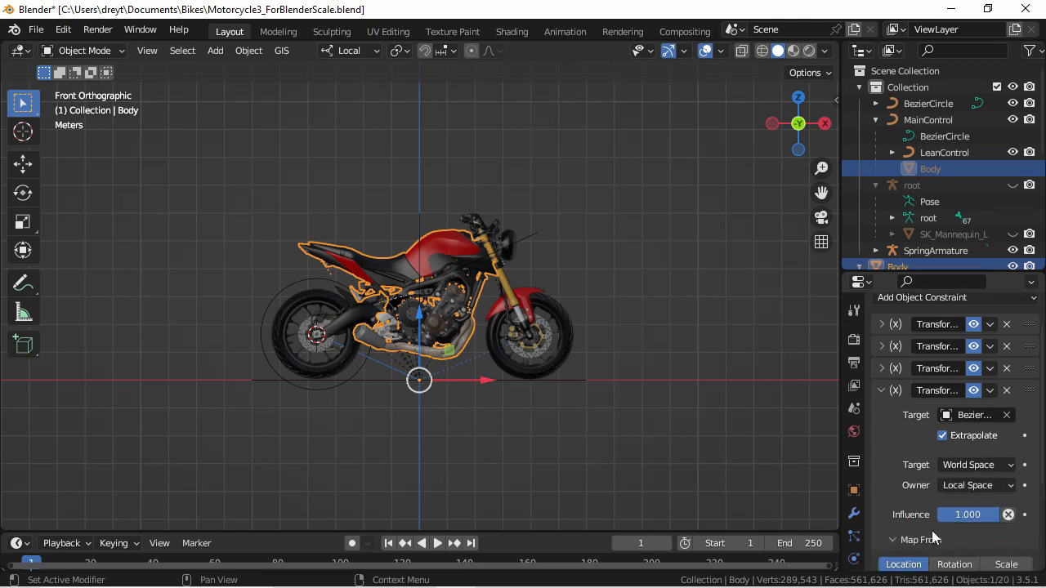
pyautogui.scroll(-3, 940, 515)
pyautogui.click(953, 467)
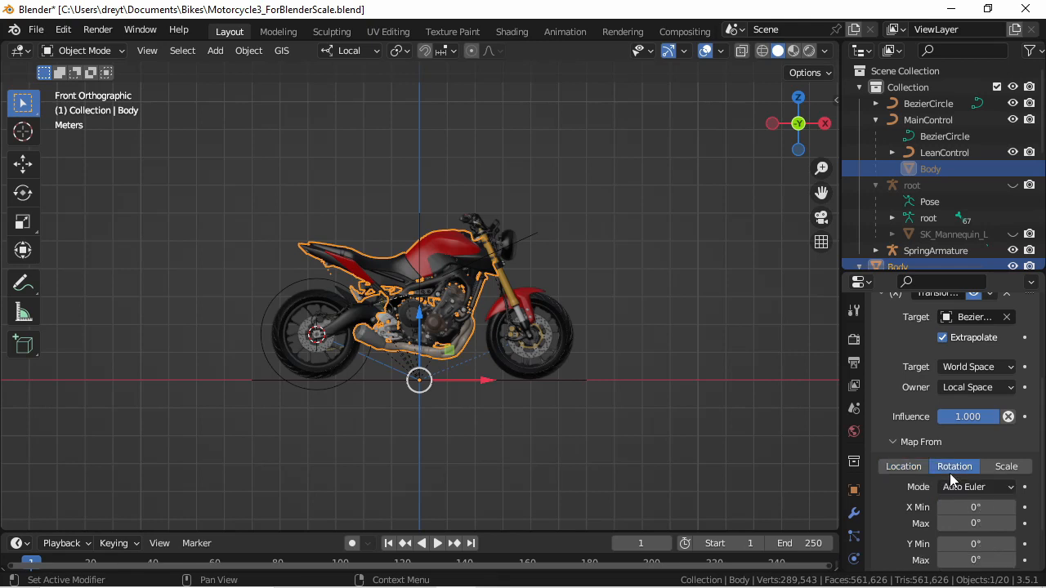
pyautogui.scroll(-2, 952, 480)
pyautogui.click(964, 481)
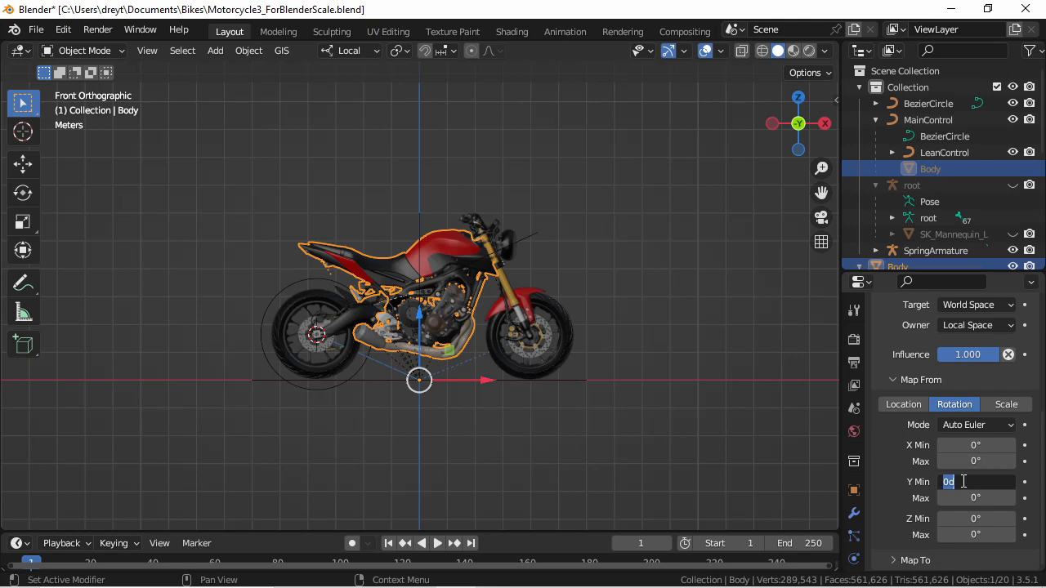
pyautogui.write('14.8')
pyautogui.click(966, 502)
pyautogui.press('BackSpace')
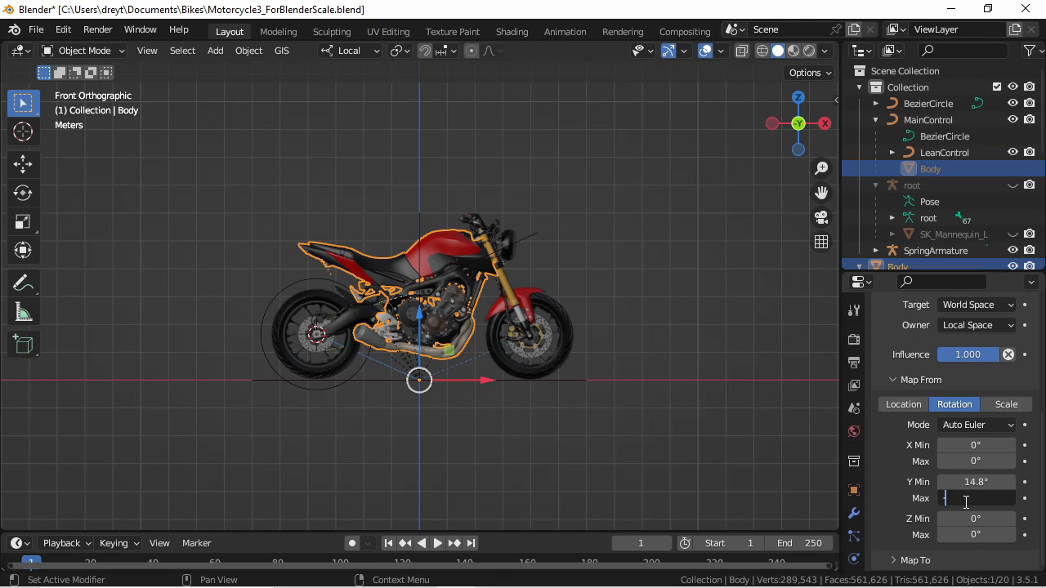
pyautogui.write('-14.8')
pyautogui.press('Return')
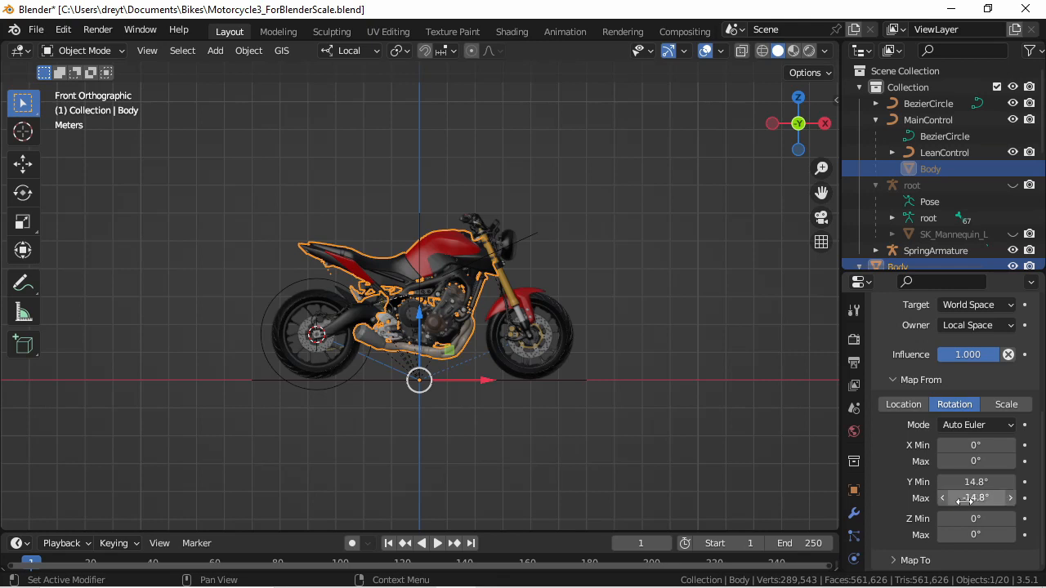
# Map the constraint to Rotation, with the Y source's Min at -45° and Max at 45°.
pyautogui.click(916, 561)
pyautogui.scroll(-6, 910, 541)
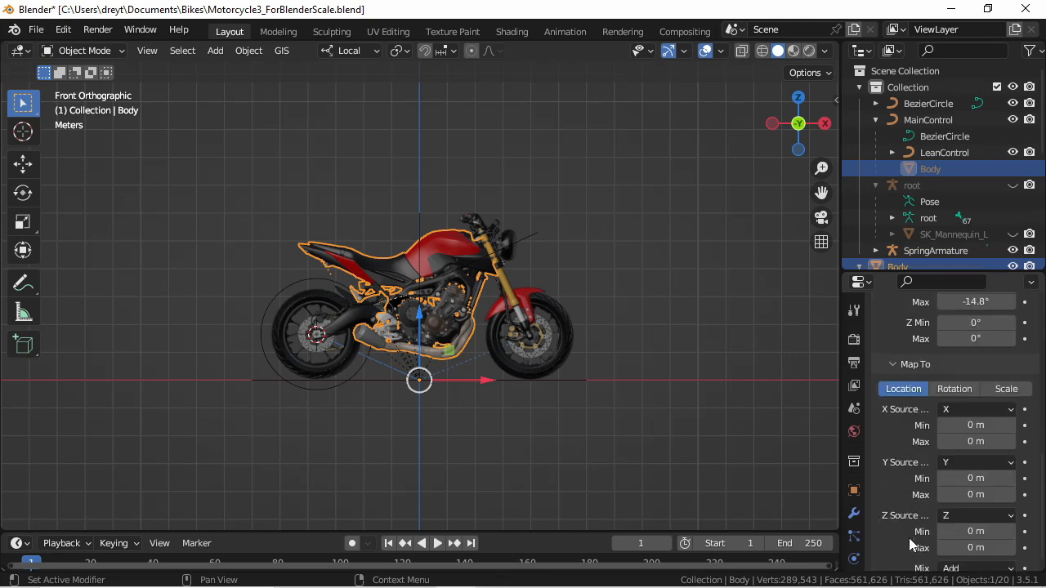
pyautogui.click(948, 392)
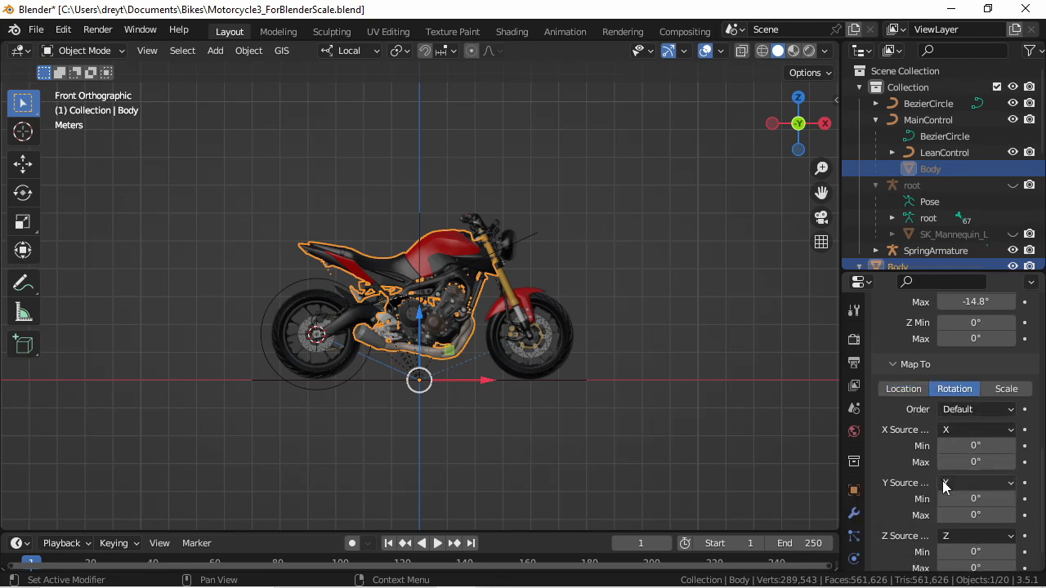
pyautogui.click(956, 498)
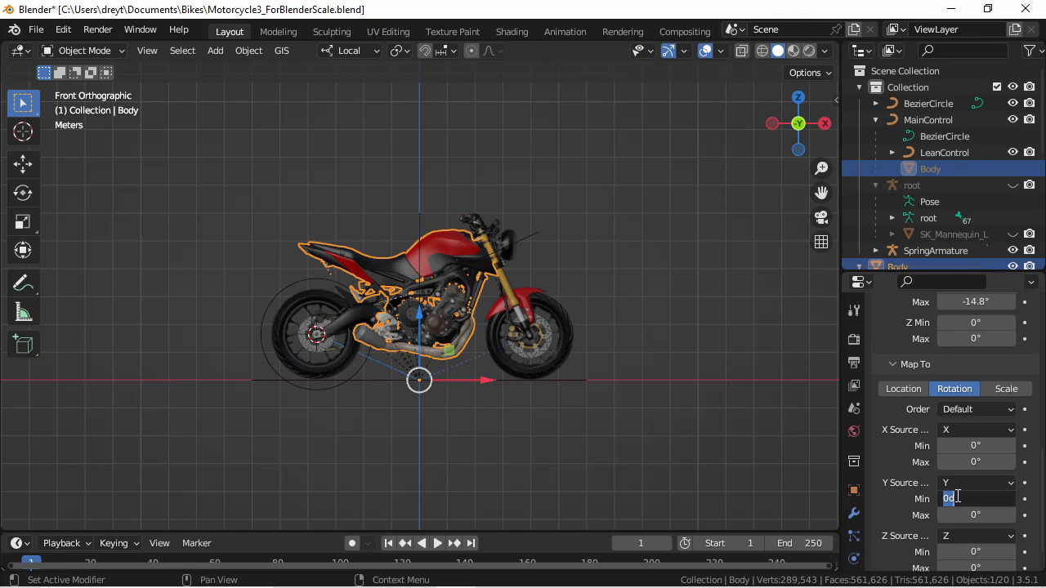
pyautogui.write('-42')
pyautogui.press('Return')
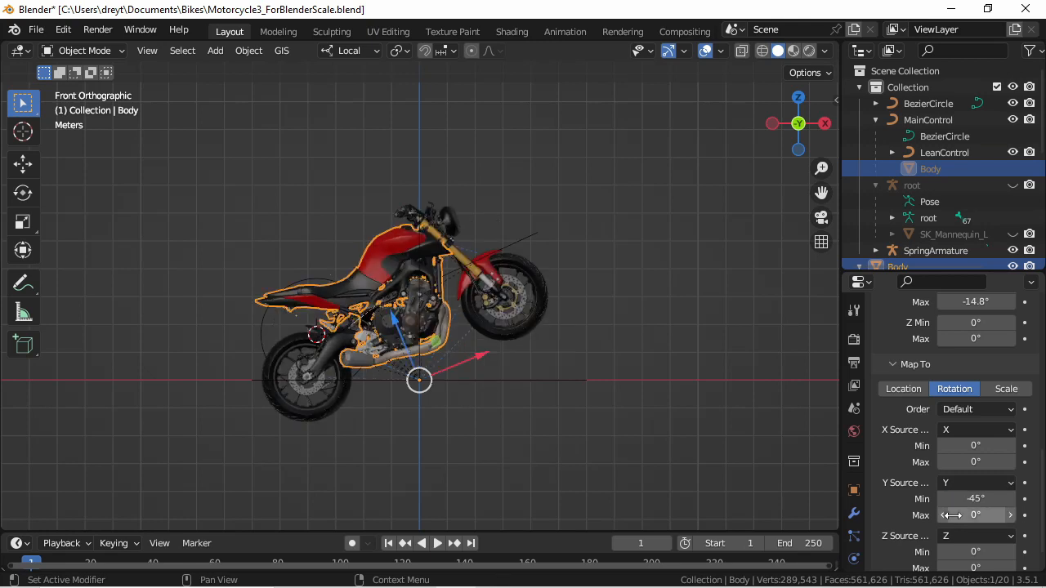
pyautogui.click(960, 516)
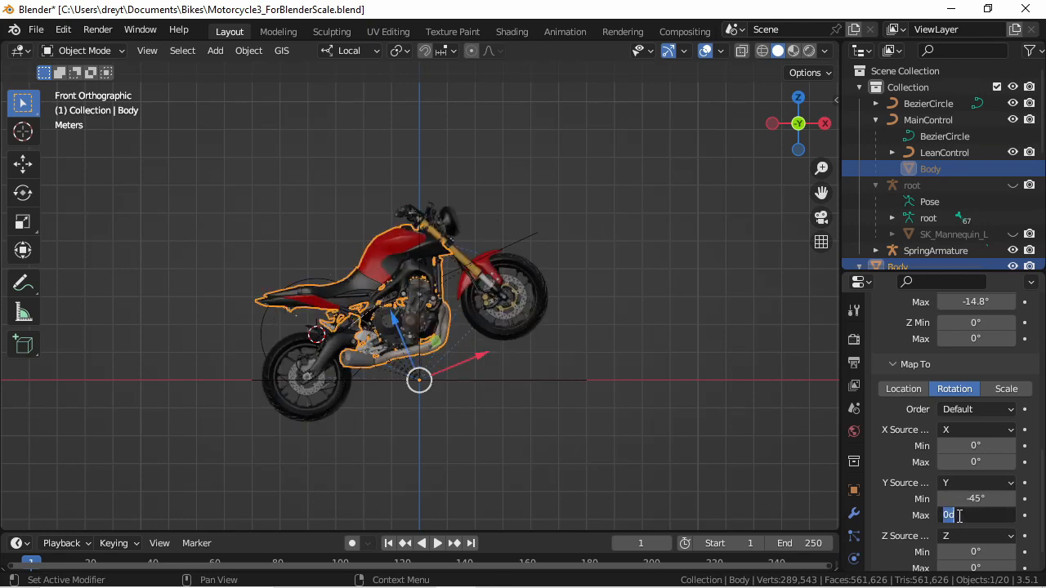
pyautogui.write('45')
pyautogui.press('Return')
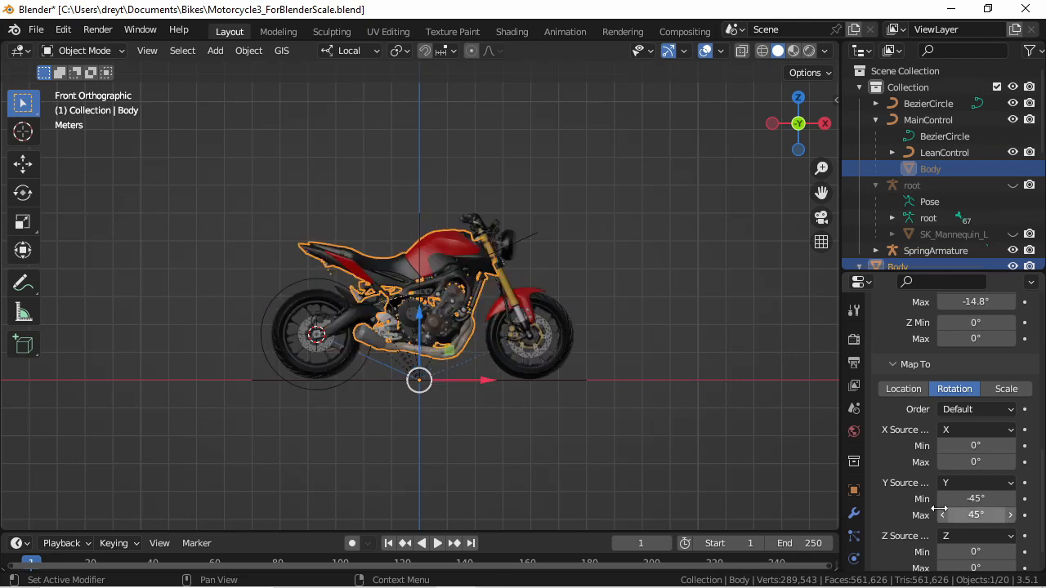
# Test-rotate the rear-wheel Bezier circle in front view, cancel the rotation and save the file.
pyautogui.click(328, 388)
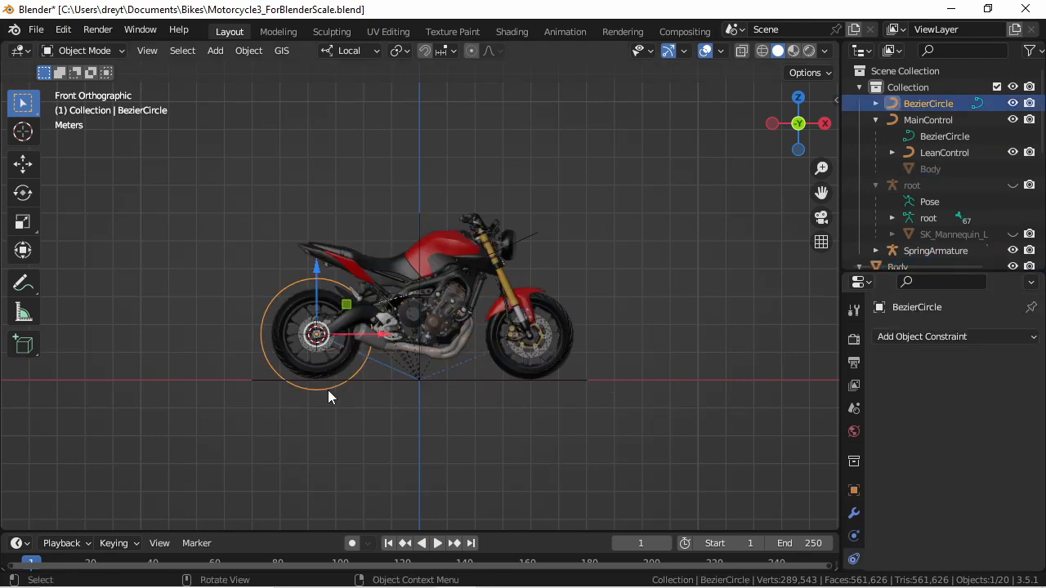
pyautogui.press('r')
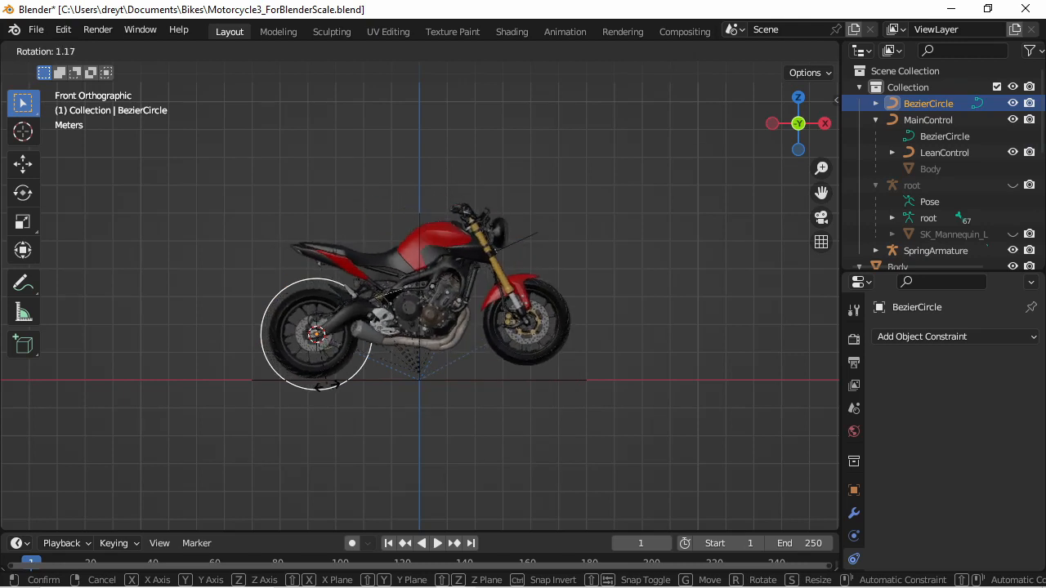
pyautogui.rightClick(328, 387)
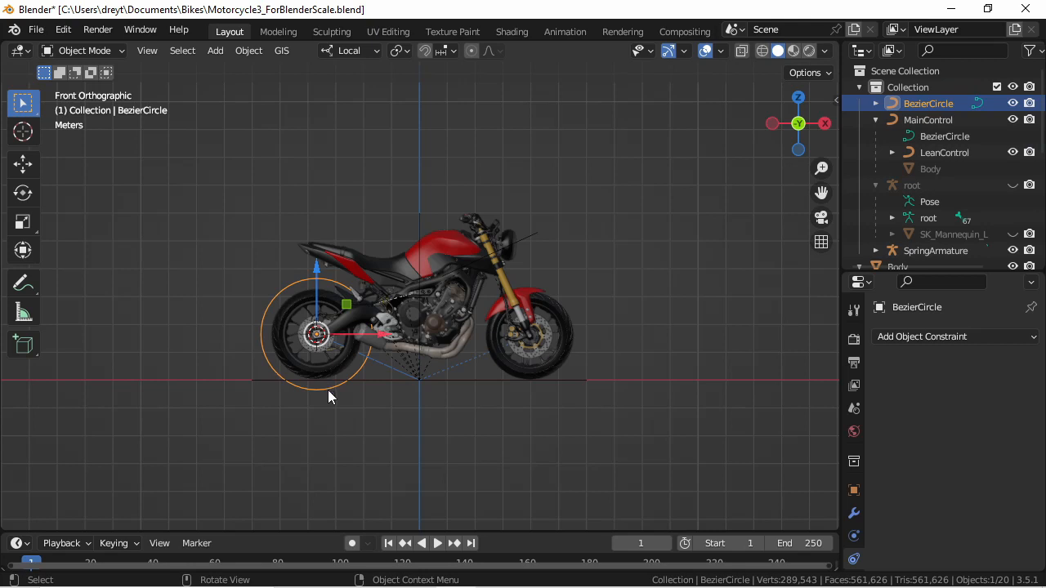
pyautogui.hotkey('ctrl', 's')
# Add a Limit Rotation constraint to the rear-wheel Bezier circle and limit Y with a maximum of 45°.
pyautogui.click(937, 337)
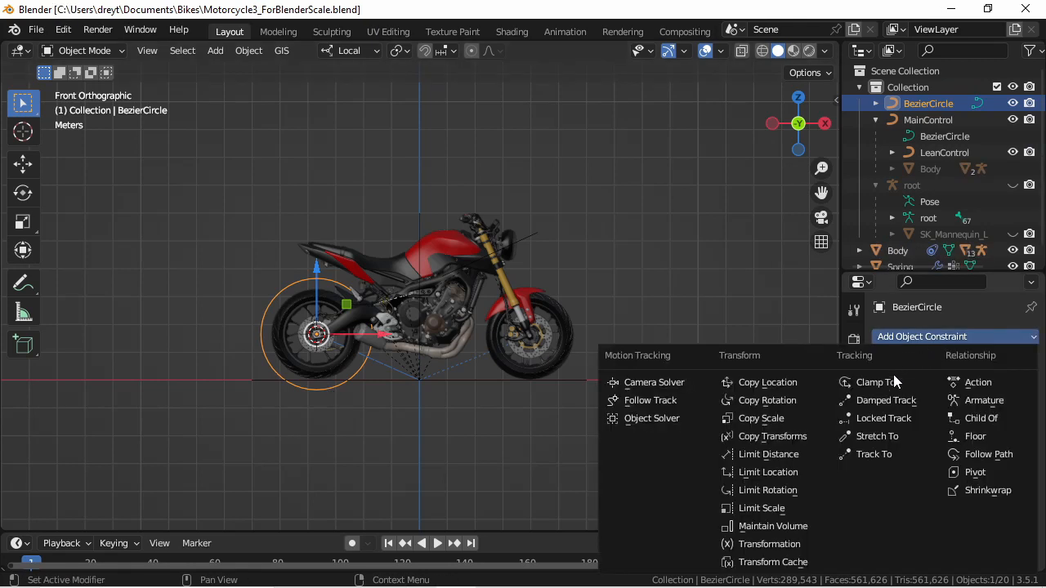
pyautogui.click(797, 490)
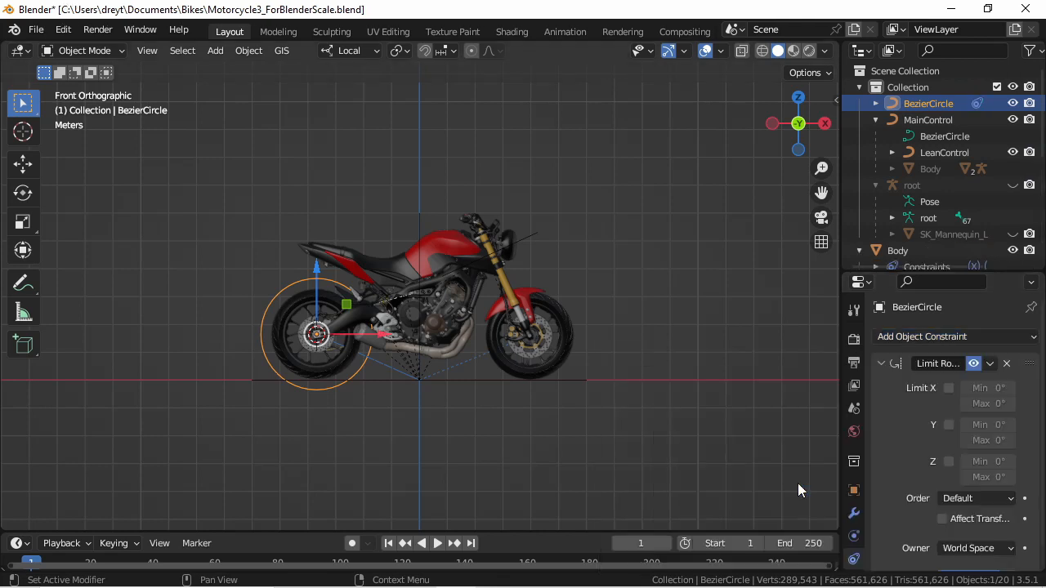
pyautogui.click(949, 425)
pyautogui.click(989, 441)
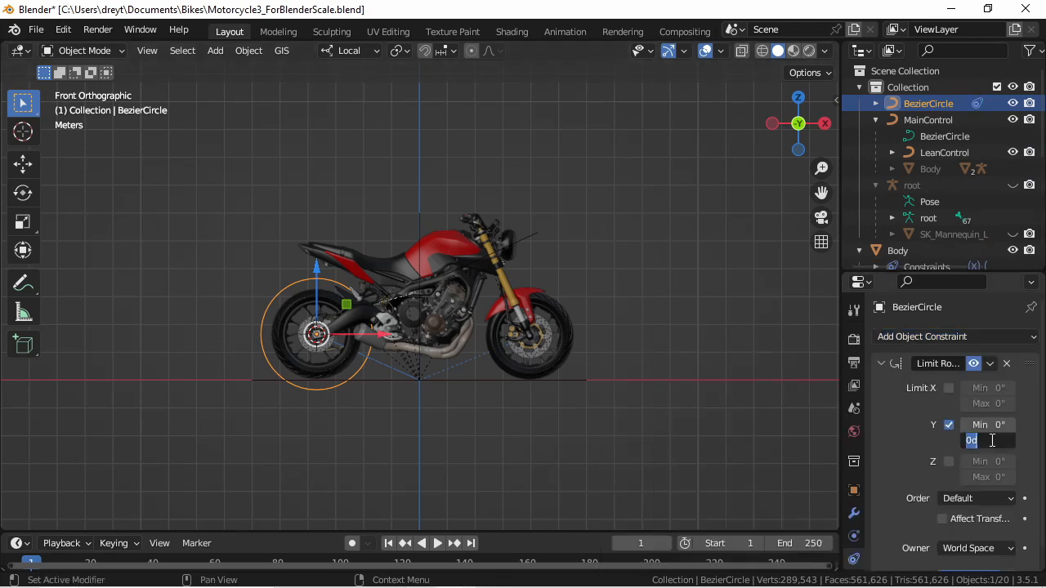
pyautogui.write('45')
pyautogui.press('Return')
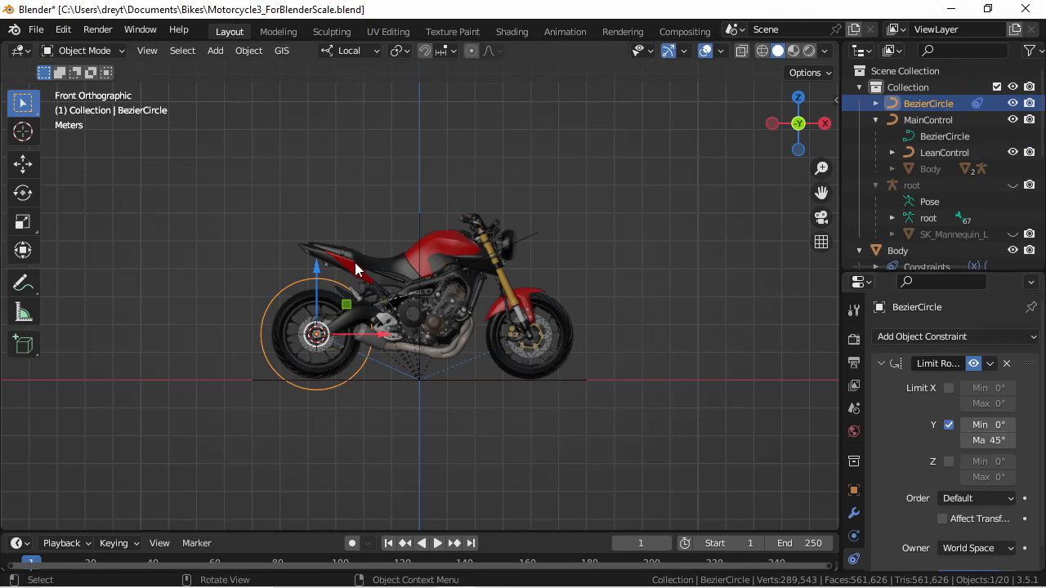
# Rotate the rear-wheel Bezier circle in front view to test its Y rotation limit.
pyautogui.press('r')
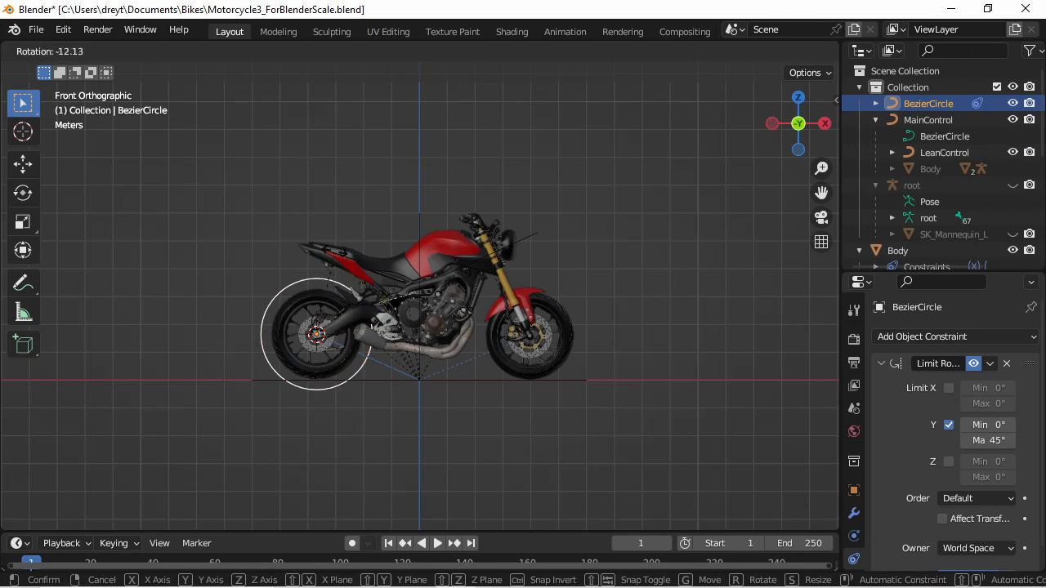